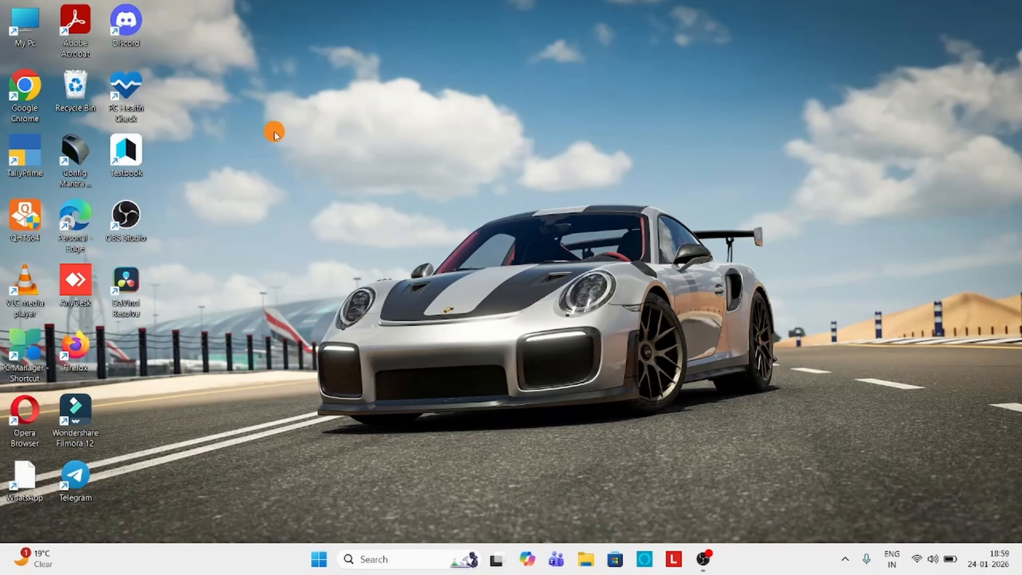
# Launch Chrome and run a Google search for 'slprb'.
pyautogui.doubleClick(23, 98)
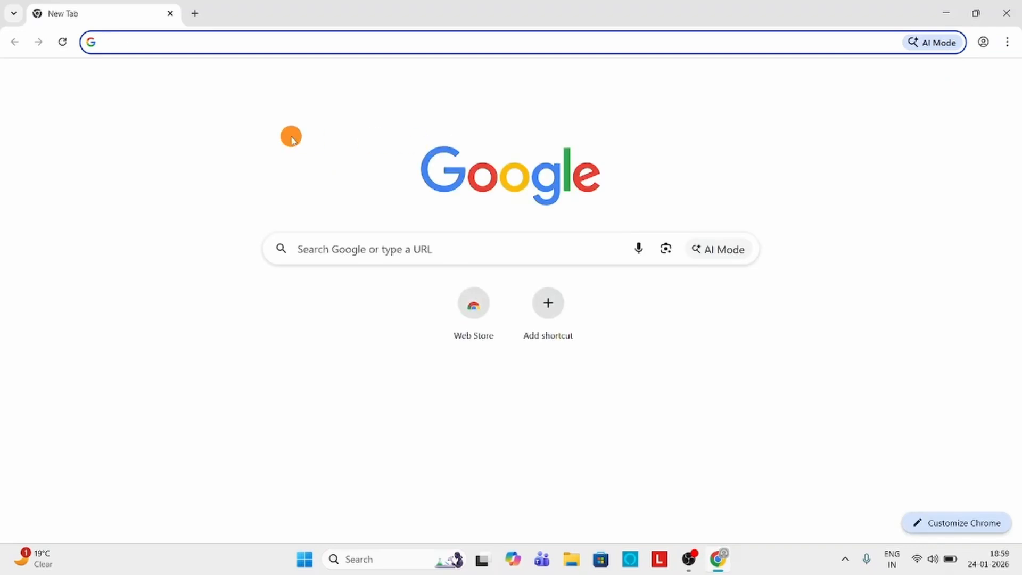
pyautogui.click(401, 42)
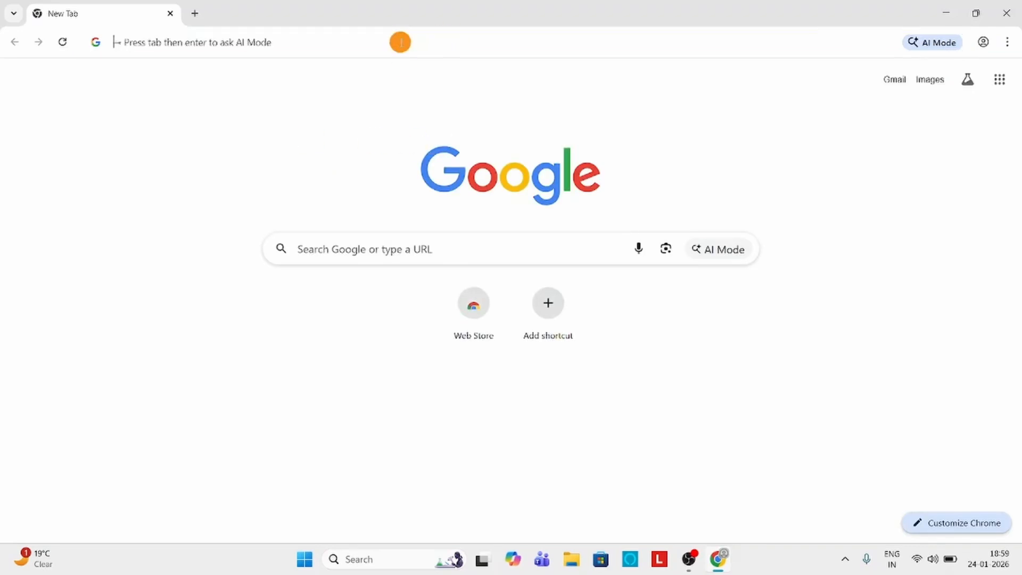
pyautogui.write('s')
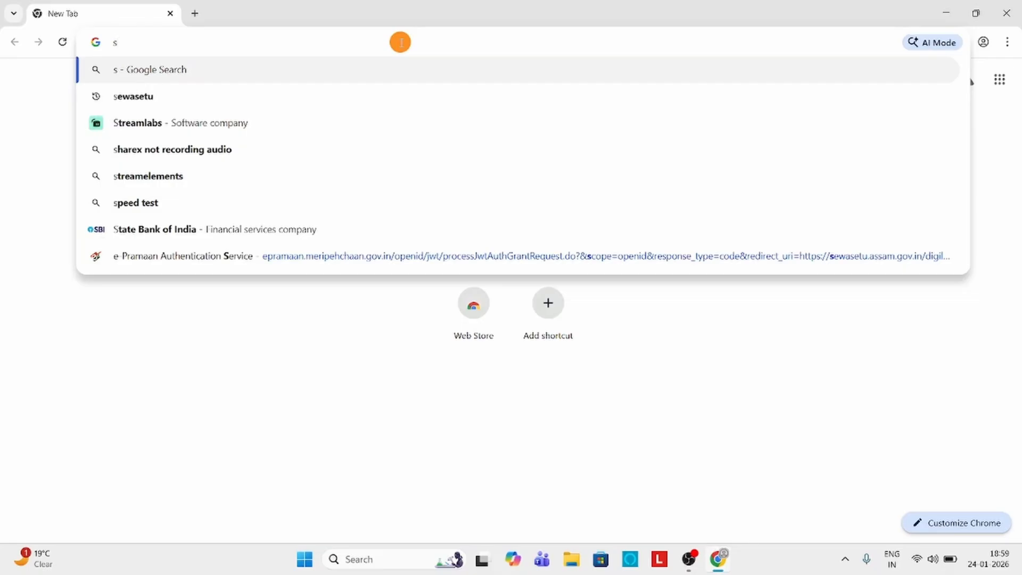
pyautogui.write('lprb')
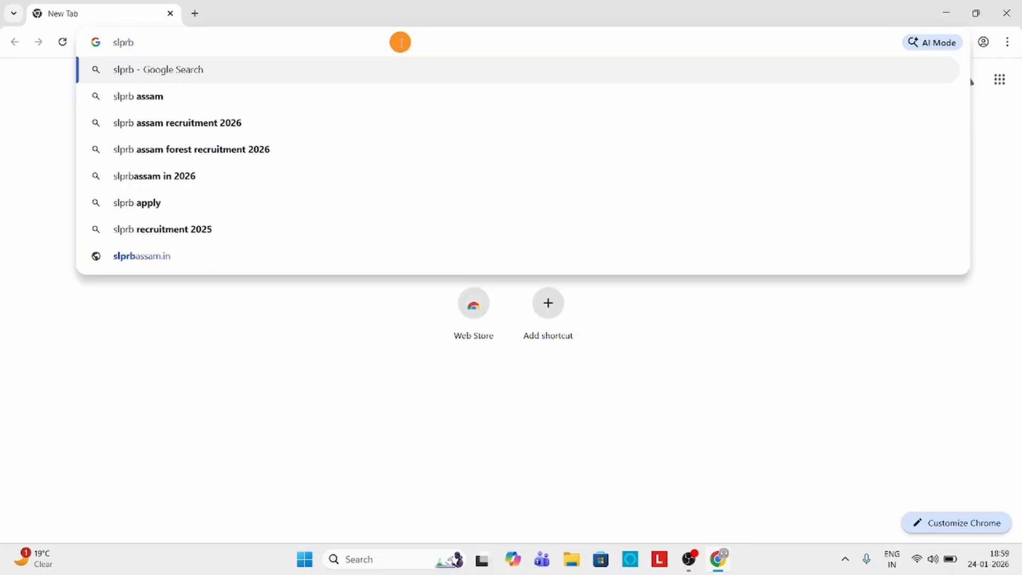
pyautogui.click(306, 80)
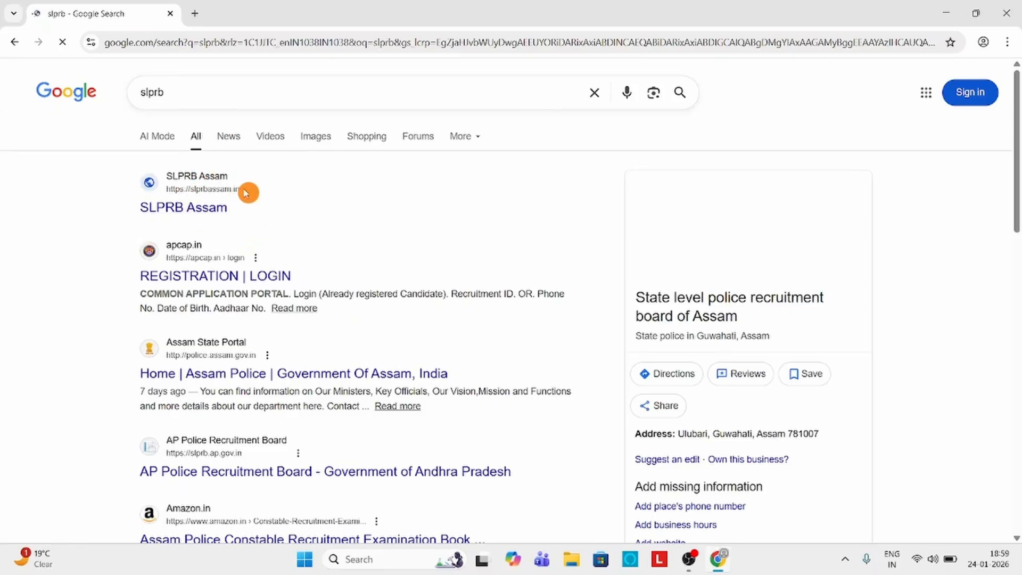
# Go from the SLPRB Assam site via APPLY HERE and Apply Online to the portal's login/registration page.
pyautogui.click(203, 211)
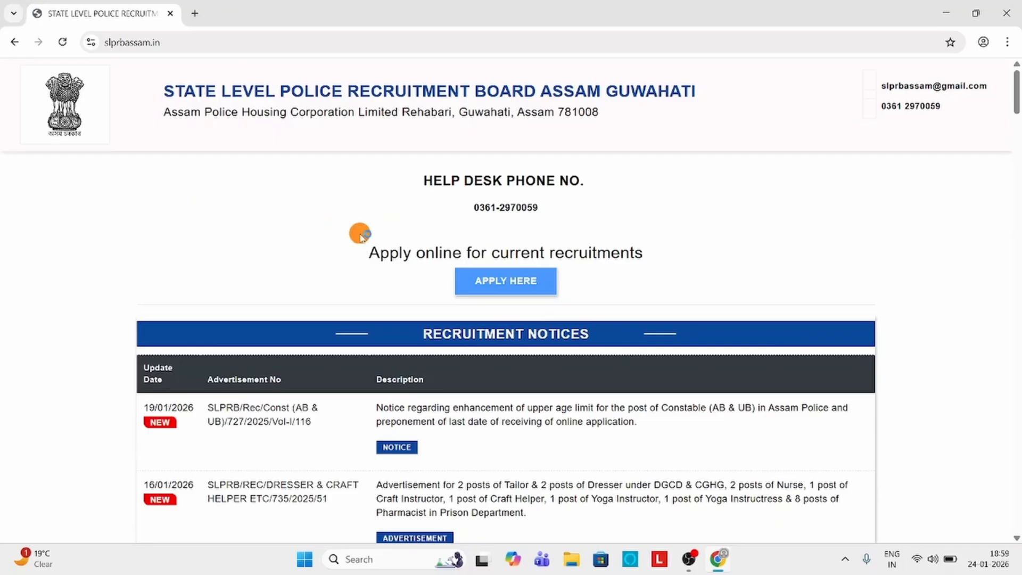
pyautogui.scroll(-2, 359, 234)
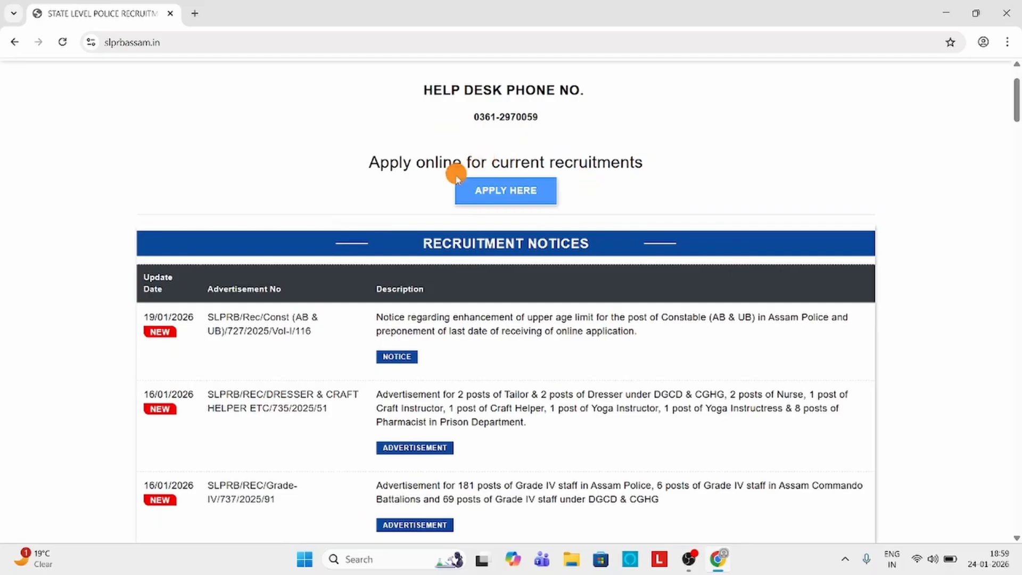
pyautogui.click(504, 191)
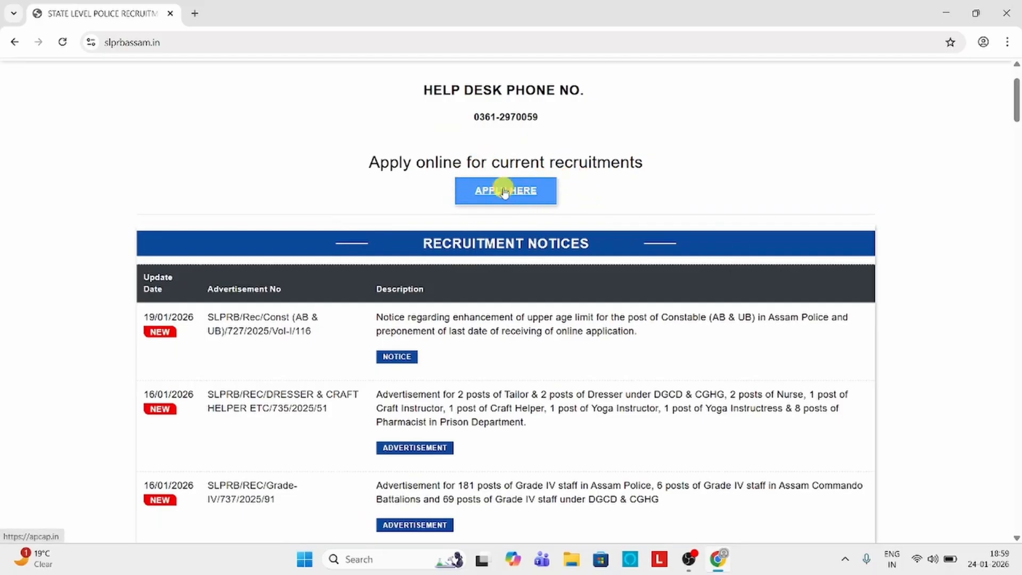
pyautogui.scroll(-1, 513, 305)
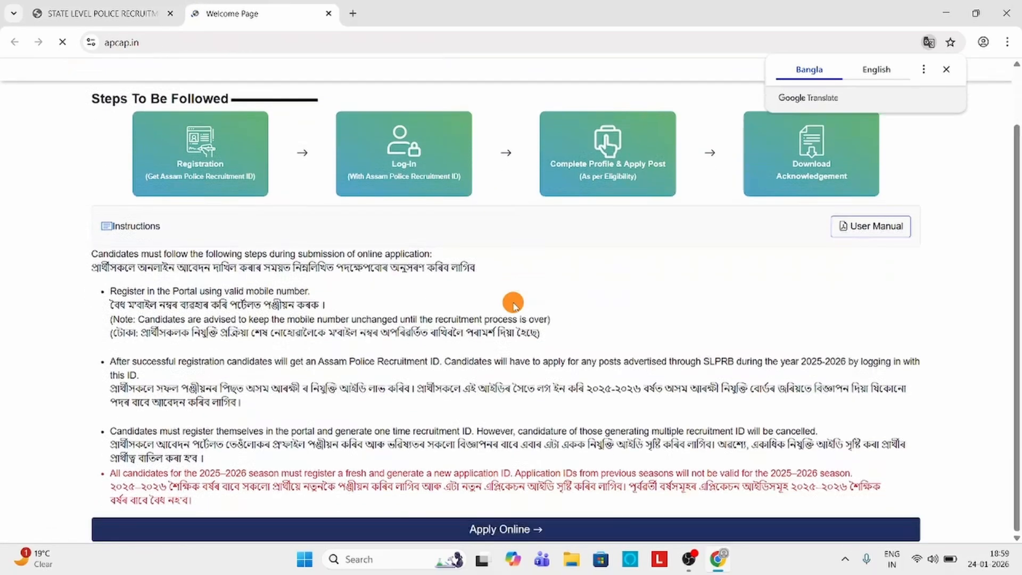
pyautogui.scroll(1, 514, 304)
pyautogui.scroll(-1, 514, 304)
pyautogui.click(511, 532)
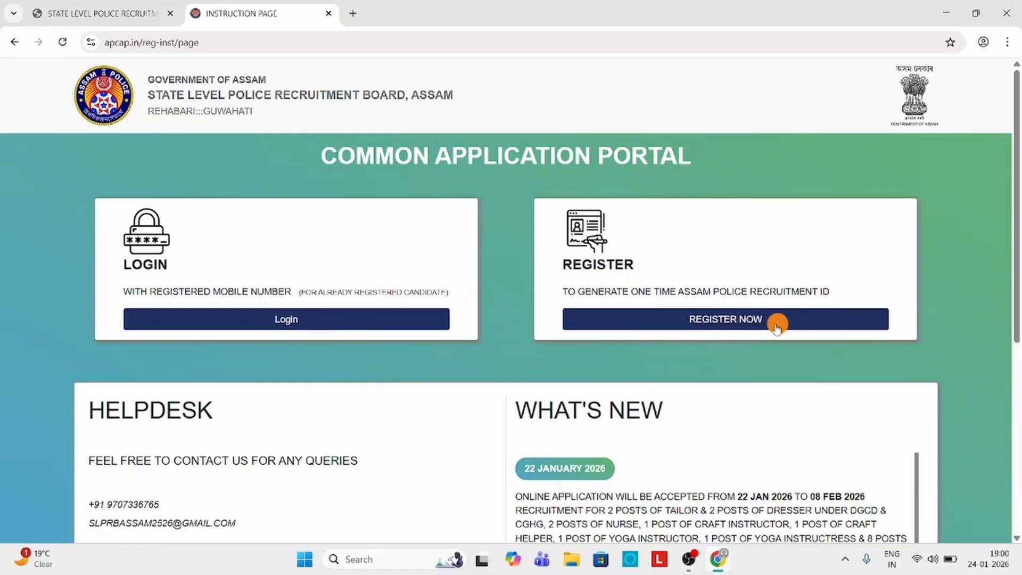
# Start a new registration with salutation SRI and enter the candidate's first, middle and last names.
pyautogui.click(747, 320)
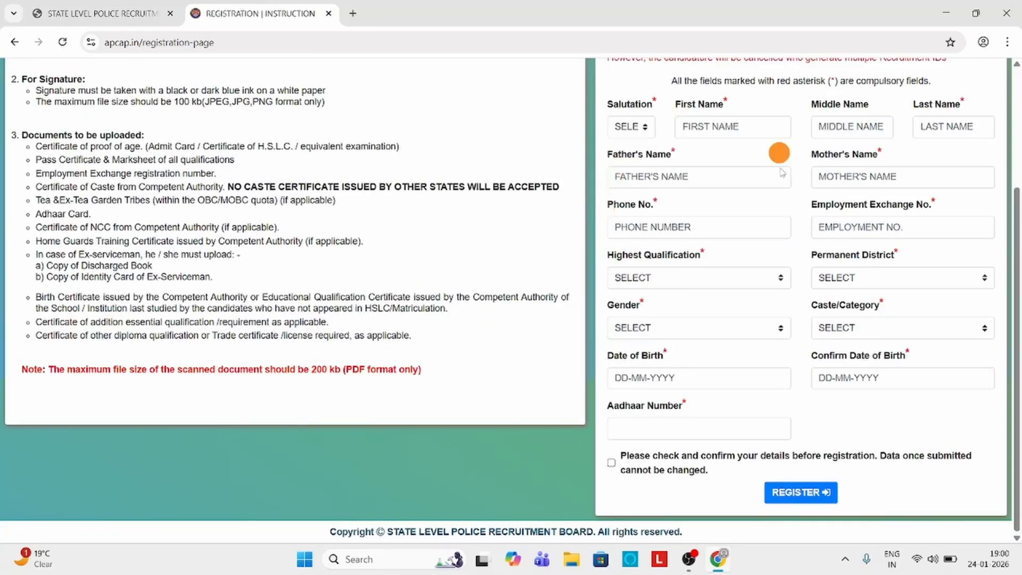
pyautogui.click(641, 128)
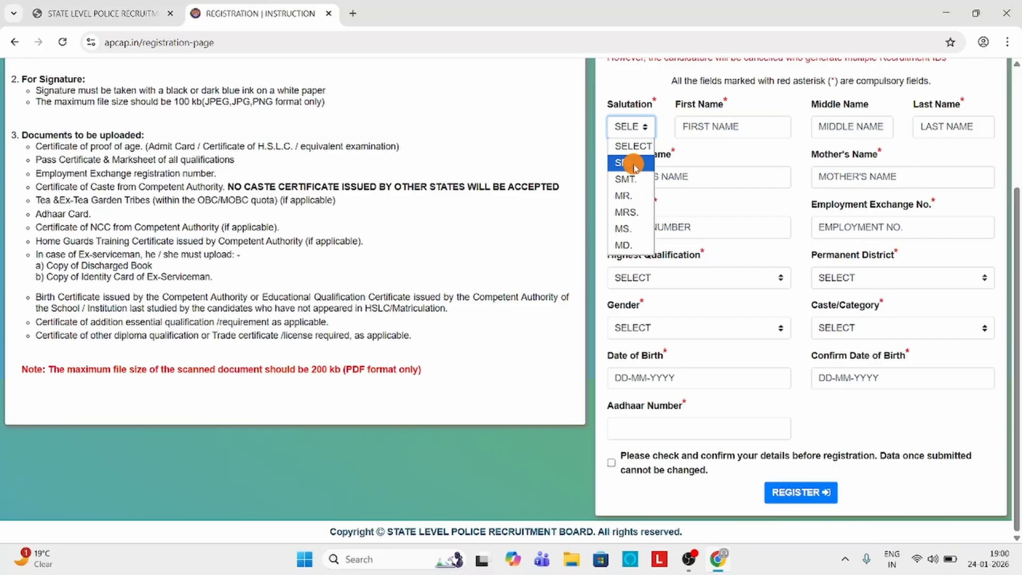
pyautogui.click(633, 165)
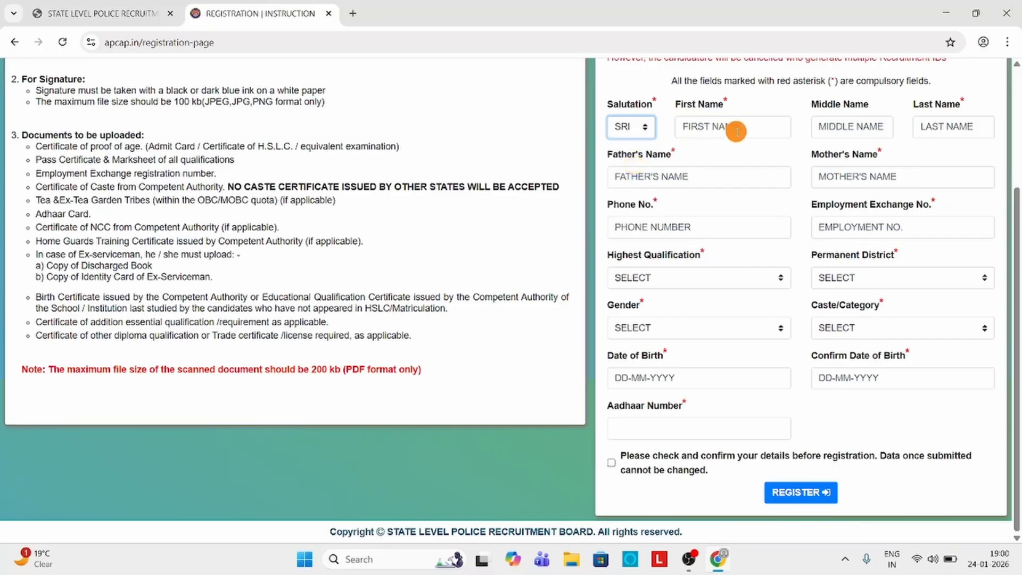
pyautogui.click(735, 130)
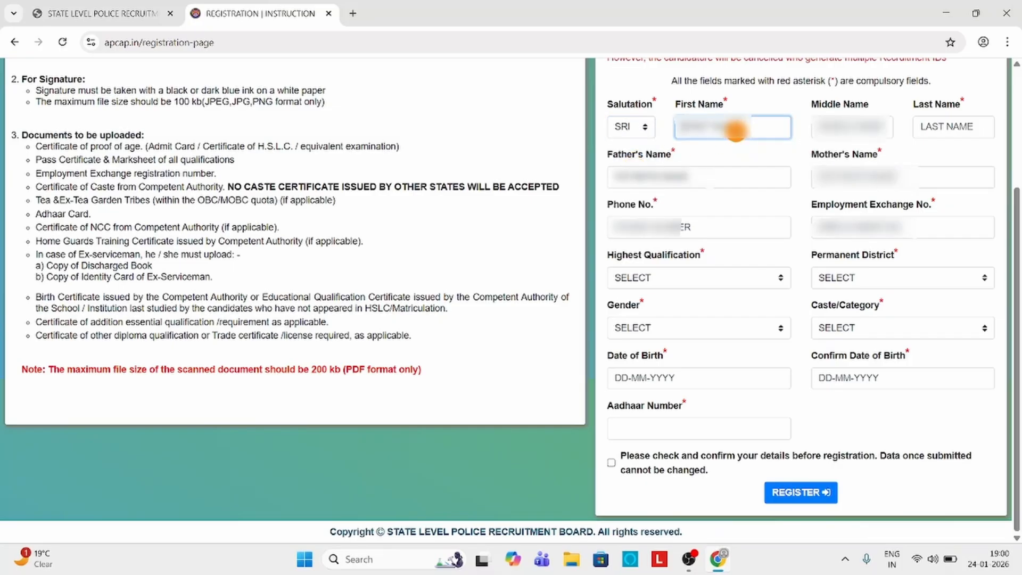
pyautogui.click(862, 128)
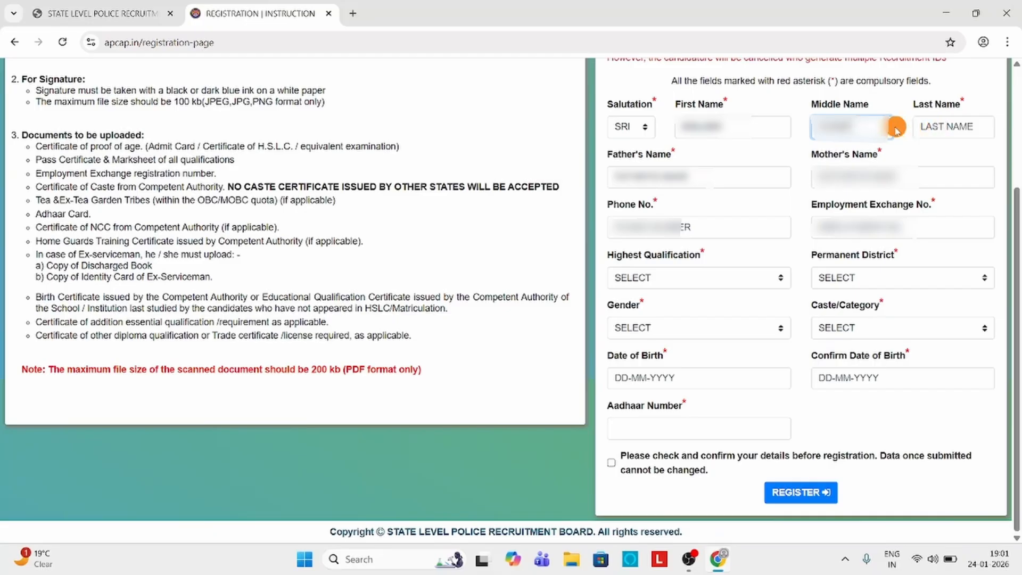
pyautogui.click(933, 127)
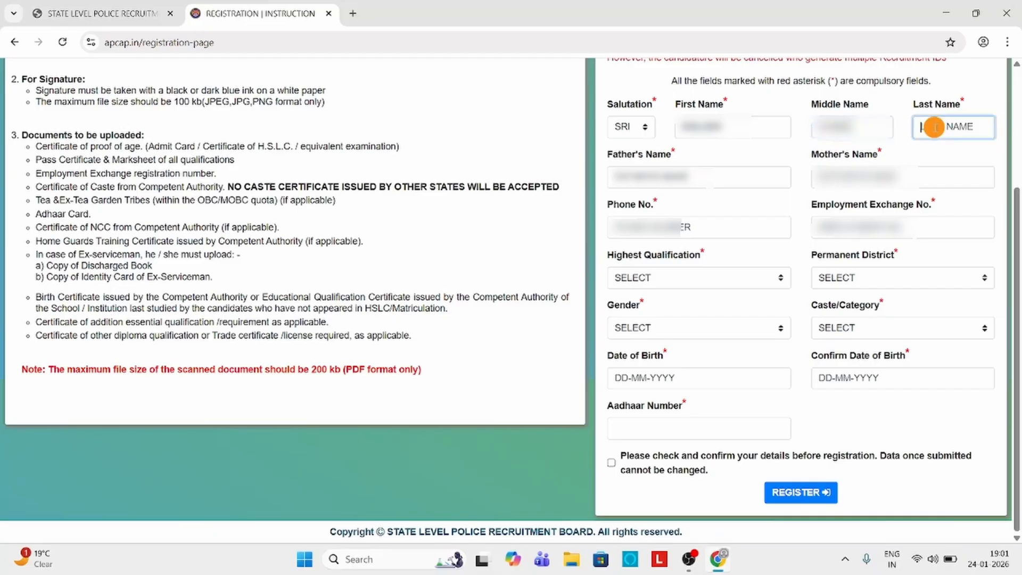
pyautogui.write('DAS')
# Fill in the father's and mother's names, phone number and employment exchange number.
pyautogui.click(754, 178)
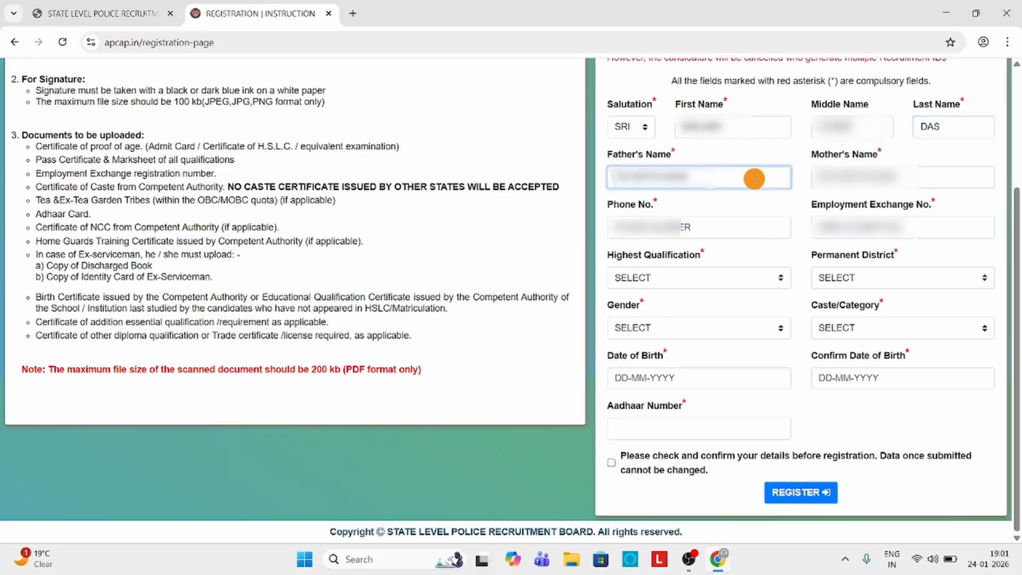
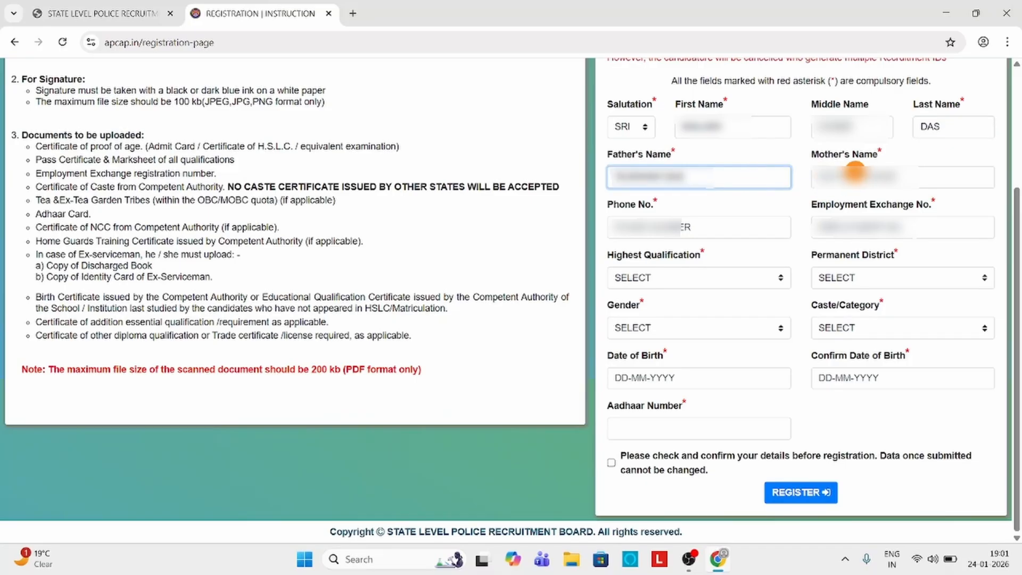
pyautogui.click(858, 170)
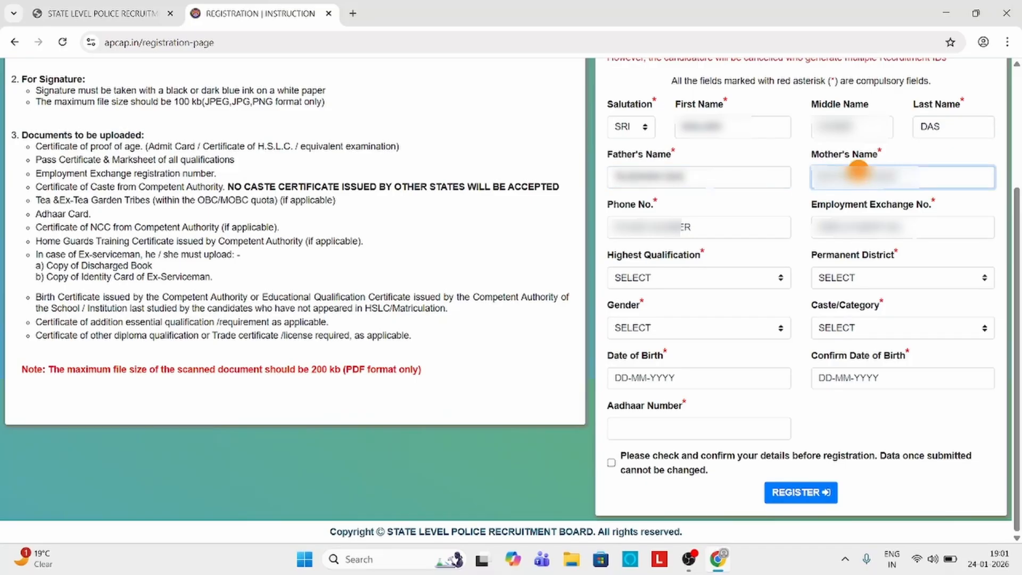
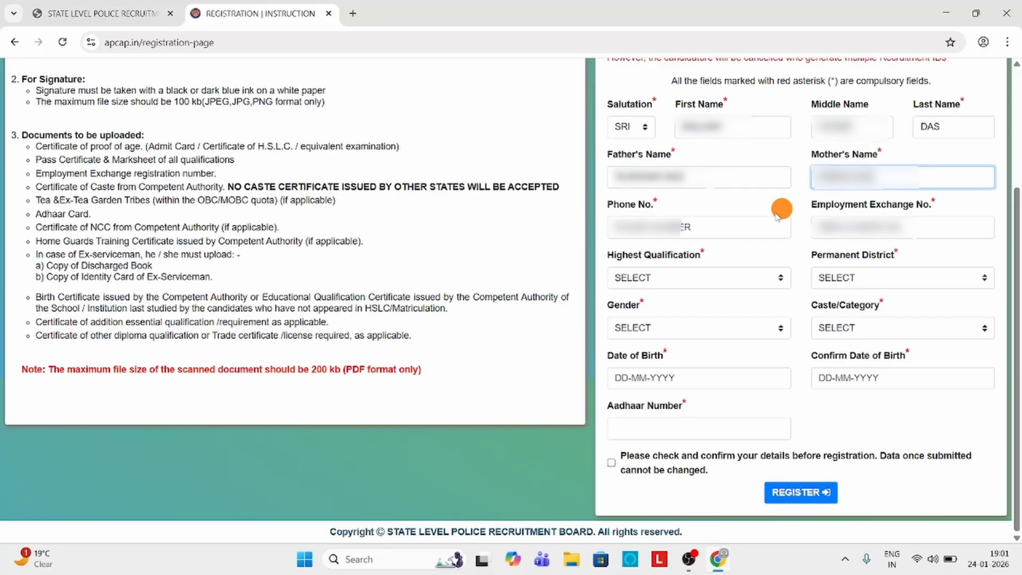
pyautogui.click(747, 229)
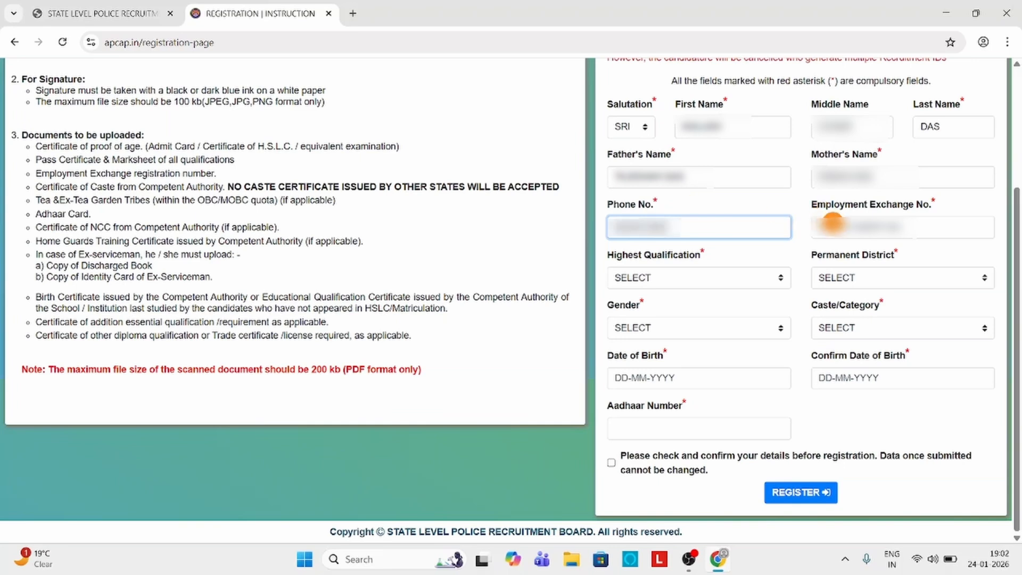
pyautogui.click(833, 225)
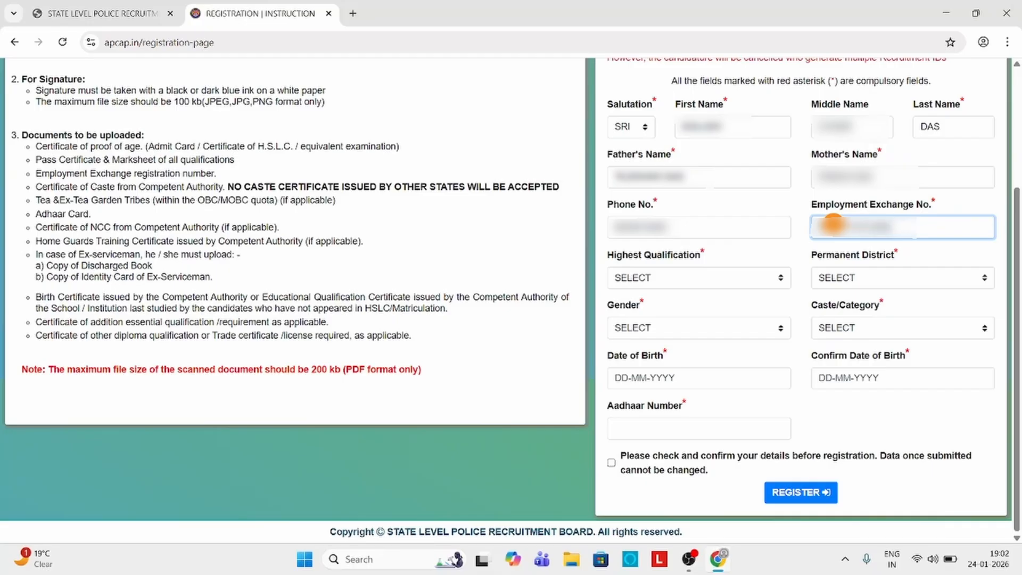
pyautogui.scroll(1, 803, 233)
pyautogui.scroll(1, 803, 234)
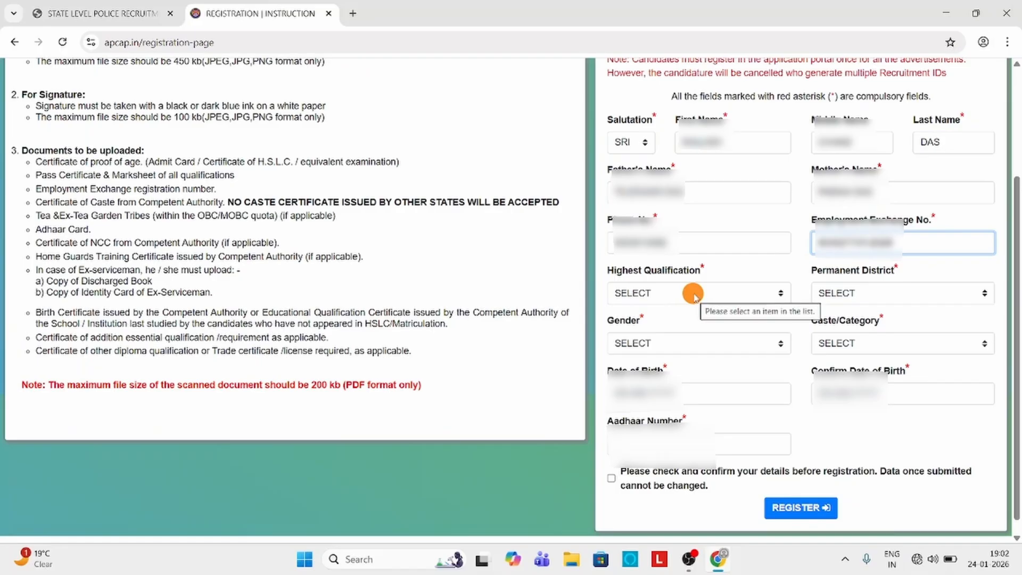
# Set qualification HS, permanent district NAGAON, gender MALE and category SC.
pyautogui.click(692, 295)
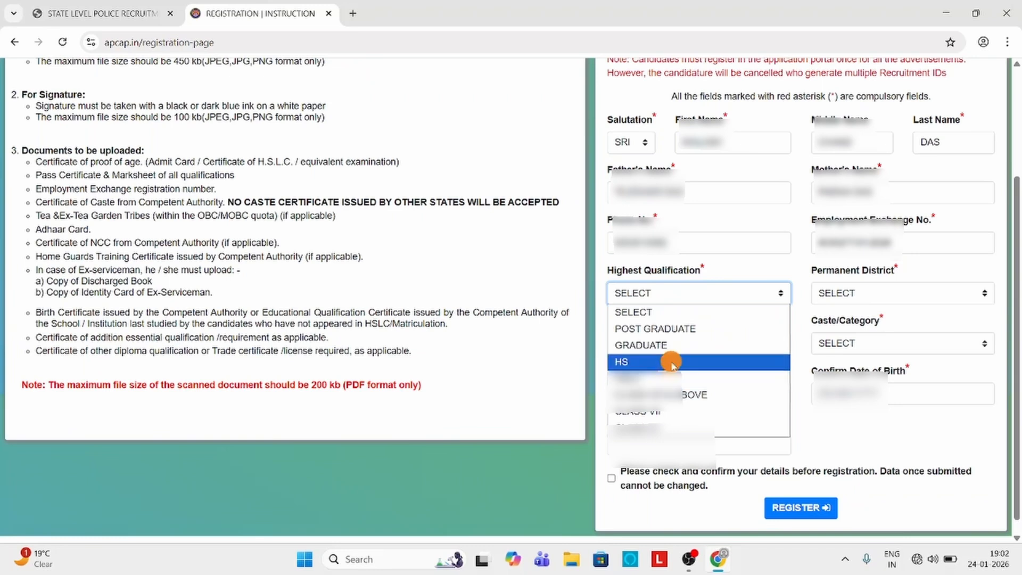
pyautogui.click(671, 362)
pyautogui.click(856, 292)
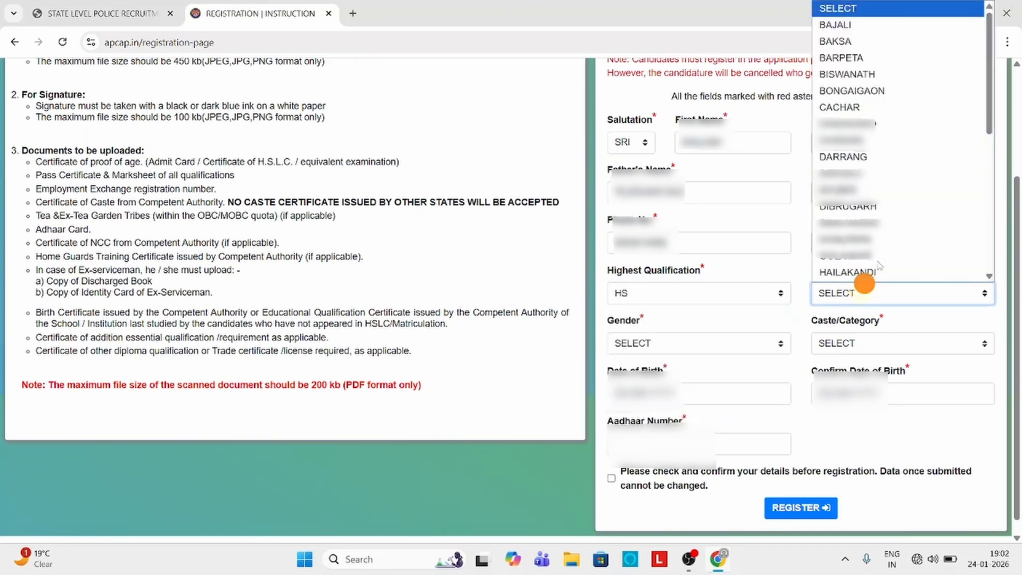
pyautogui.click(889, 221)
pyautogui.click(719, 345)
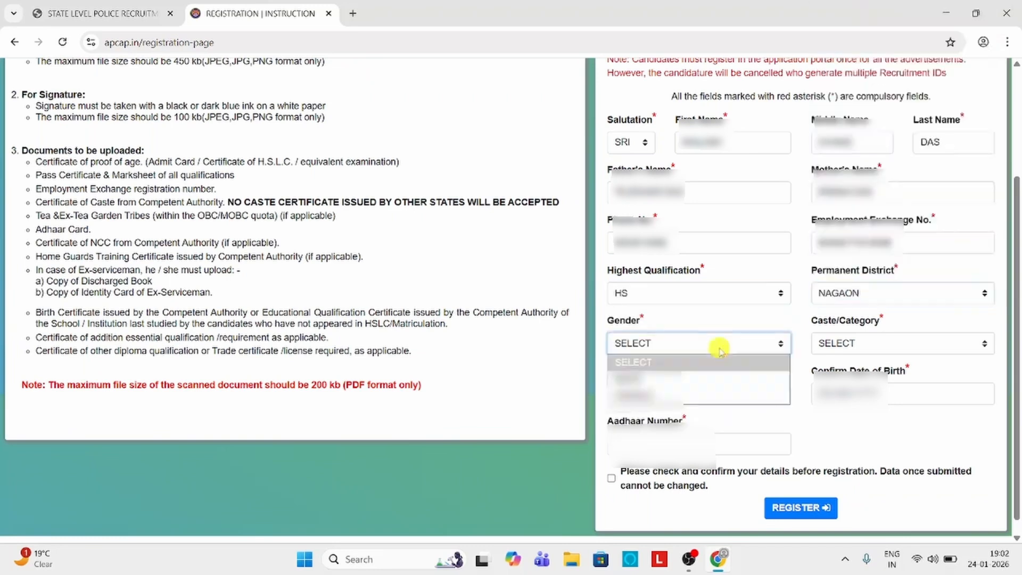
pyautogui.click(677, 379)
pyautogui.click(844, 343)
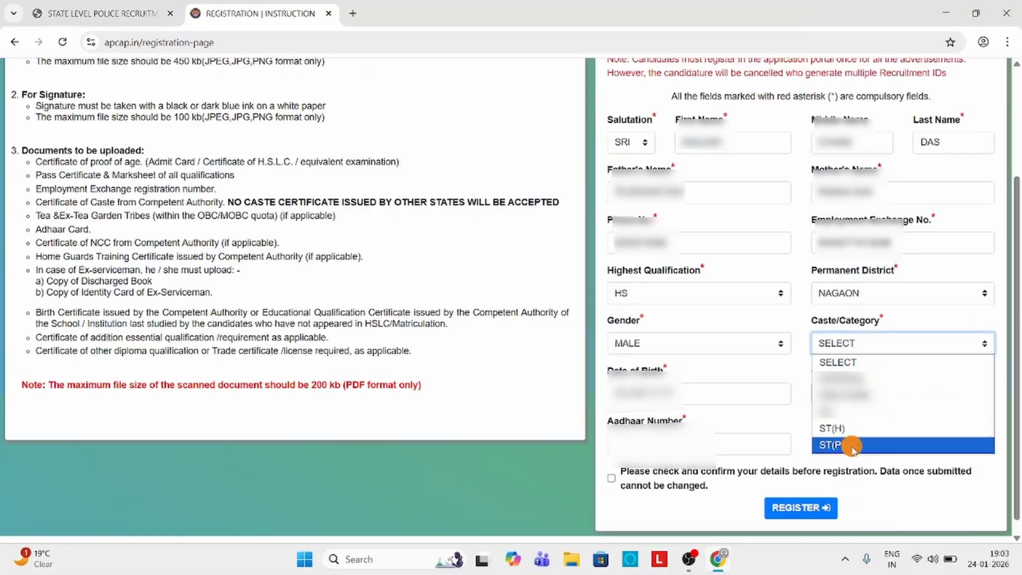
pyautogui.click(879, 417)
# Enter and confirm the date of birth, fill in the Aadhaar number, and tick the confirmation box.
pyautogui.click(688, 395)
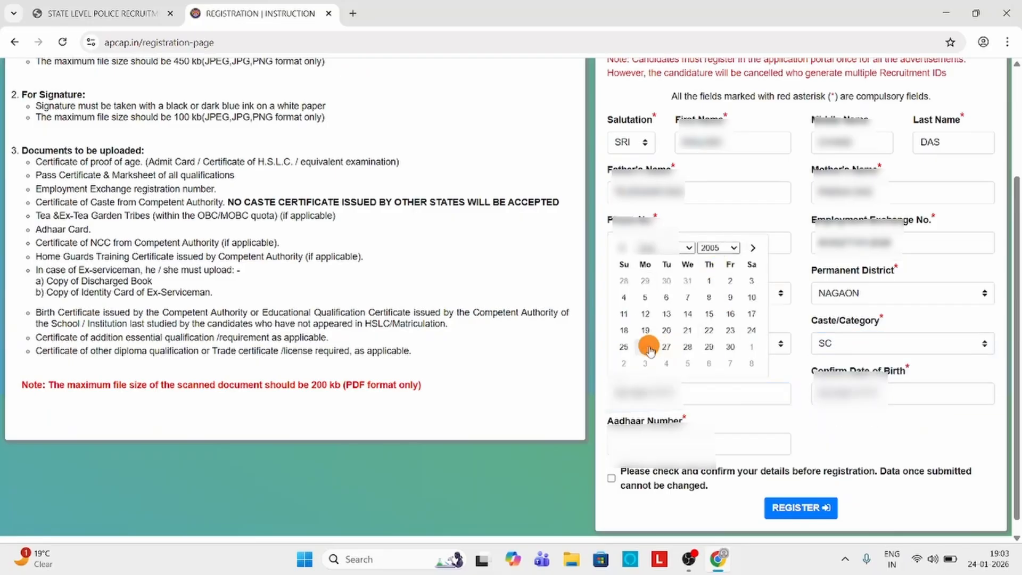
pyautogui.click(644, 347)
pyautogui.click(858, 394)
pyautogui.click(928, 248)
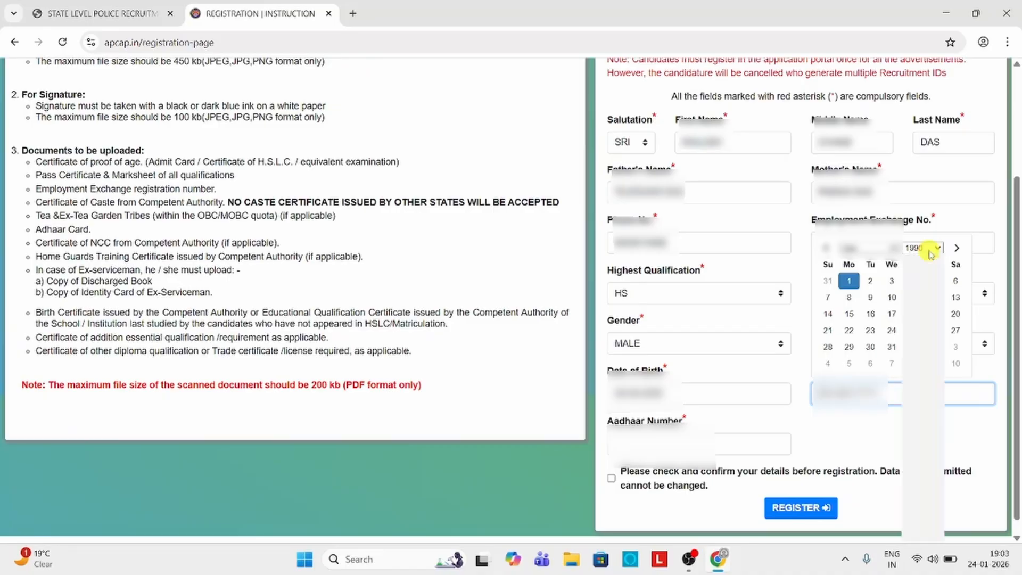
pyautogui.scroll(-3, 923, 423)
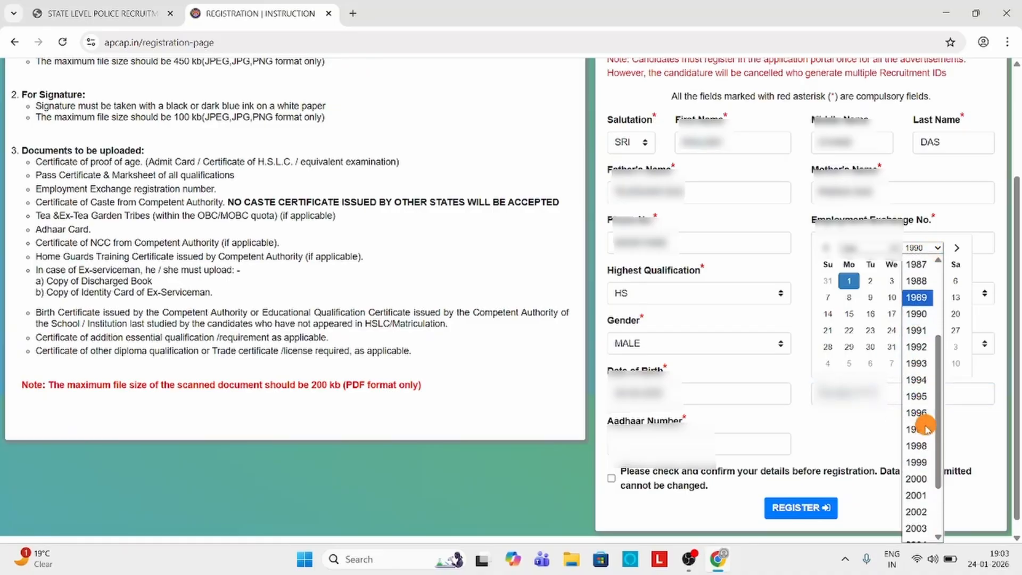
pyautogui.click(924, 423)
pyautogui.click(850, 346)
pyautogui.click(703, 440)
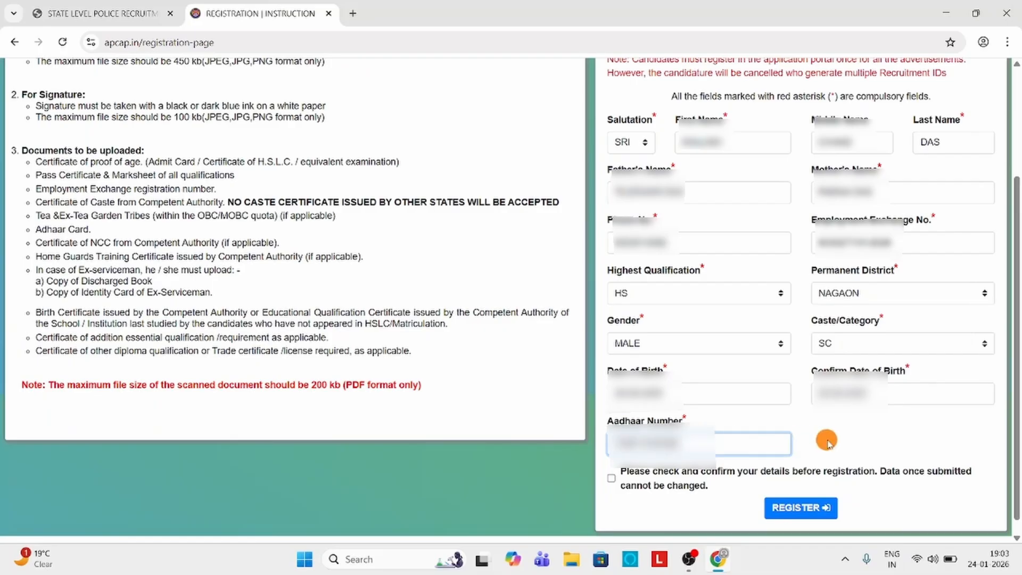
pyautogui.click(827, 441)
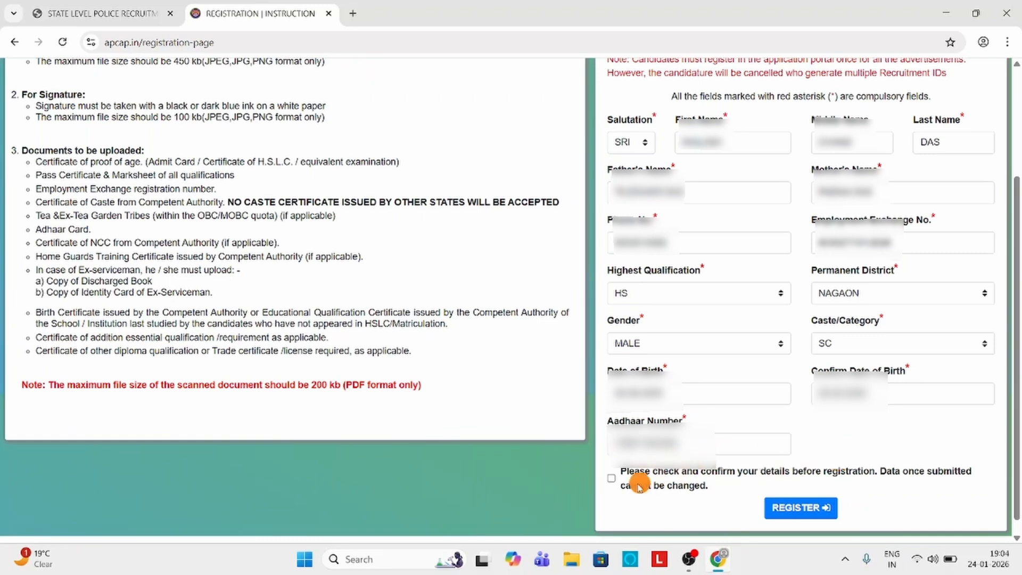
pyautogui.click(611, 478)
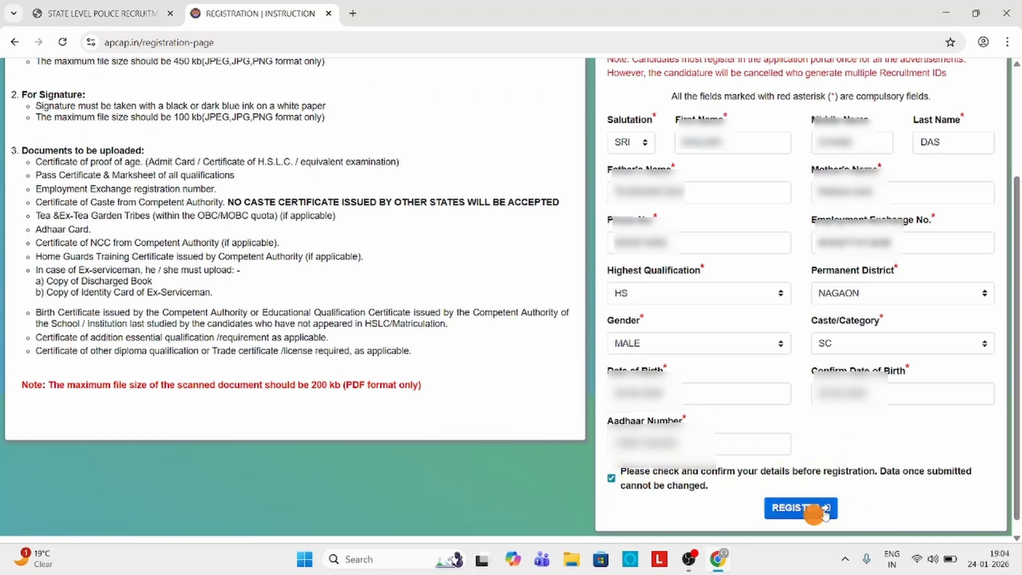
# Submit the registration and verify it with the received OTP.
pyautogui.click(792, 512)
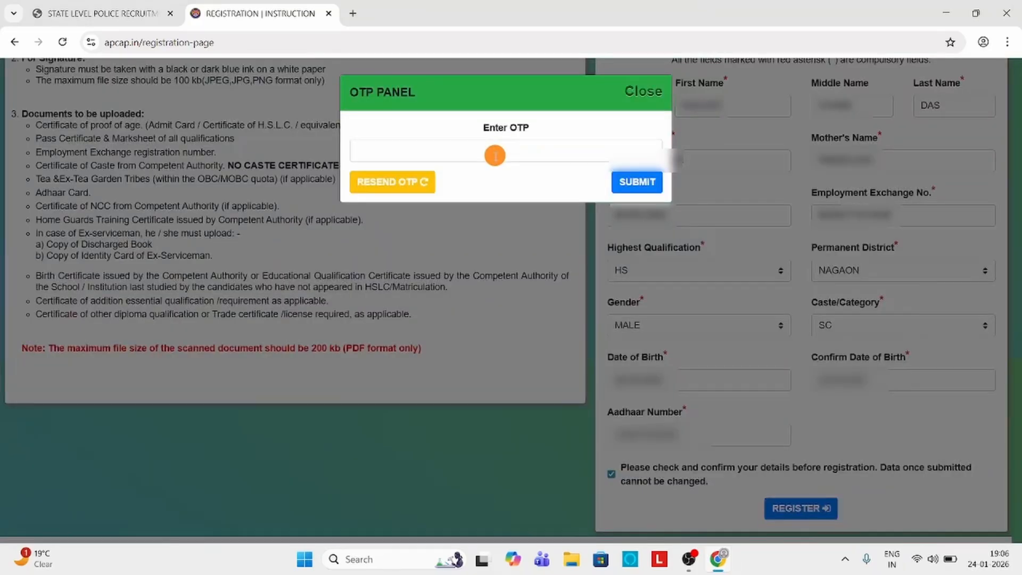
pyautogui.click(493, 155)
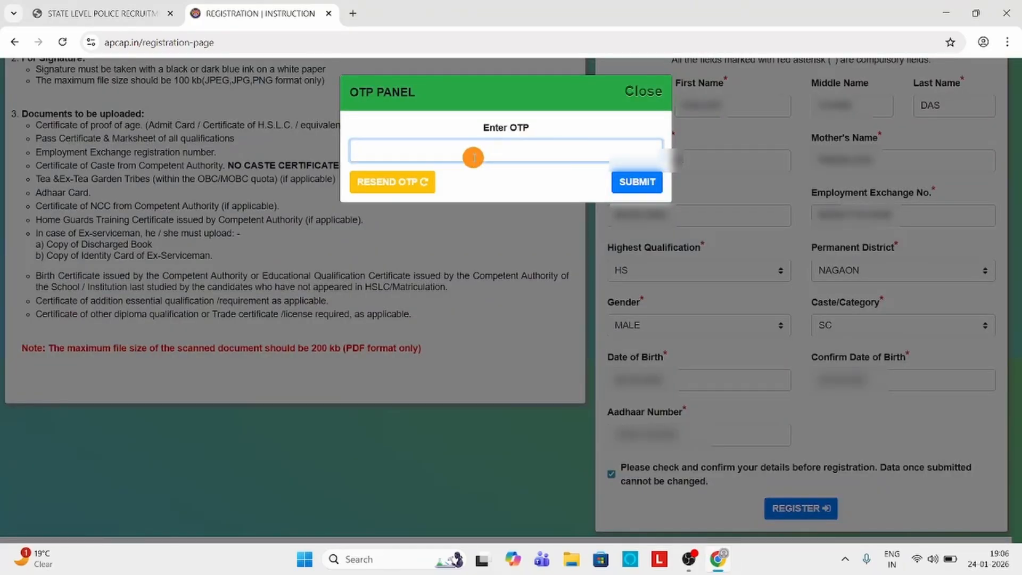
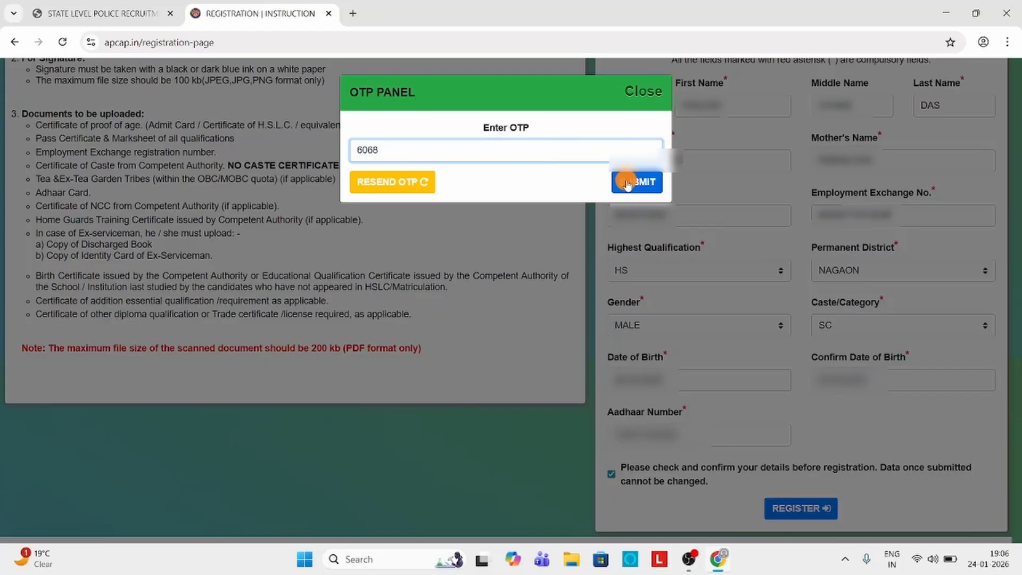
pyautogui.click(627, 183)
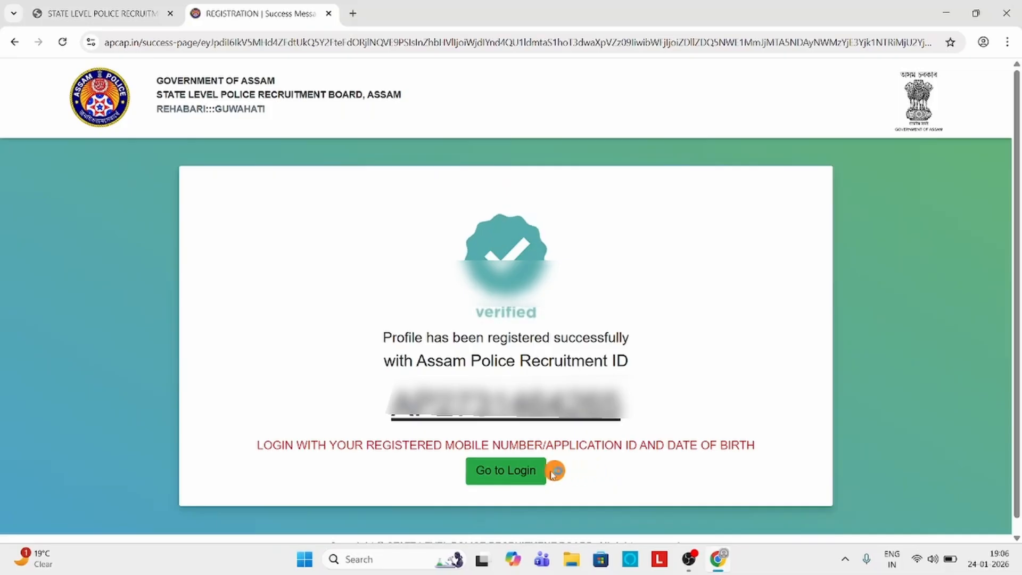
# Log in with the phone number, 2005 date of birth and Aadhaar number.
pyautogui.click(511, 473)
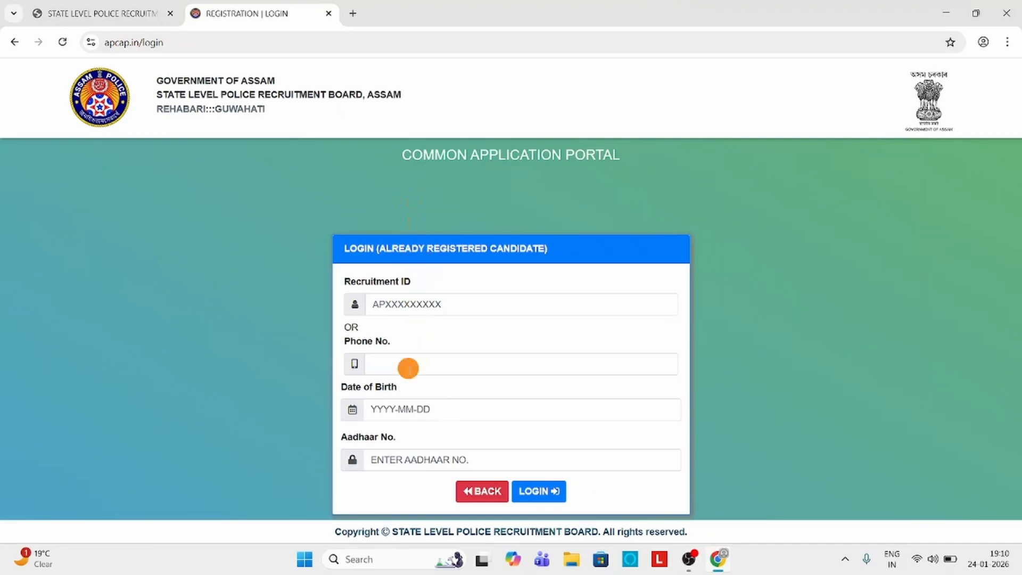
pyautogui.click(408, 367)
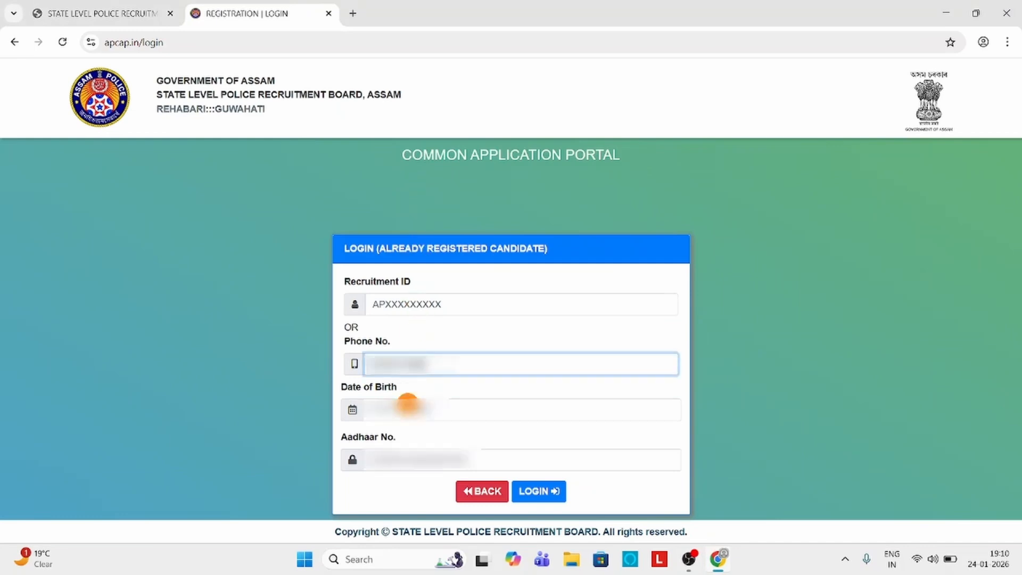
pyautogui.click(406, 411)
pyautogui.click(471, 257)
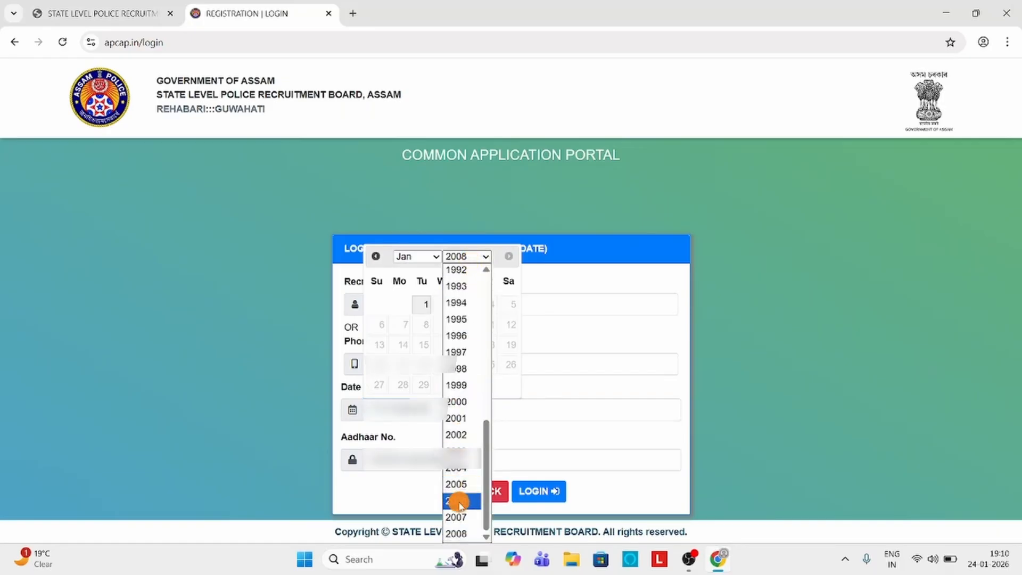
pyautogui.click(456, 484)
pyautogui.click(401, 383)
pyautogui.click(398, 463)
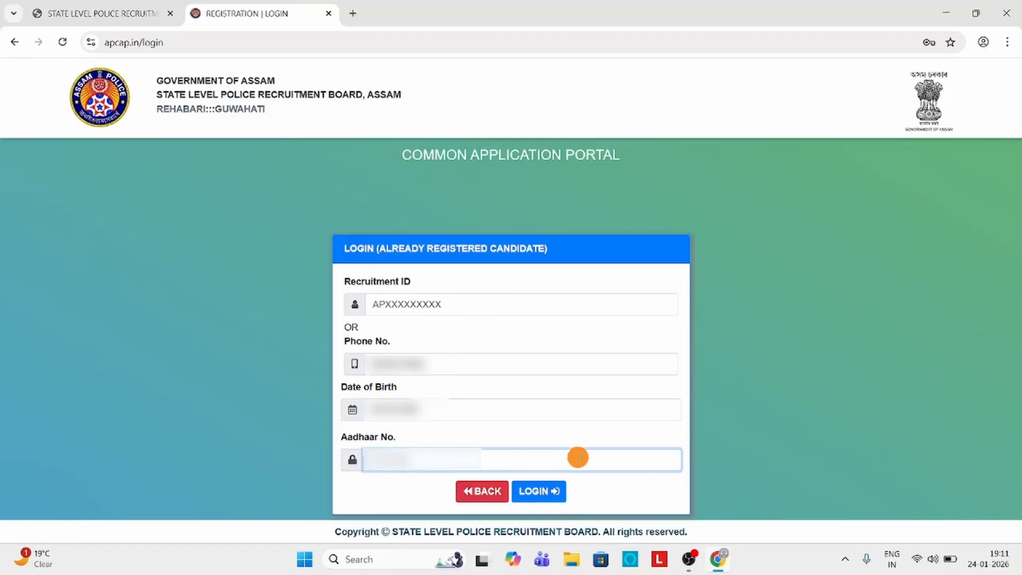
pyautogui.click(552, 496)
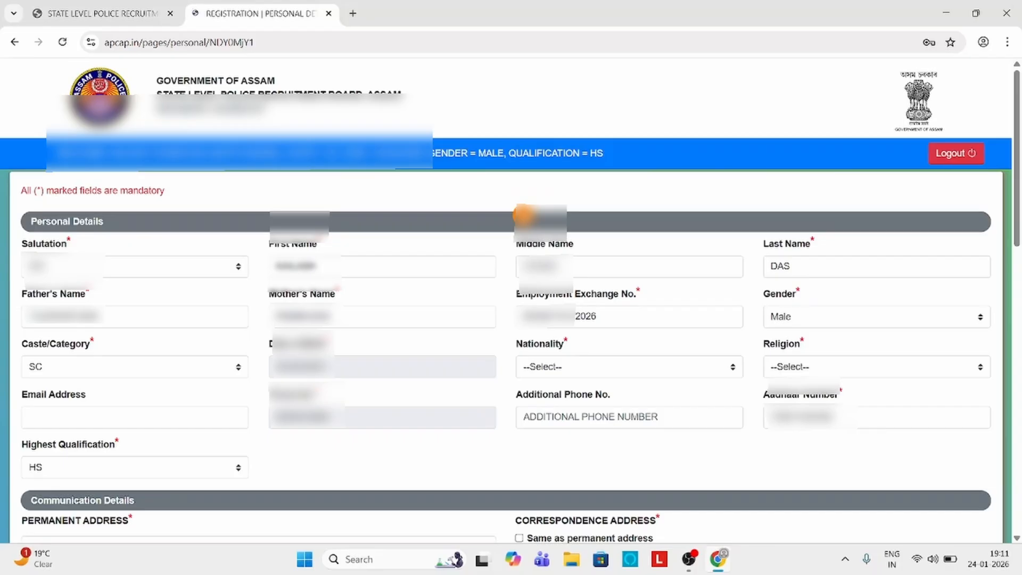
# Dismiss the save-password prompt and set Nationality to Indian and Religion to Hinduism.
pyautogui.scroll(-1, 523, 214)
pyautogui.click(932, 247)
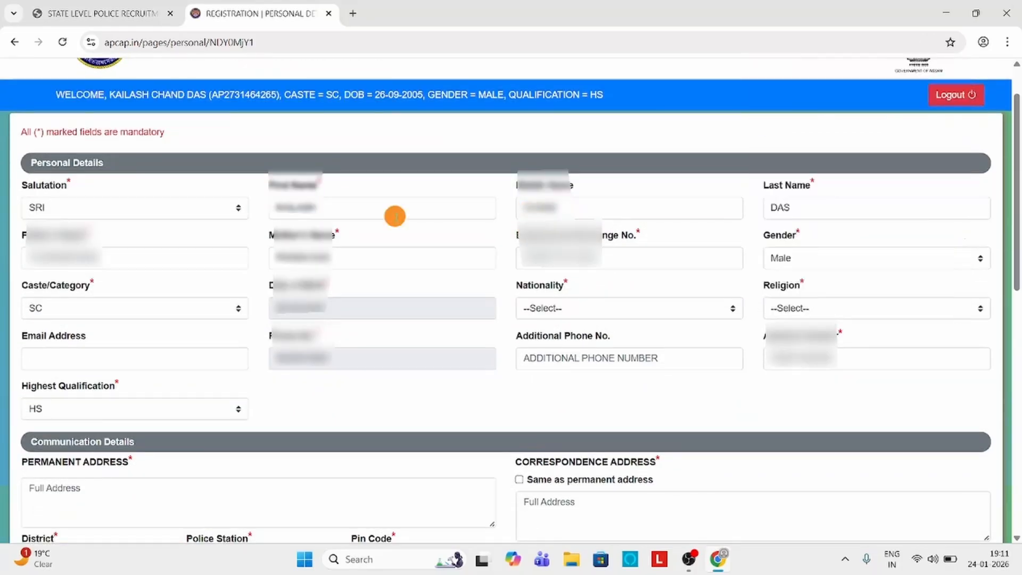
pyautogui.scroll(-1, 395, 216)
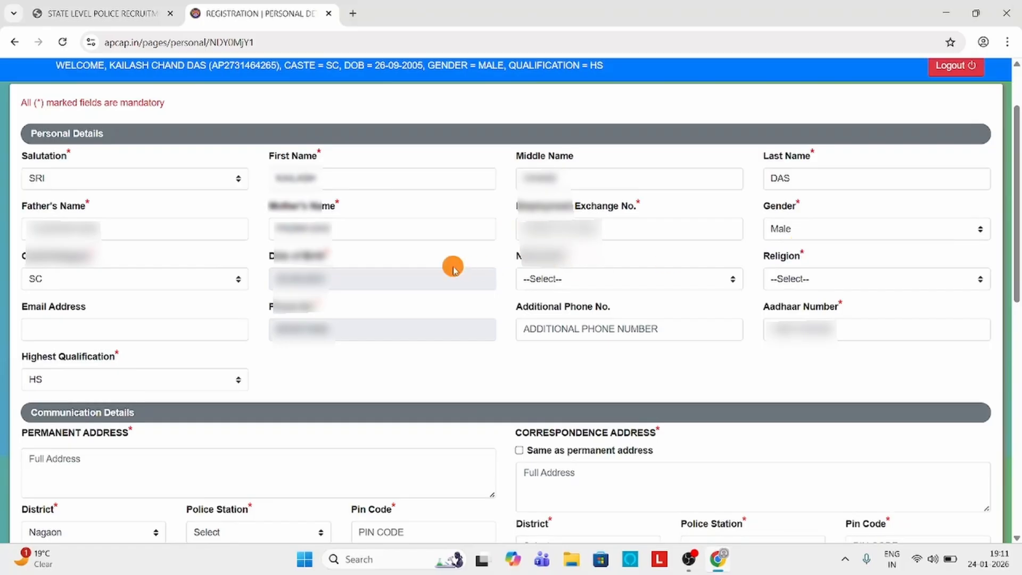
pyautogui.click(654, 286)
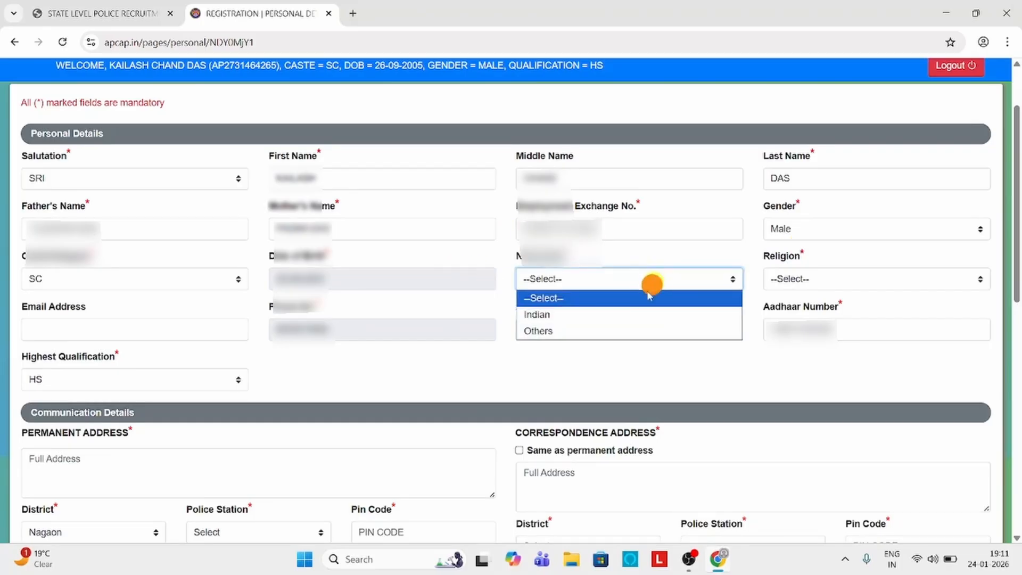
pyautogui.click(632, 315)
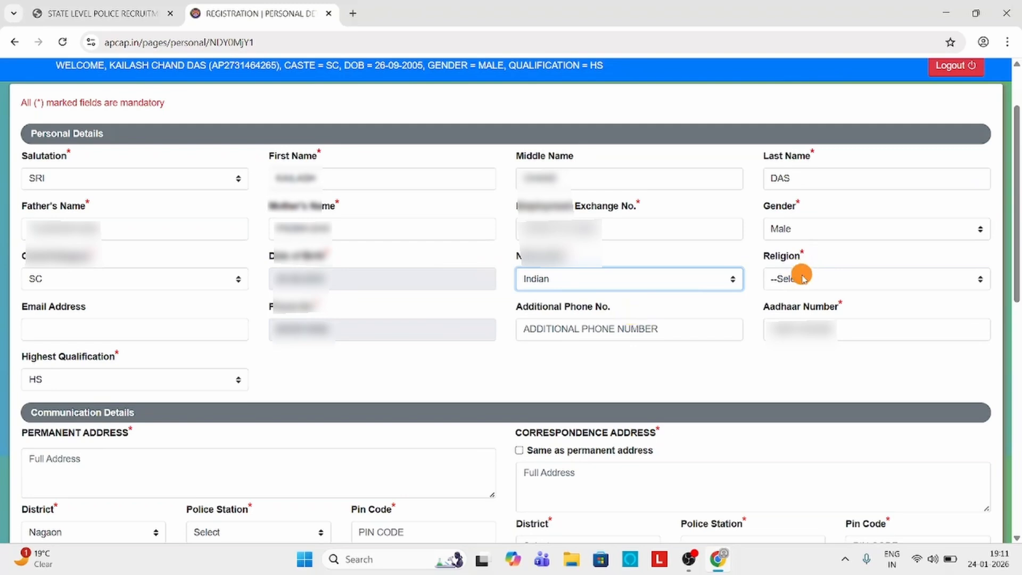
pyautogui.click(798, 275)
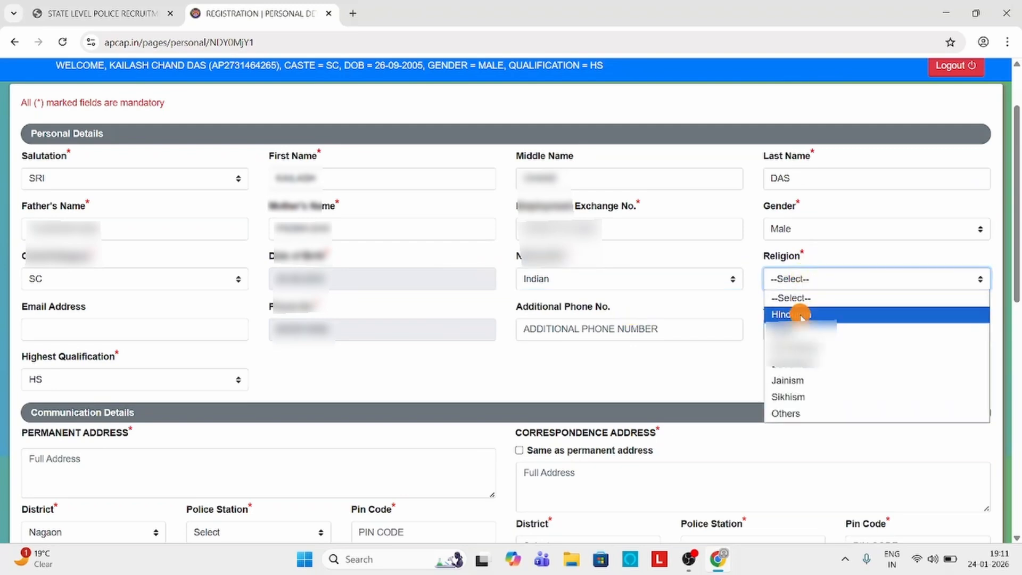
pyautogui.click(839, 315)
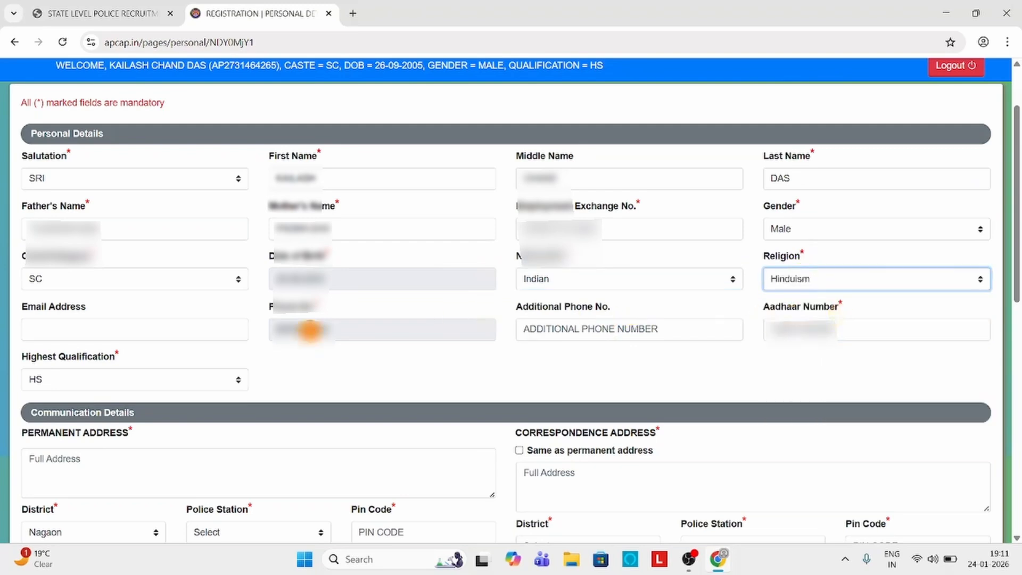
pyautogui.click(192, 330)
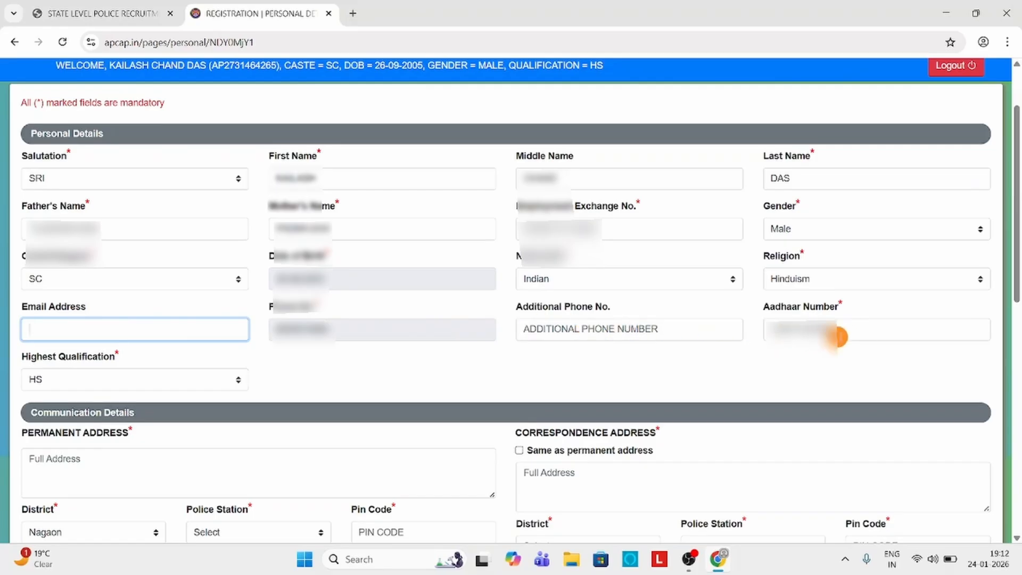
# Enter the permanent address with police station Nagaon PS and pin code, reusing it for correspondence.
pyautogui.scroll(-3, 837, 326)
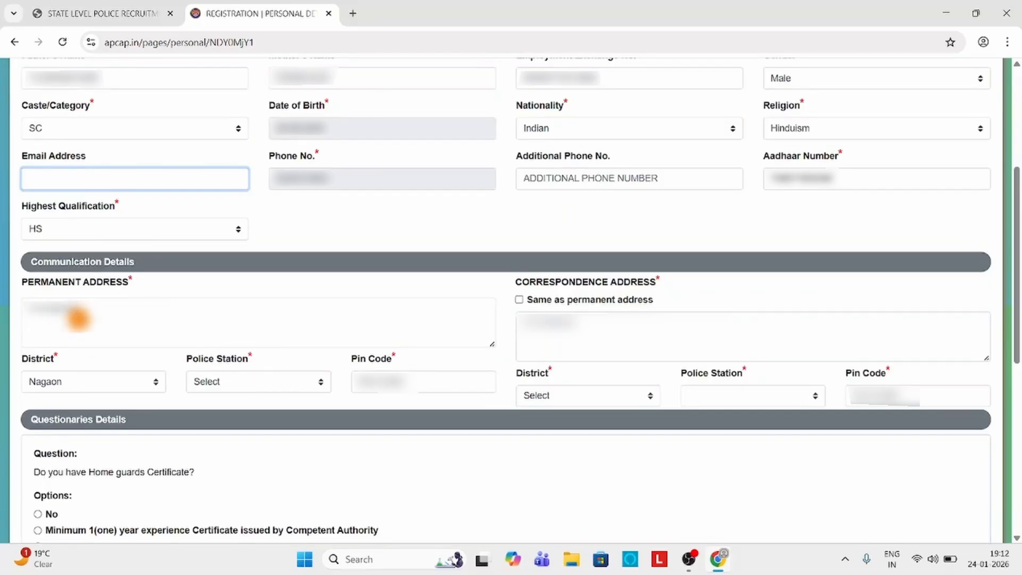
pyautogui.click(78, 319)
pyautogui.write('Vill Demo')
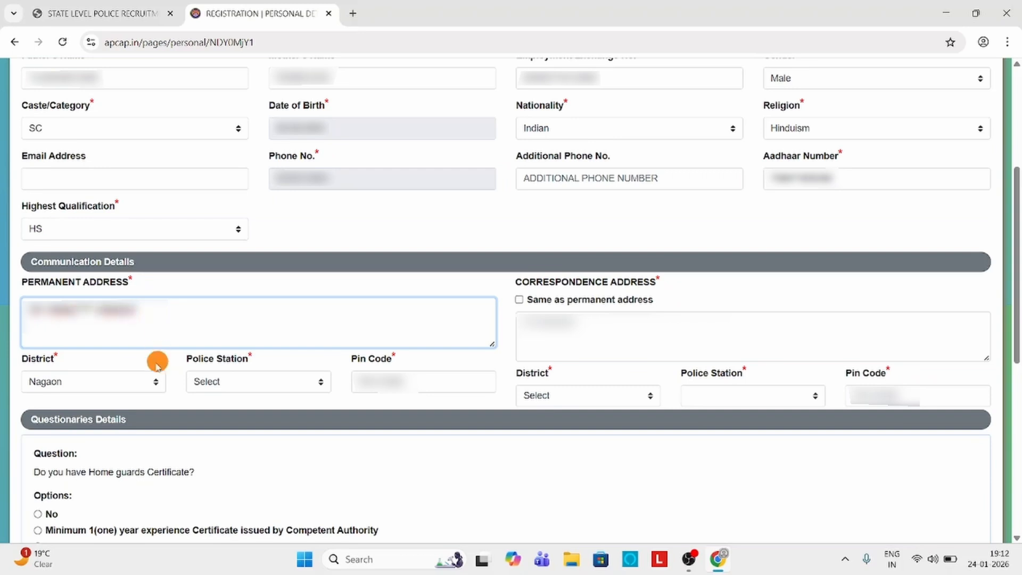
pyautogui.click(243, 383)
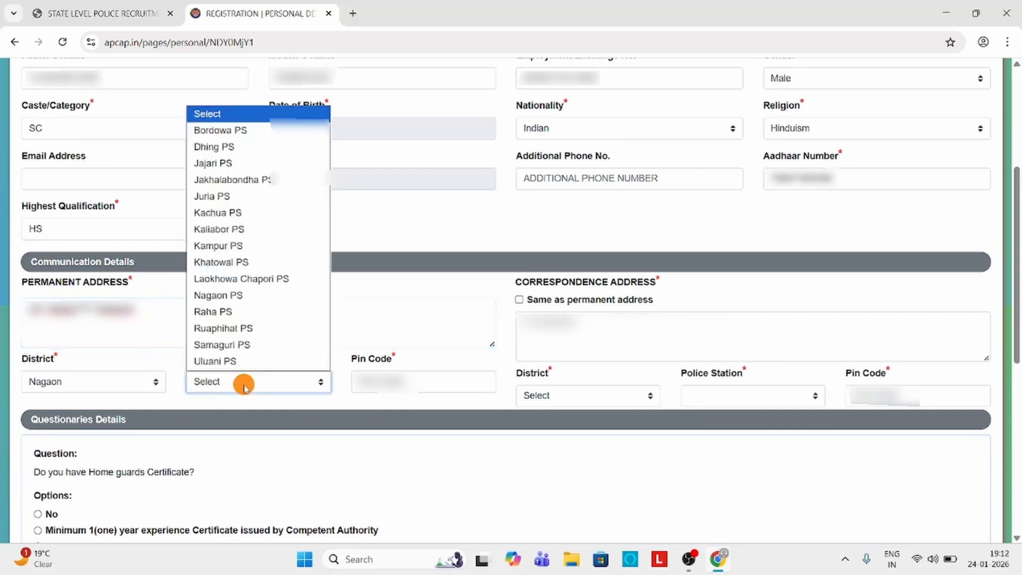
pyautogui.click(262, 298)
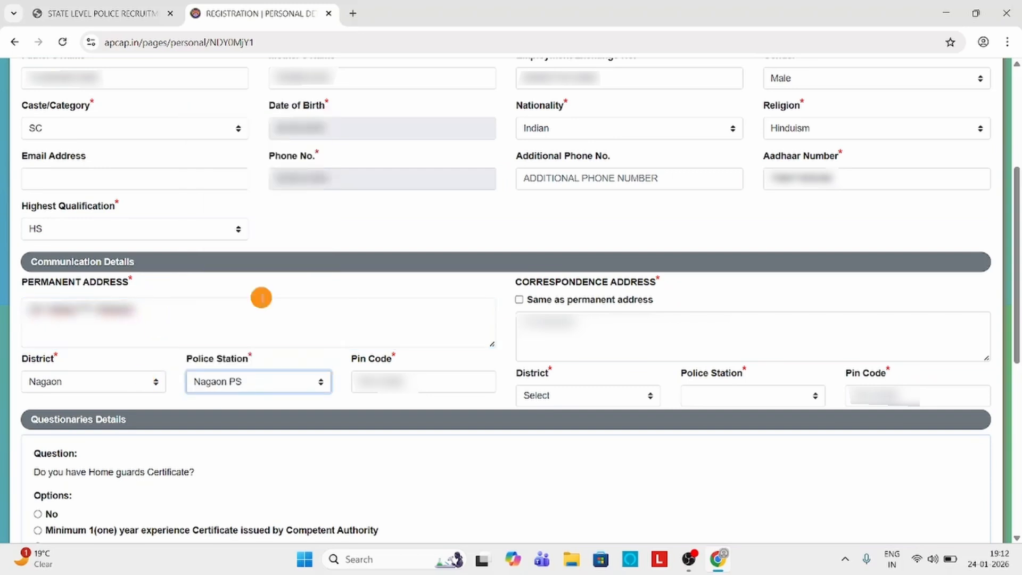
pyautogui.click(380, 381)
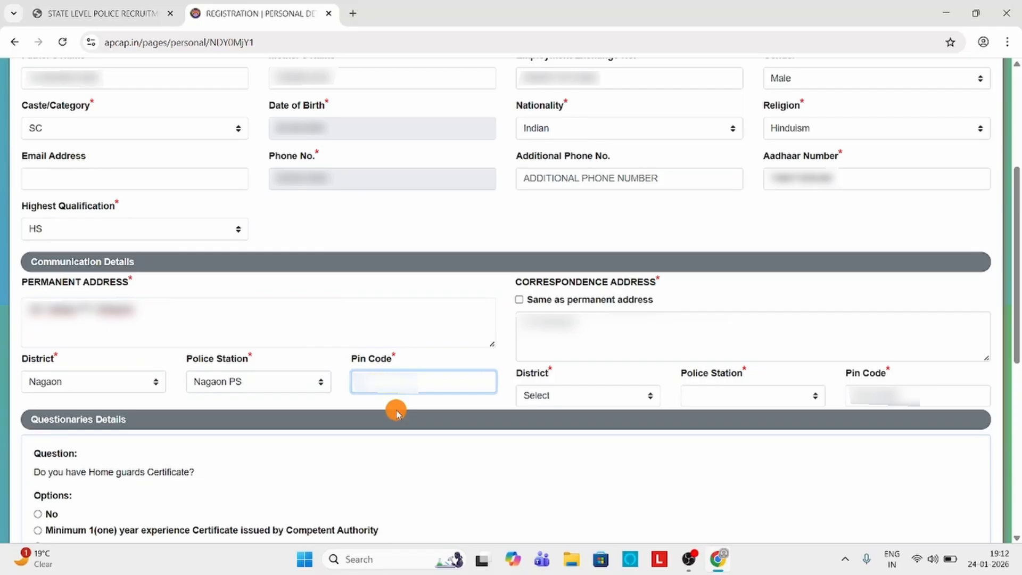
pyautogui.write('****')
pyautogui.click(503, 353)
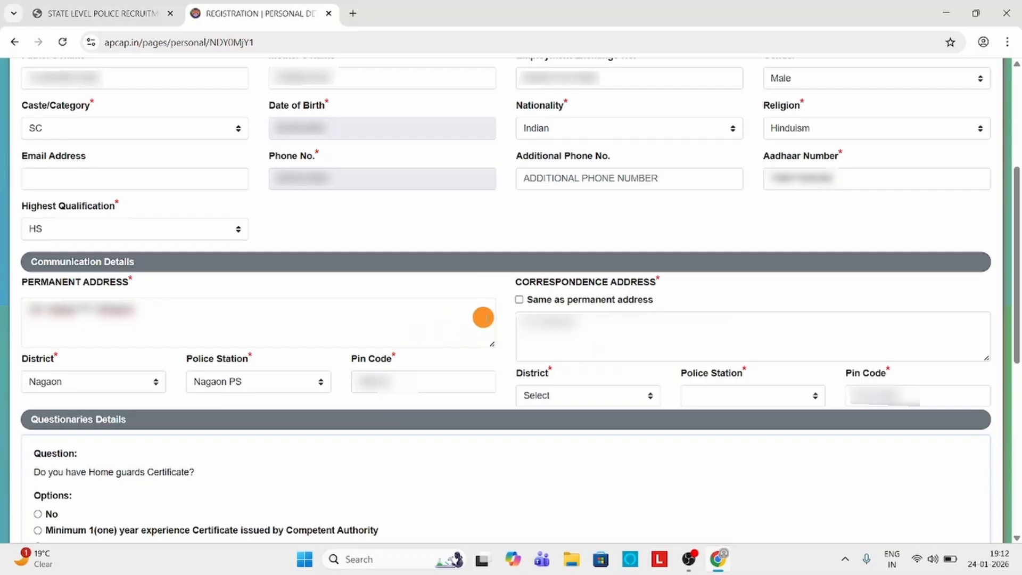
pyautogui.click(520, 302)
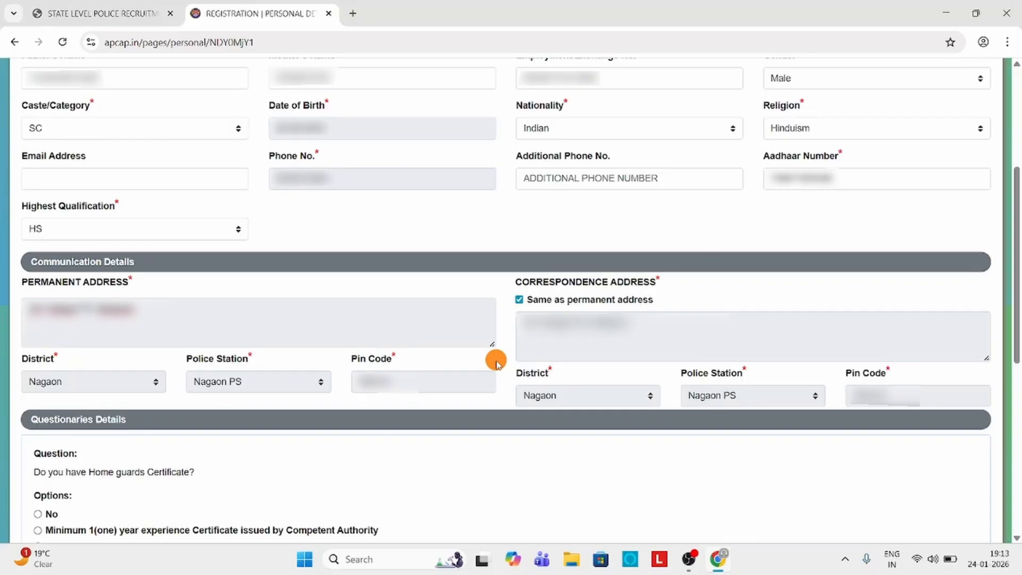
pyautogui.scroll(-7, 495, 362)
# Answer No to the Home Guards, NCC and ex-serviceman questions and save the personal details.
pyautogui.rightClick(496, 360)
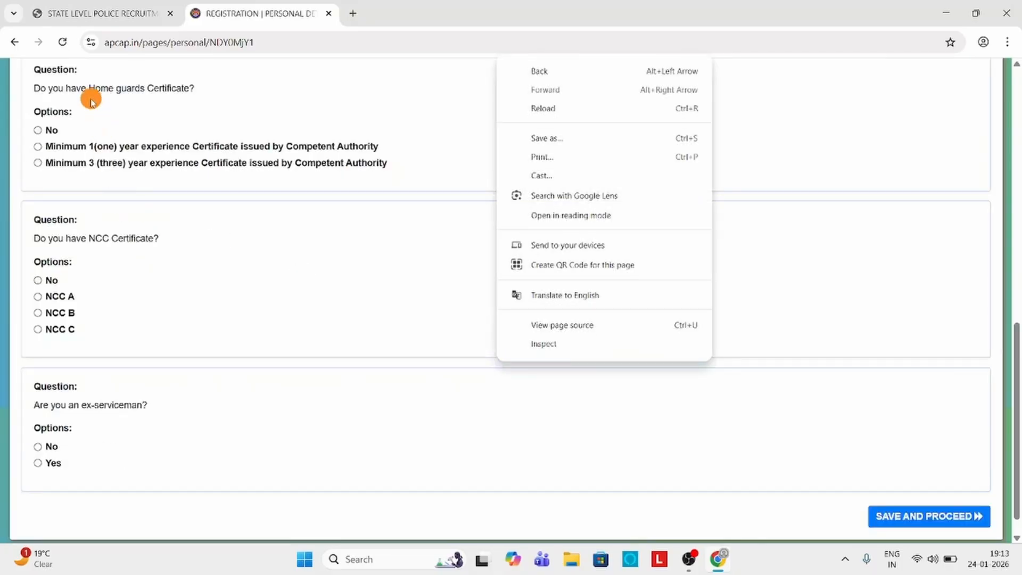
pyautogui.click(91, 101)
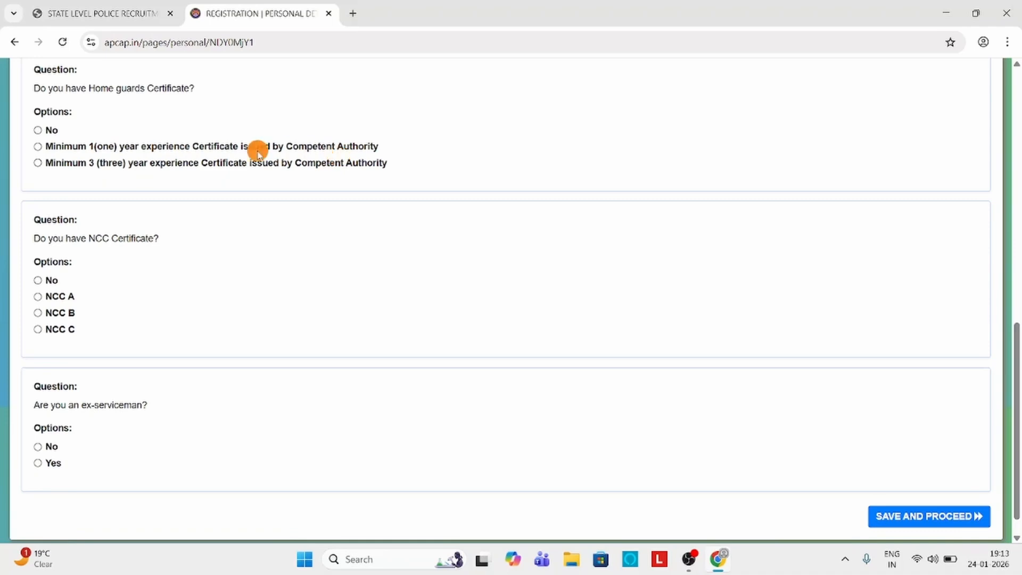
pyautogui.click(37, 130)
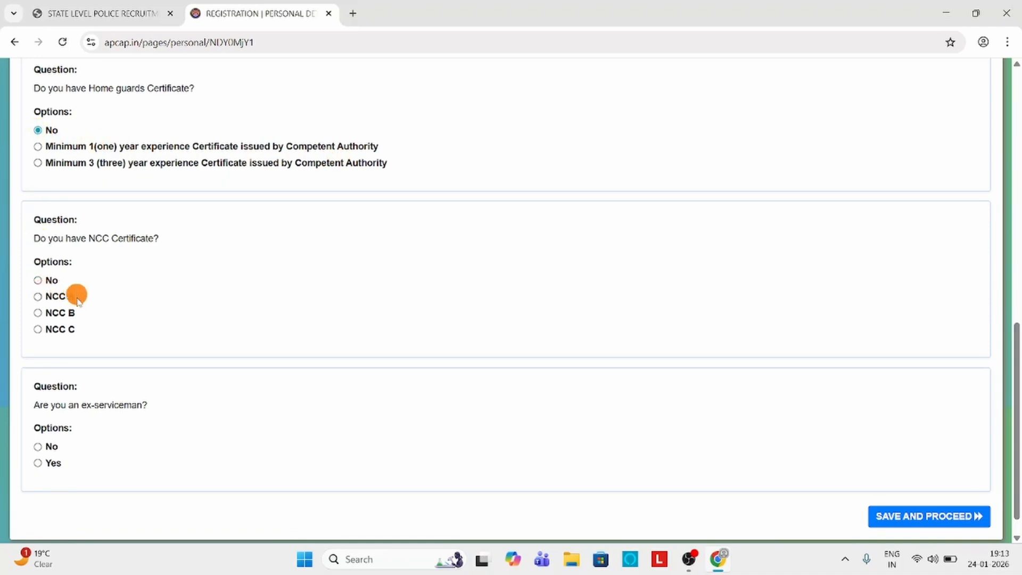
pyautogui.click(38, 281)
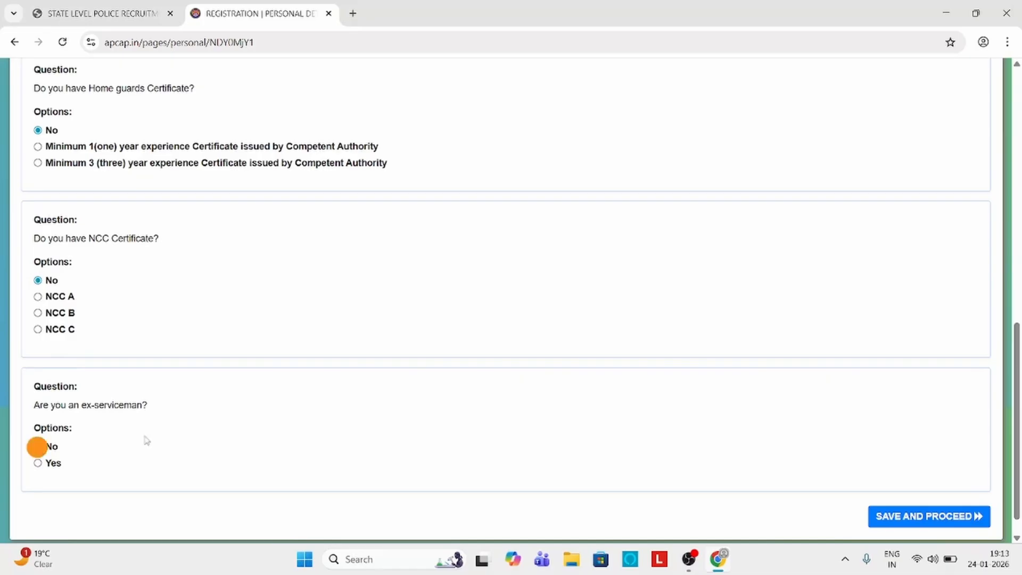
pyautogui.click(38, 446)
pyautogui.click(903, 515)
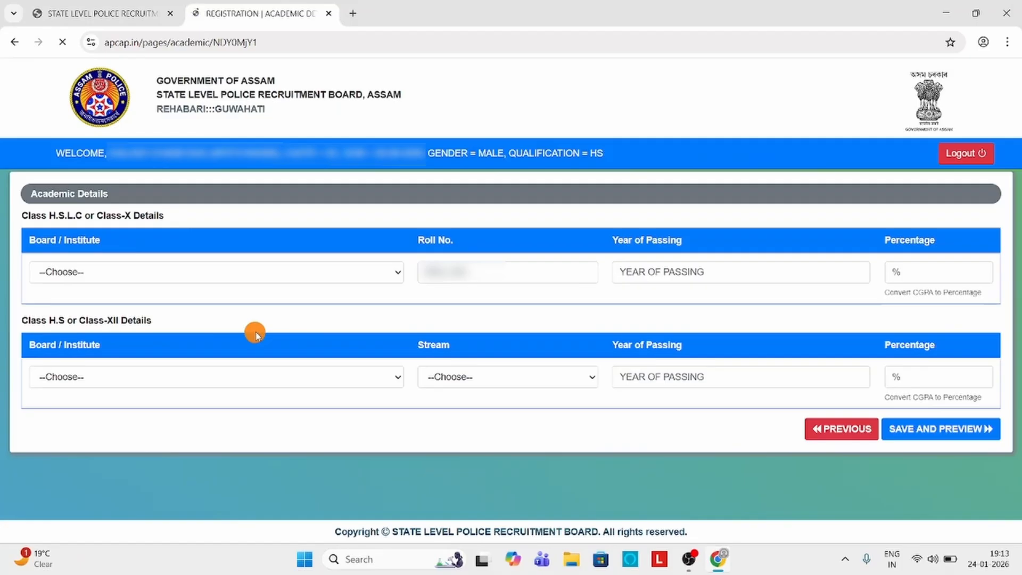
# Enter Class X details: board SEBA, passing year 2022, 75.16 percent.
pyautogui.click(387, 279)
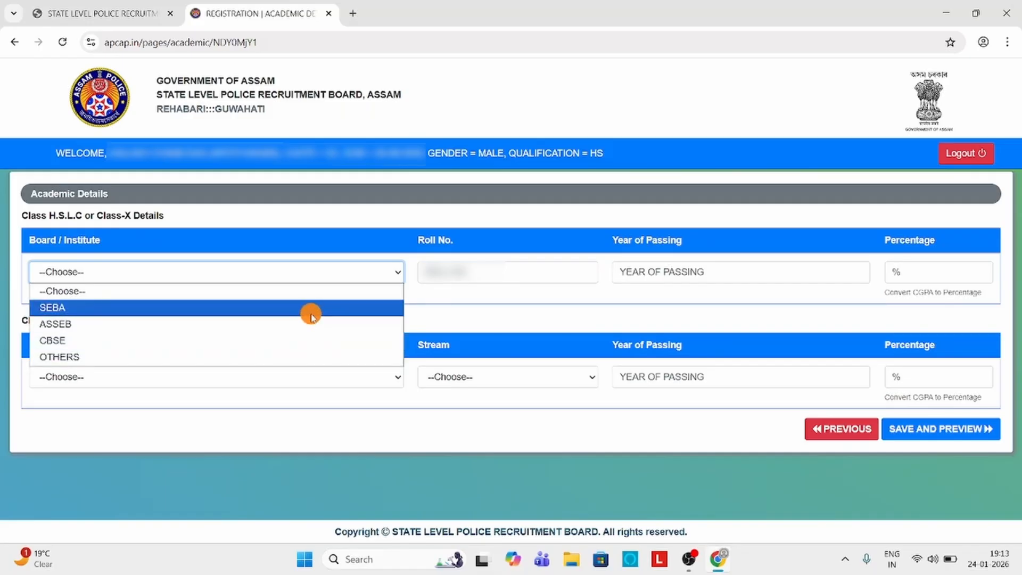
pyautogui.click(312, 308)
pyautogui.click(475, 257)
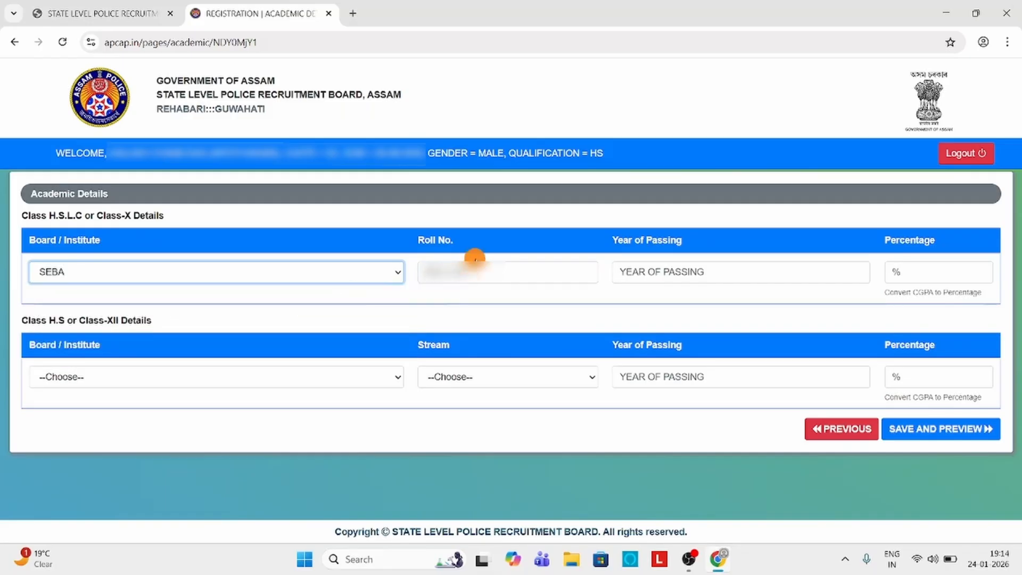
pyautogui.click(473, 266)
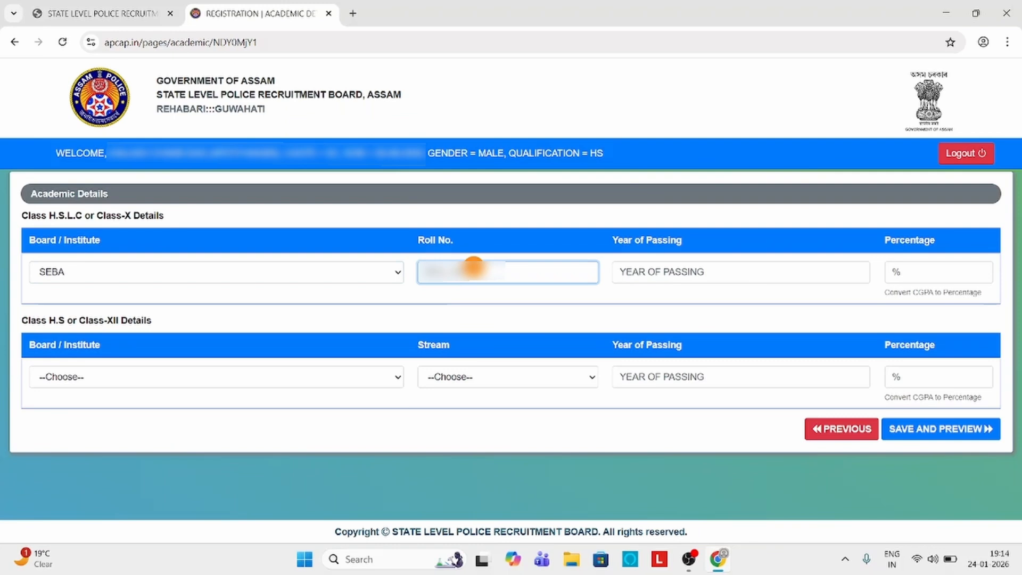
pyautogui.click(658, 272)
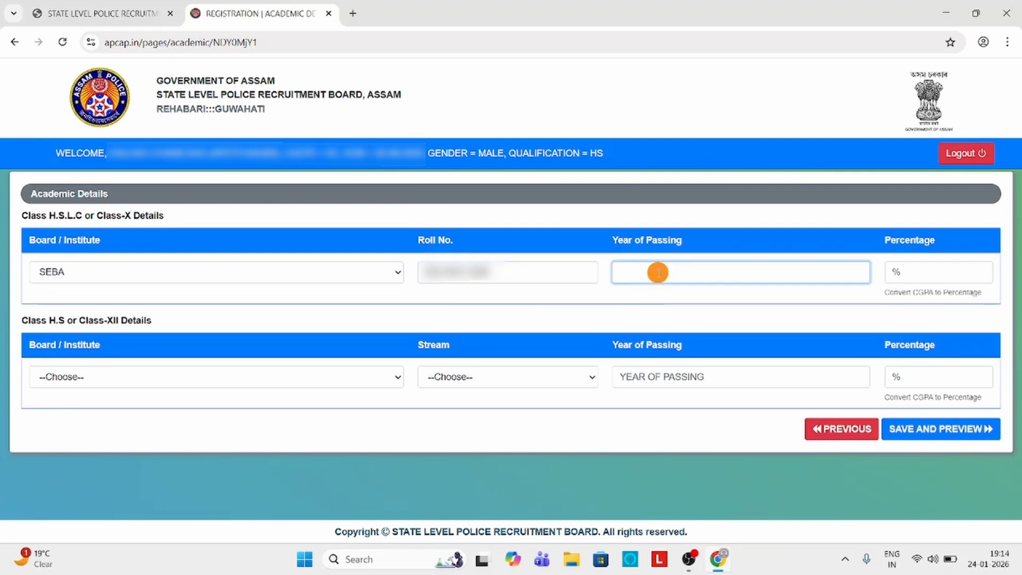
pyautogui.write('2022')
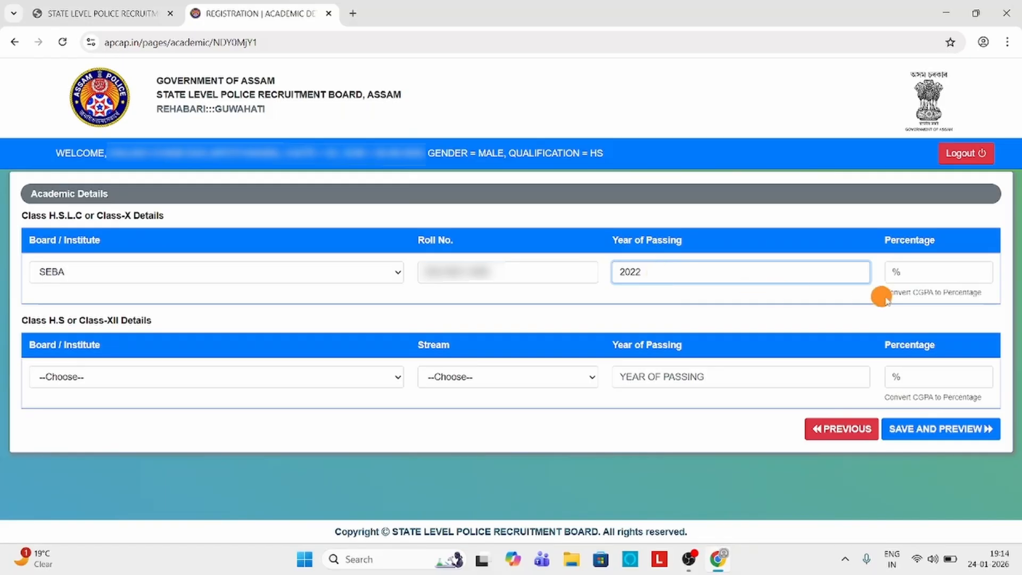
pyautogui.click(911, 266)
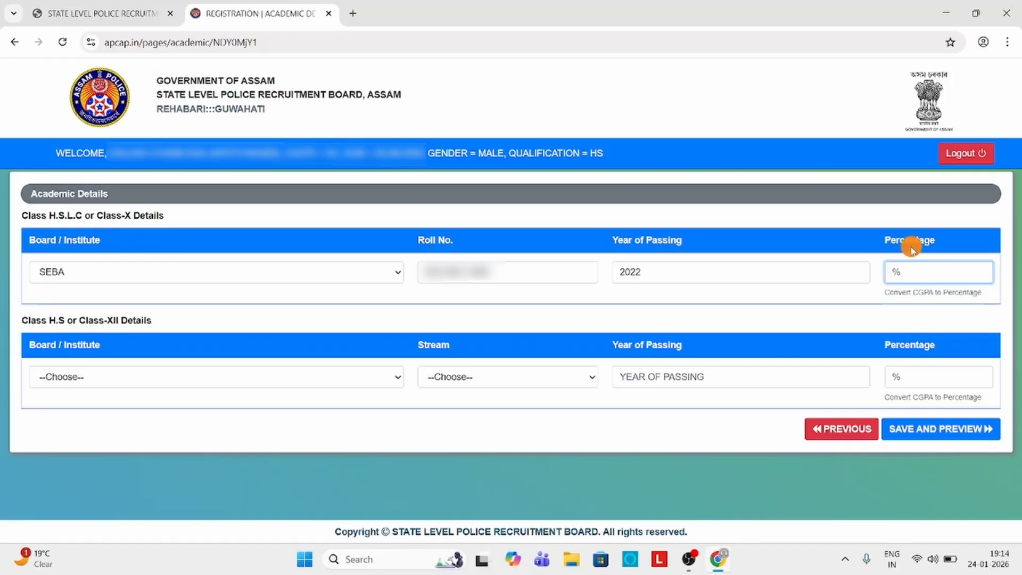
pyautogui.write('75.16')
# Enter Class XII details: AHSEC, Science, 2024, 64.6 percent, and save the academic details.
pyautogui.click(296, 377)
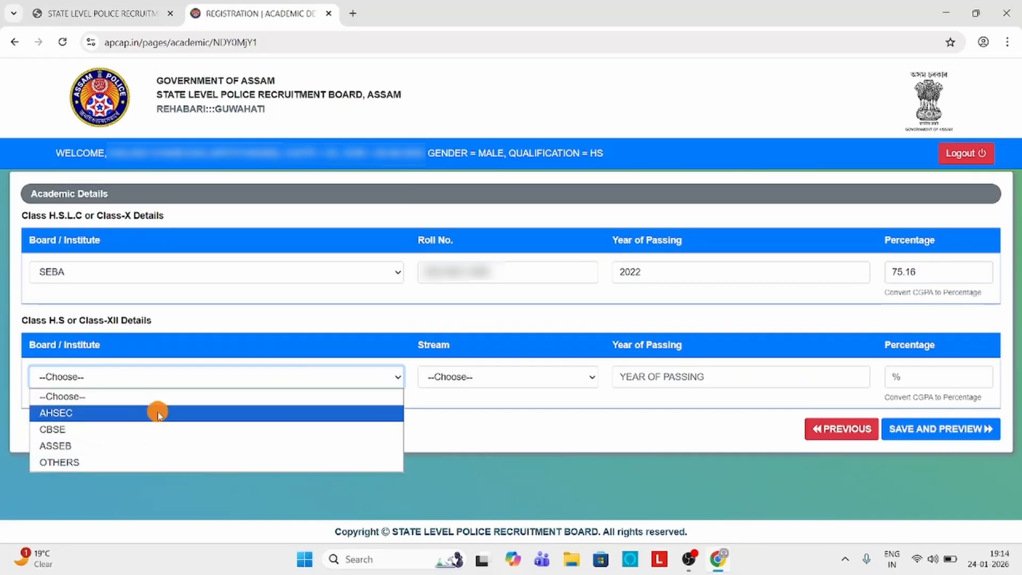
pyautogui.click(210, 414)
pyautogui.click(478, 379)
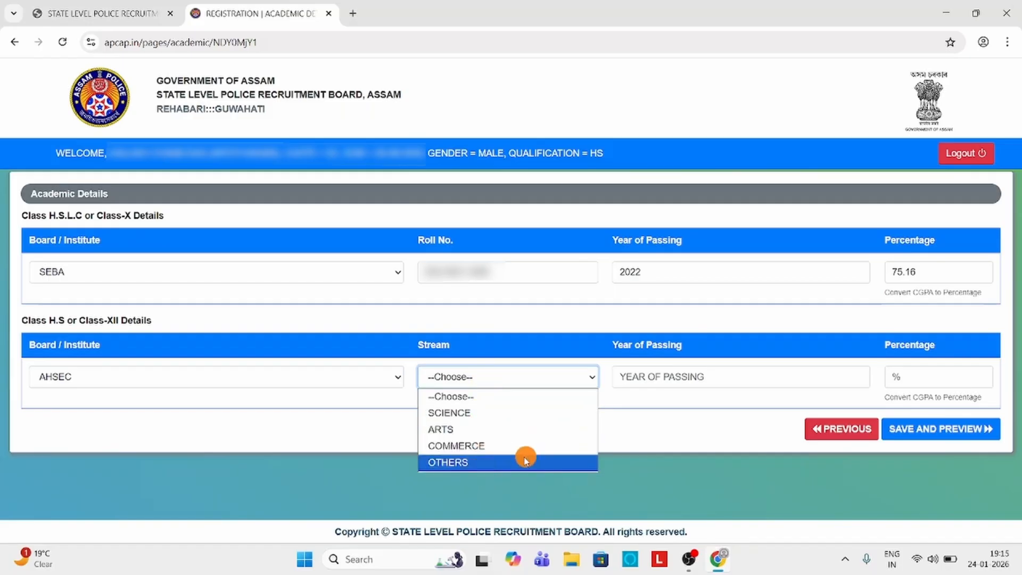
pyautogui.click(452, 412)
pyautogui.click(668, 377)
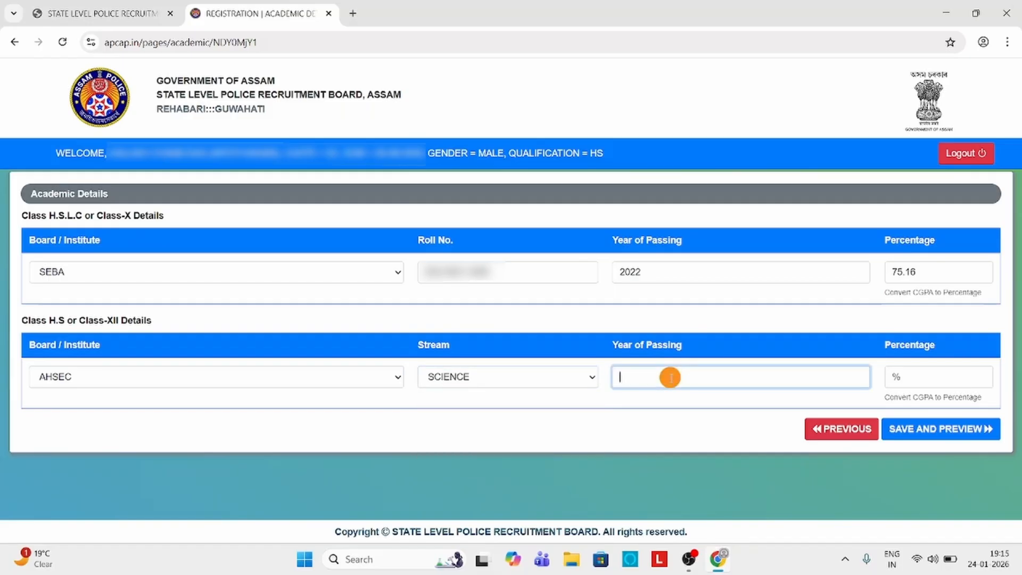
pyautogui.write('2024')
pyautogui.click(936, 377)
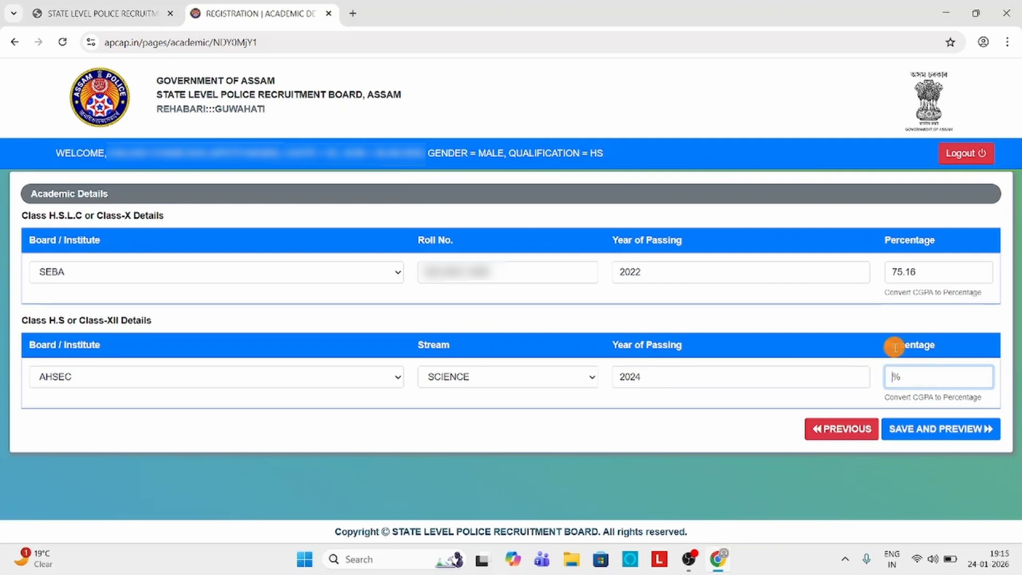
pyautogui.write('64.6')
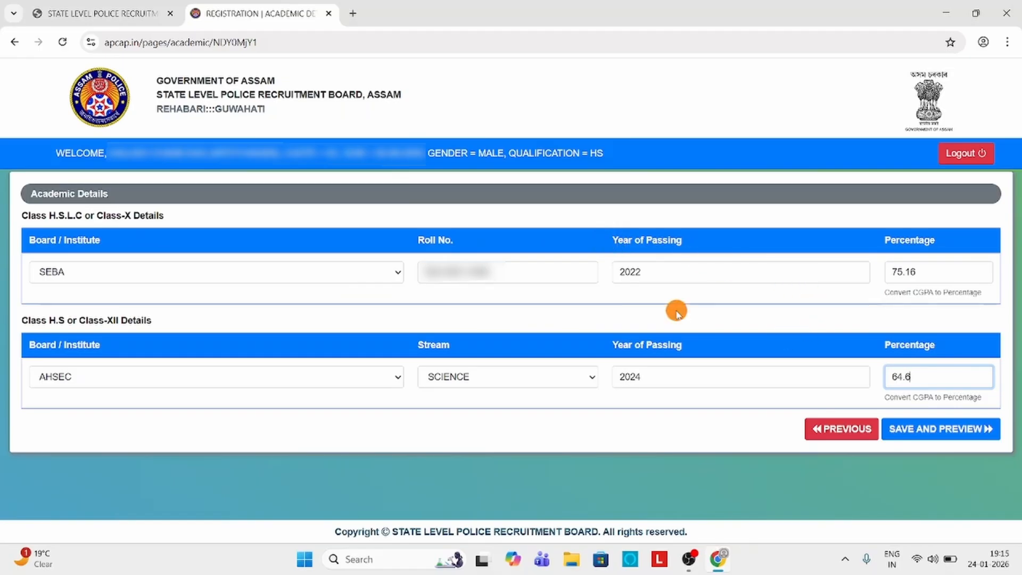
pyautogui.click(955, 430)
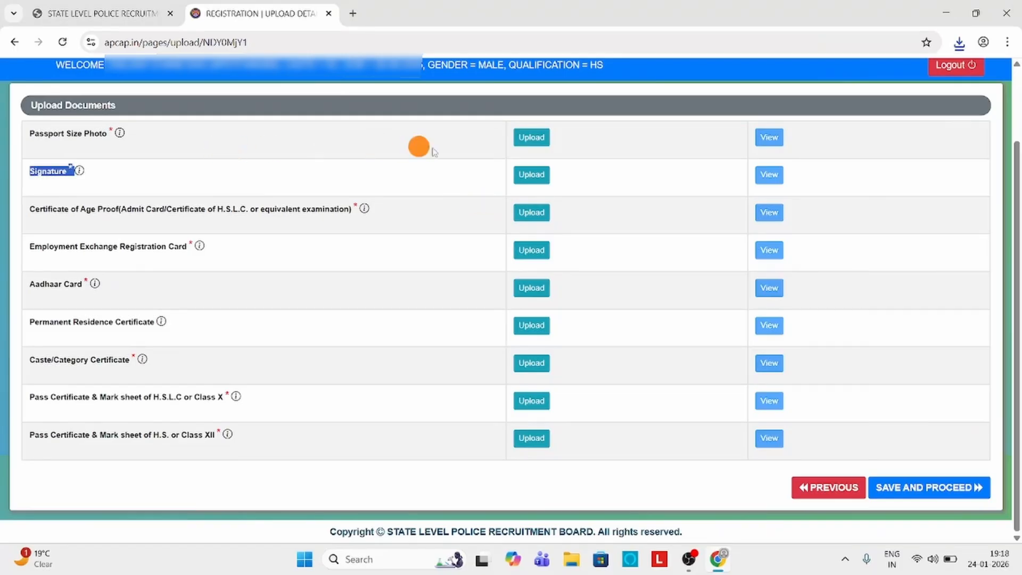
pyautogui.click(530, 138)
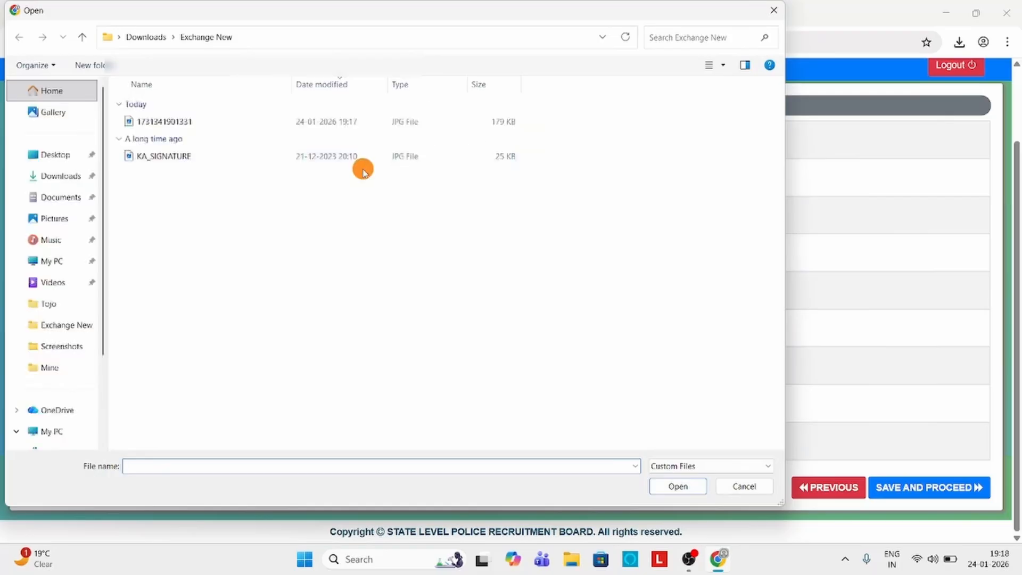
pyautogui.click(299, 122)
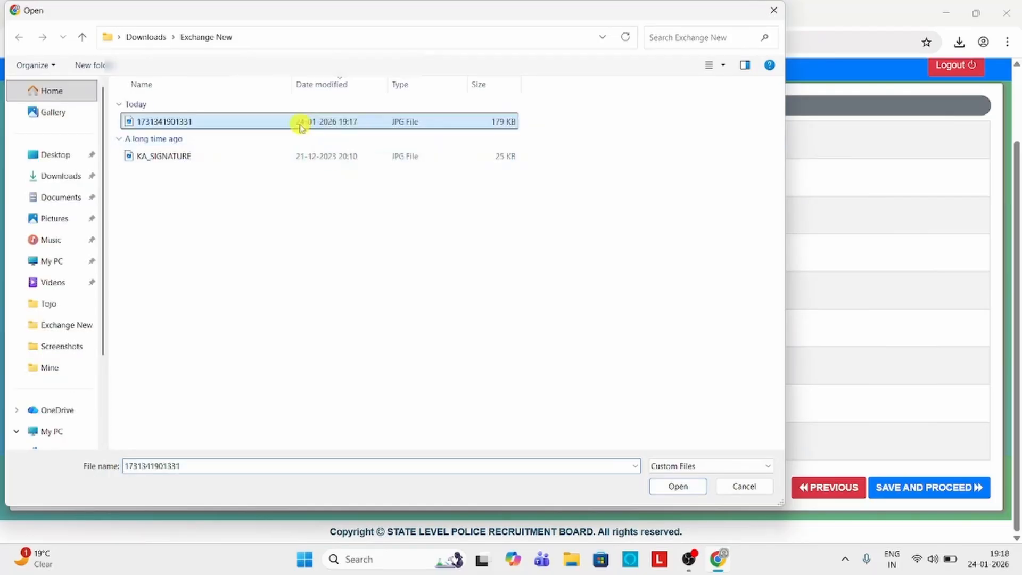
pyautogui.click(671, 486)
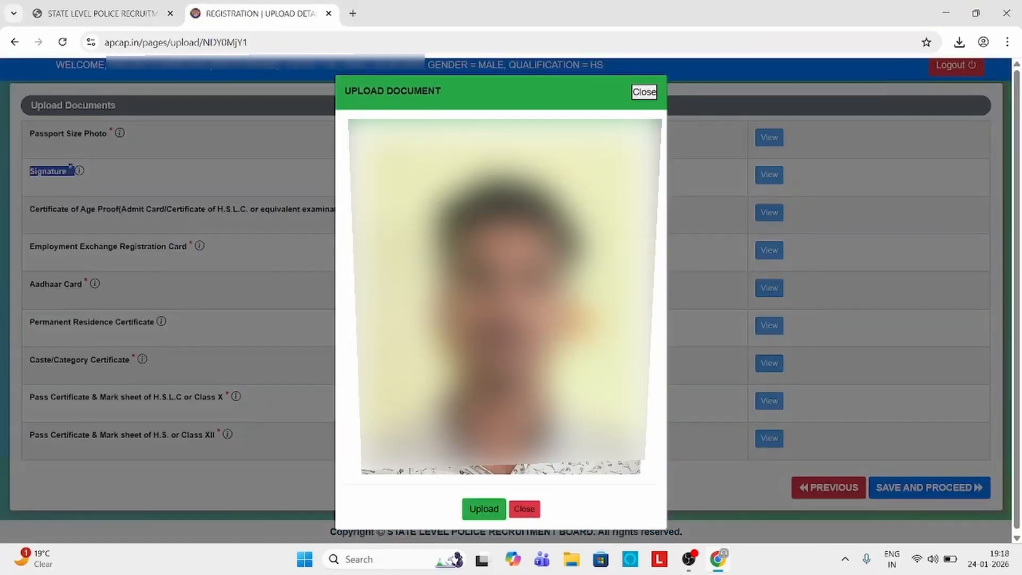
pyautogui.click(478, 510)
# Upload the signature from the KA_SIGNATURE file.
pyautogui.click(528, 174)
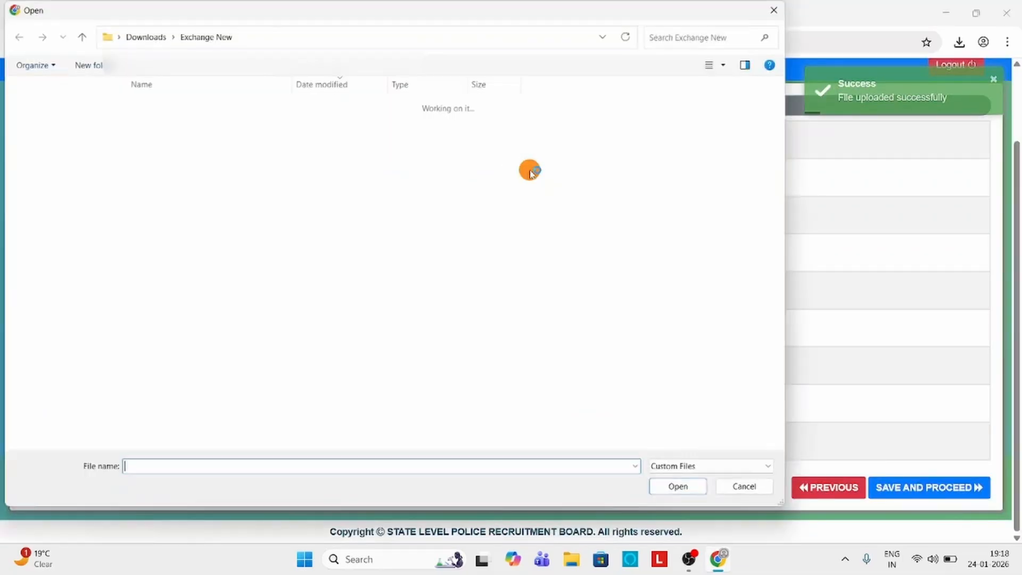
pyautogui.click(250, 154)
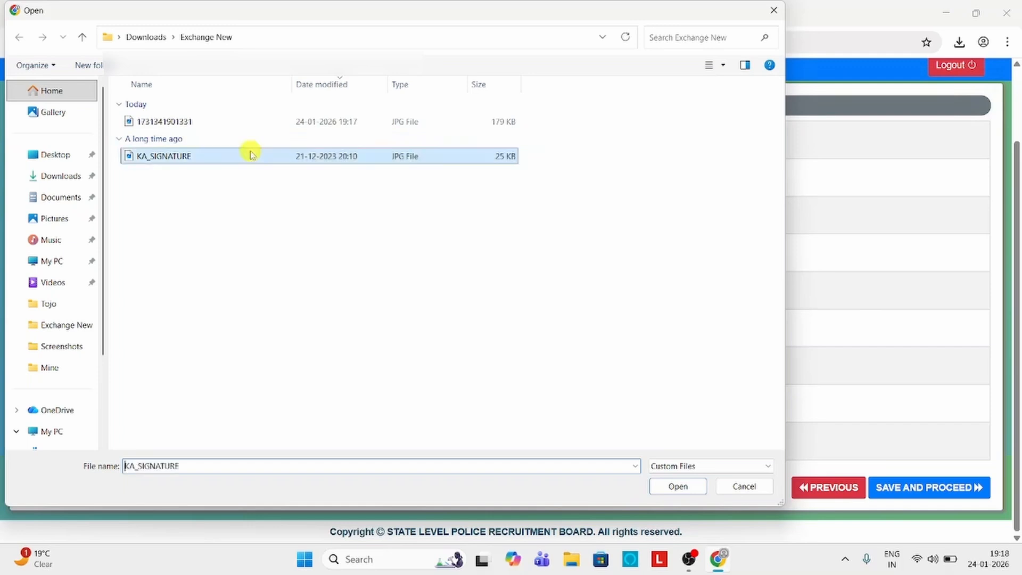
pyautogui.click(654, 484)
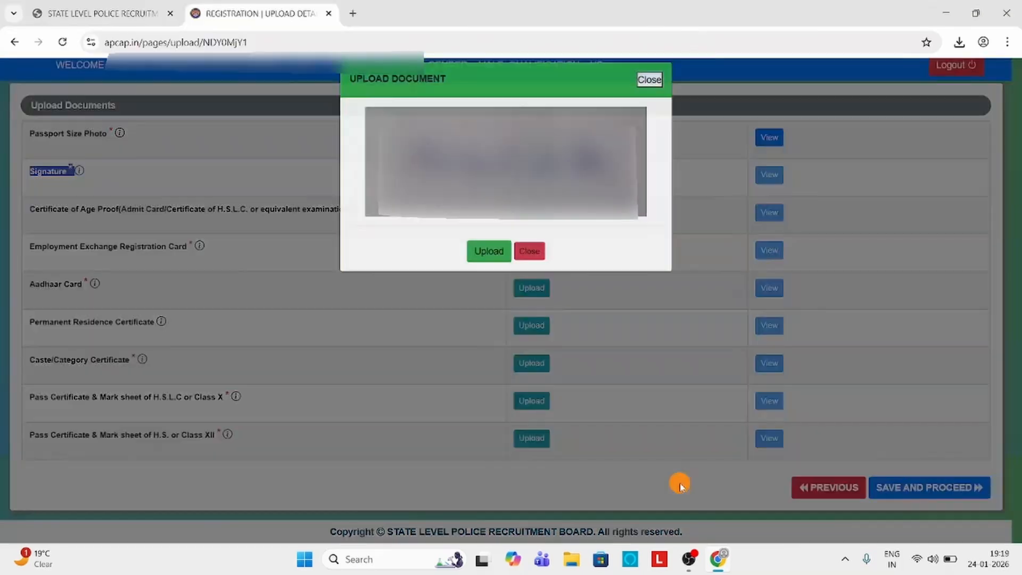
pyautogui.click(493, 264)
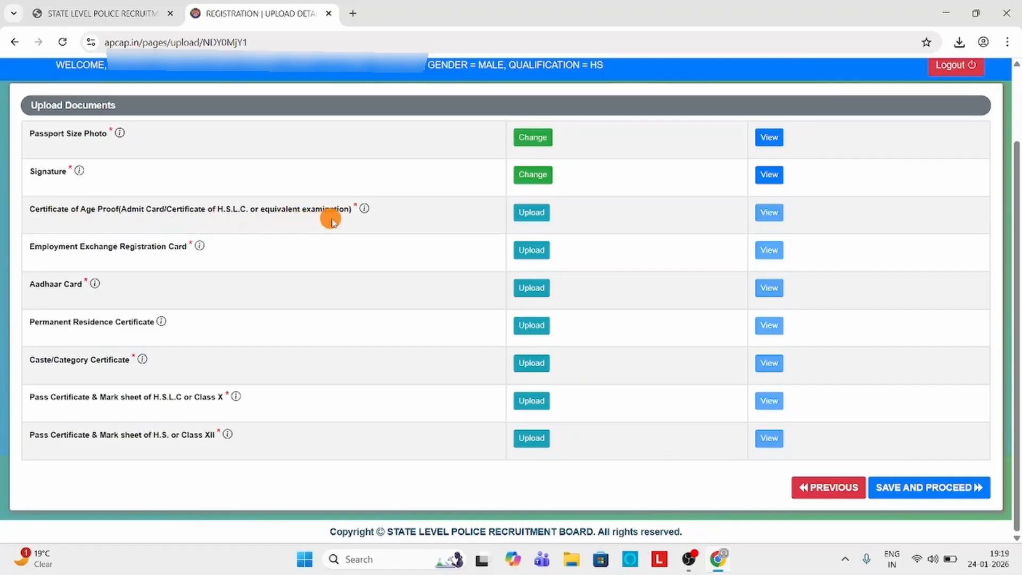
# Upload the Metric Admit file as the age proof certificate.
pyautogui.click(524, 219)
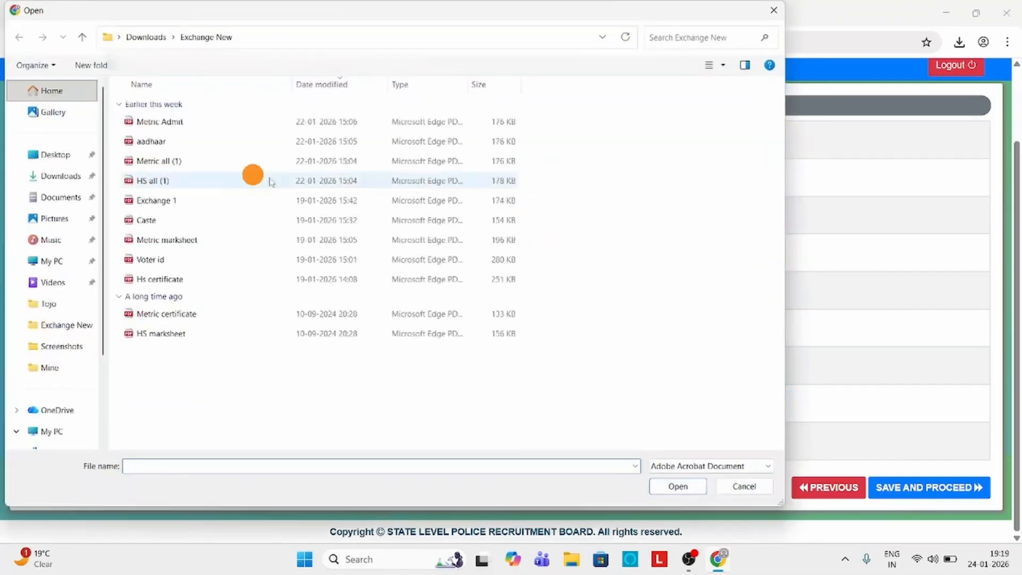
pyautogui.click(209, 122)
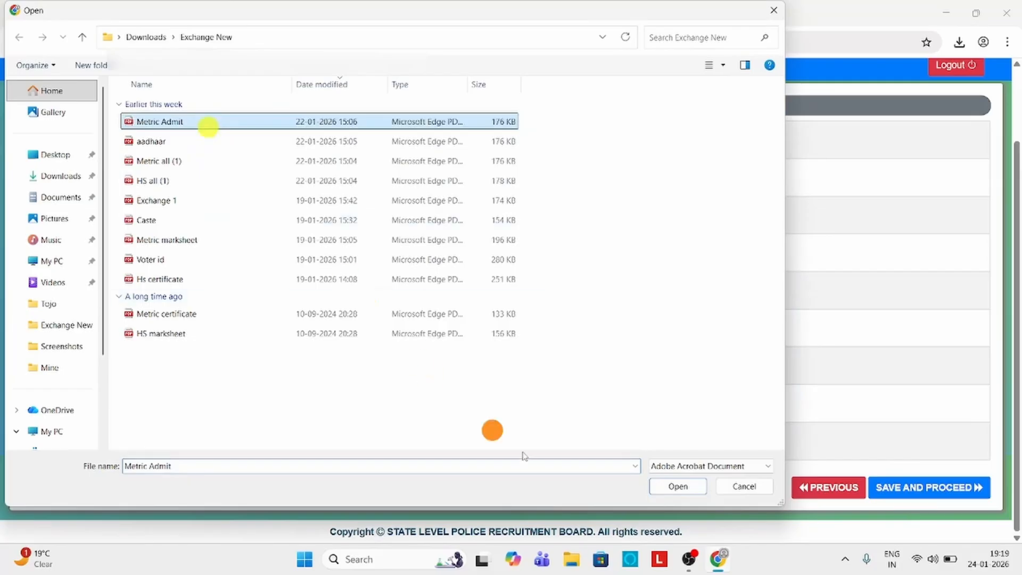
pyautogui.click(678, 486)
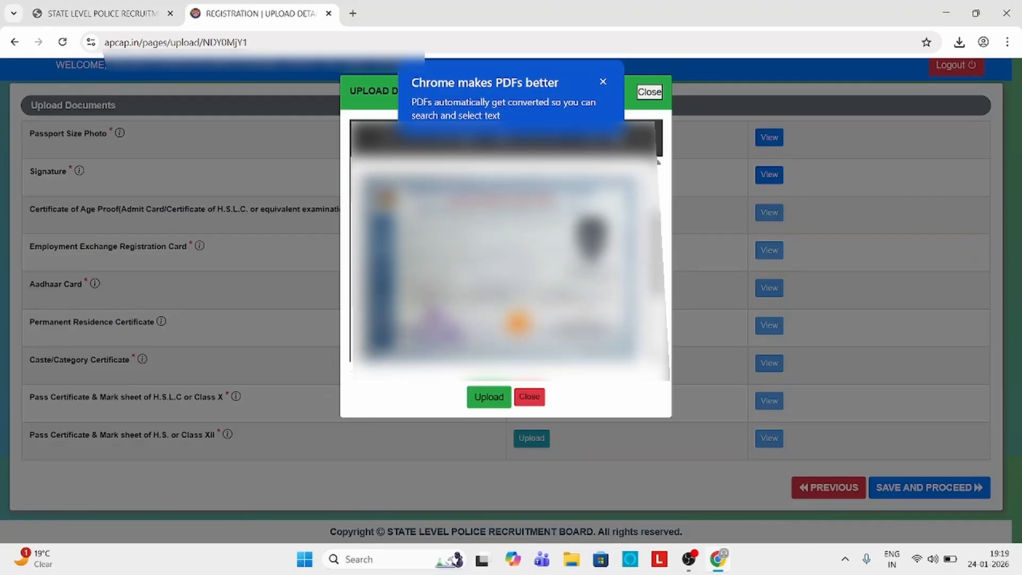
pyautogui.click(503, 398)
# Upload the Exchange 1 file as the Employment Exchange Registration Card, issued 19-01-2026.
pyautogui.click(531, 250)
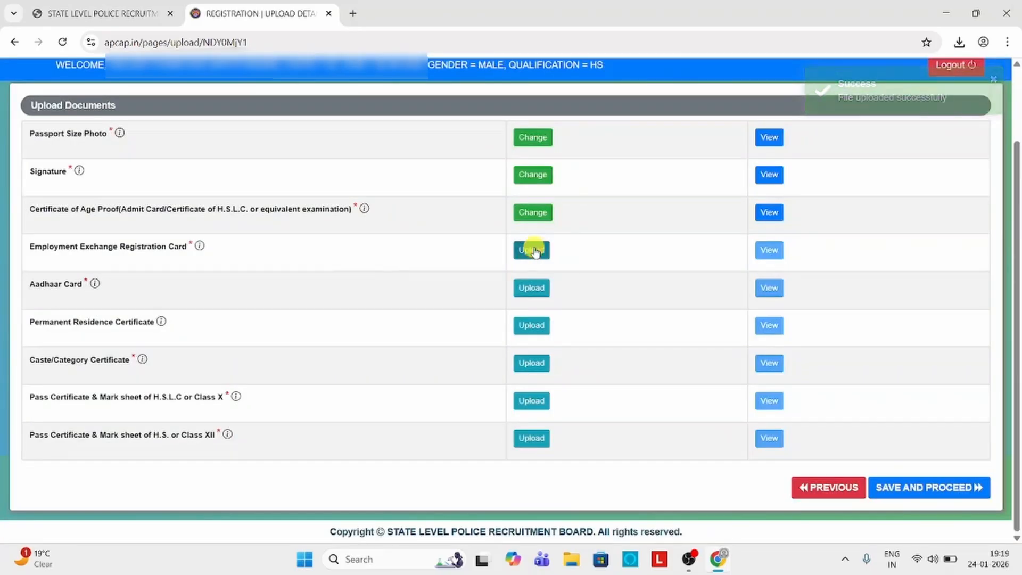
pyautogui.click(532, 250)
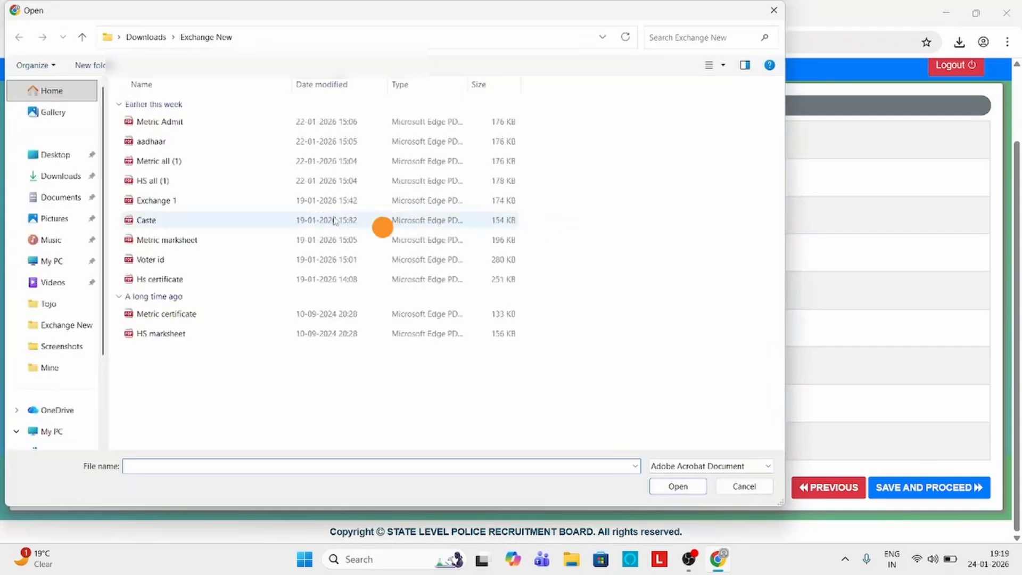
pyautogui.click(211, 198)
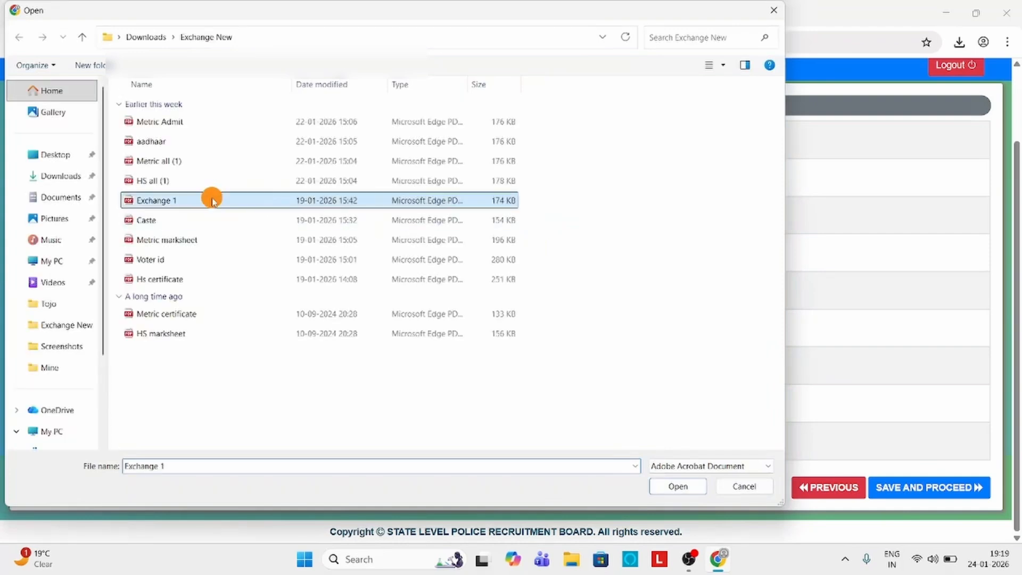
pyautogui.click(679, 486)
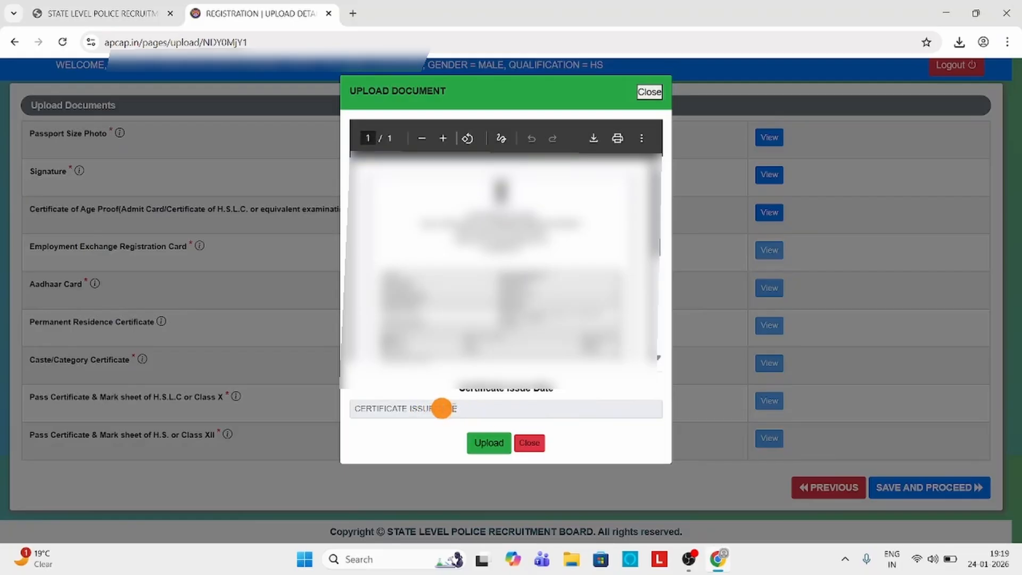
pyautogui.scroll(-2, 534, 305)
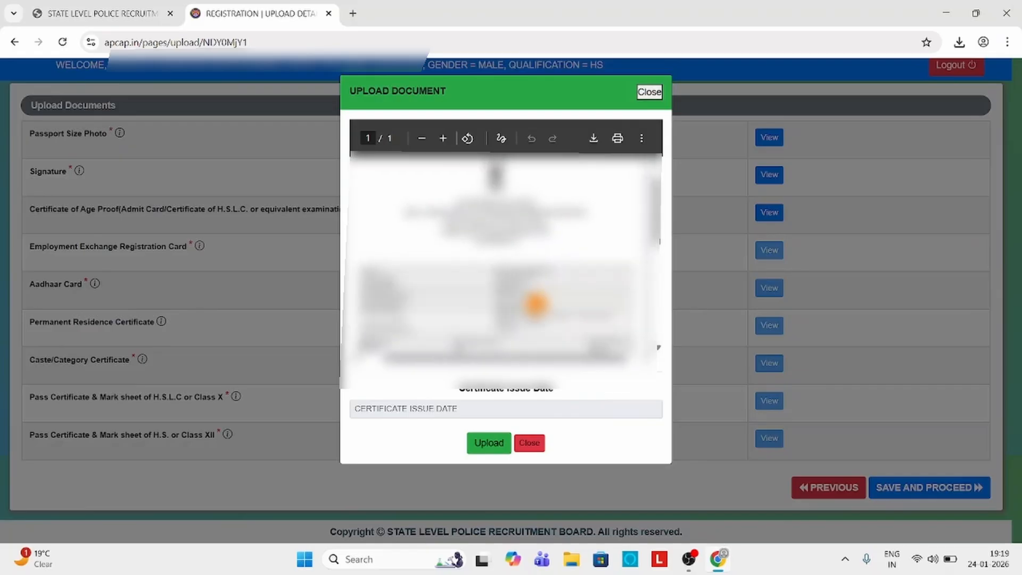
pyautogui.scroll(-2, 535, 304)
pyautogui.scroll(-2, 506, 299)
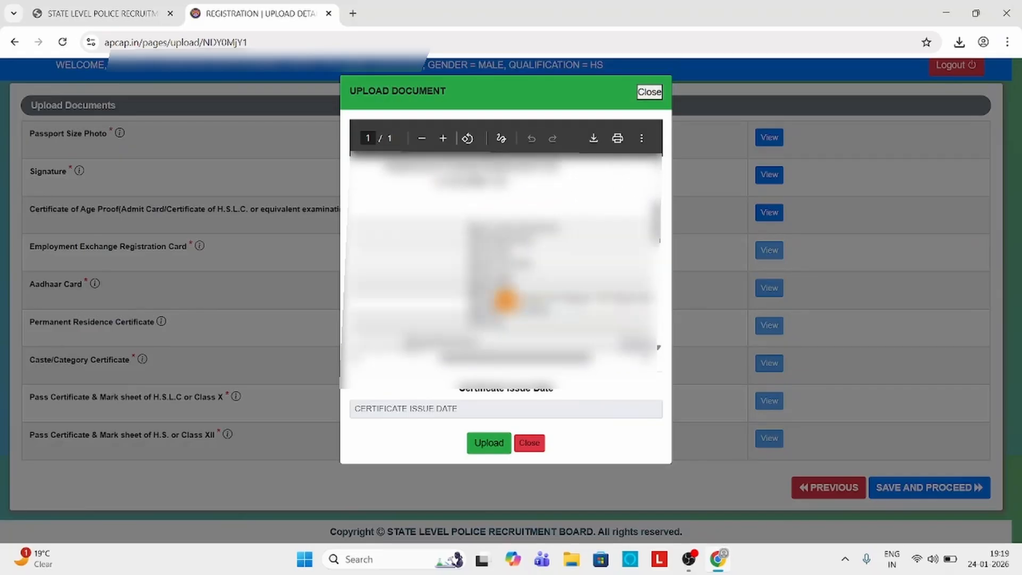
pyautogui.click(412, 408)
pyautogui.click(377, 345)
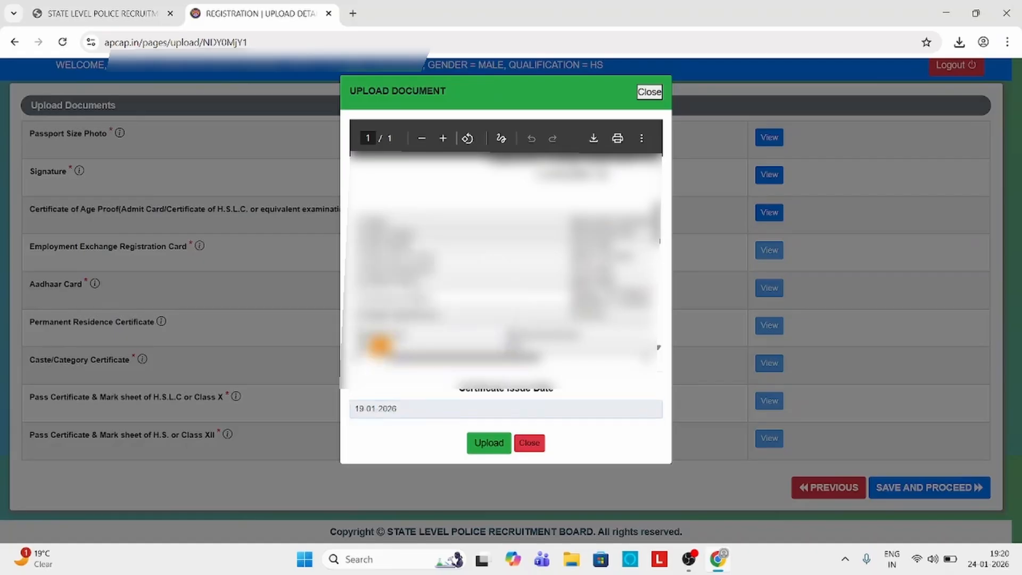
pyautogui.click(490, 444)
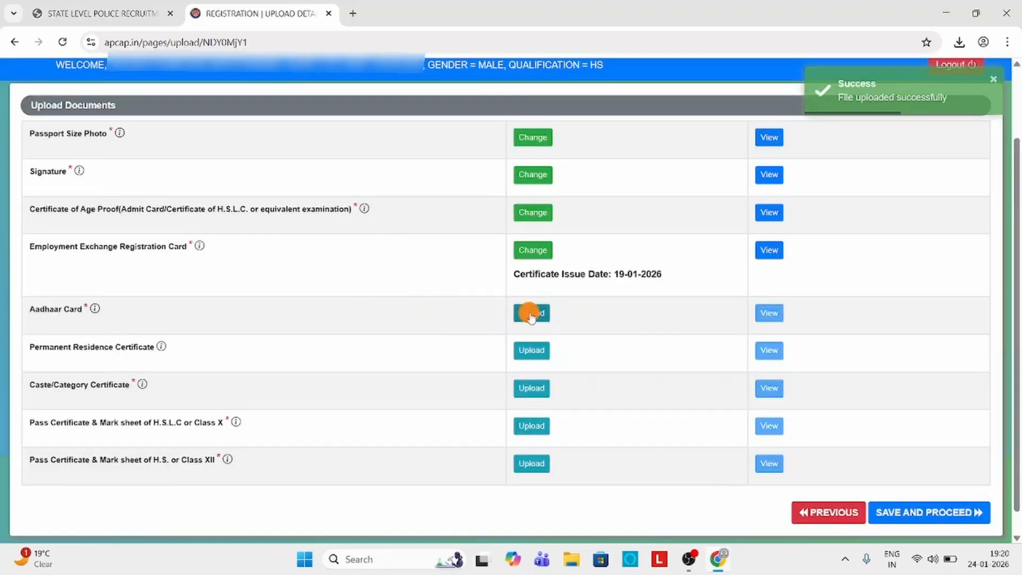
# Upload the aadhaar file as the Aadhaar Card with issue date 29-10-2016.
pyautogui.click(530, 314)
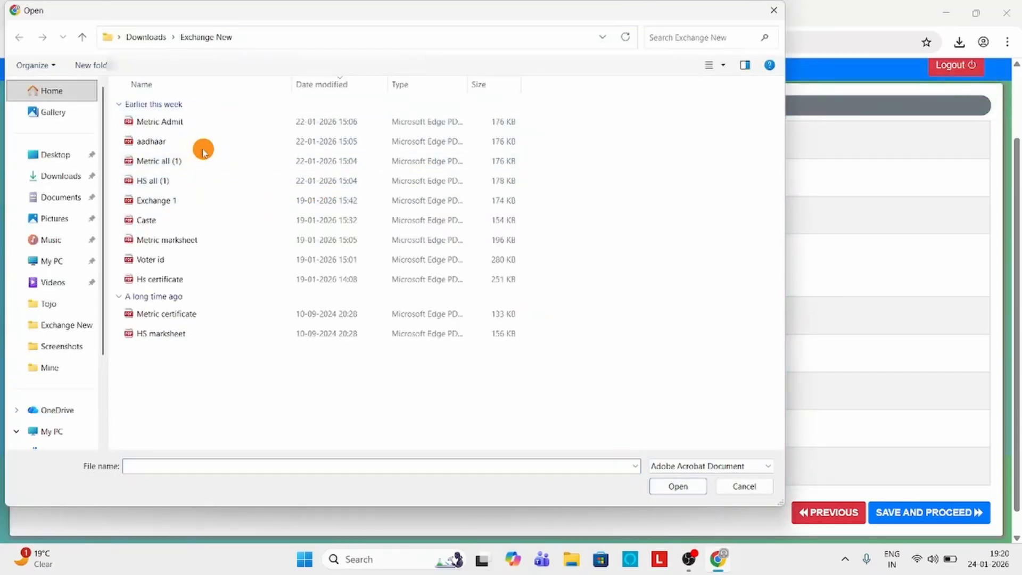
pyautogui.click(203, 144)
pyautogui.click(668, 491)
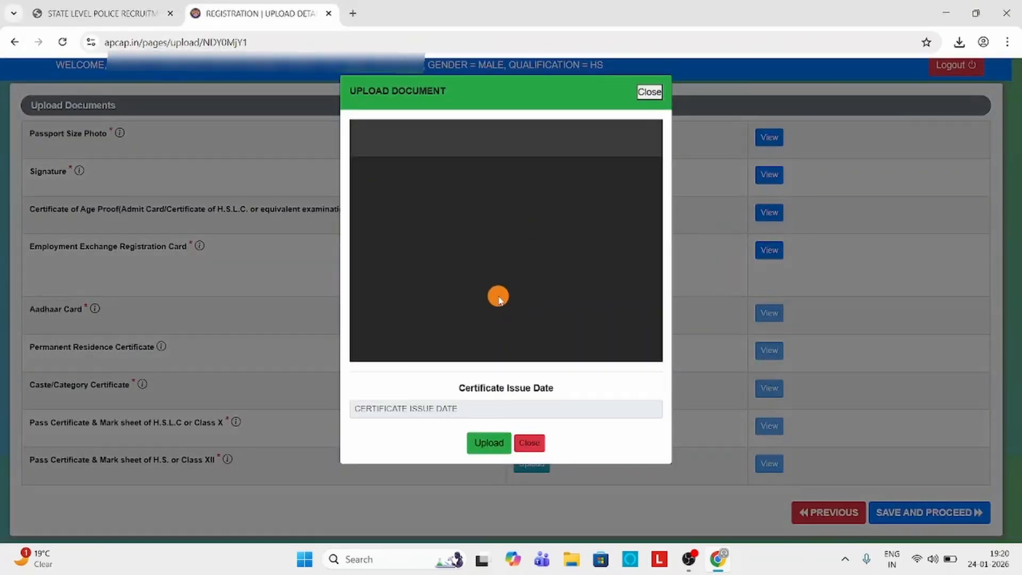
pyautogui.scroll(-5, 500, 260)
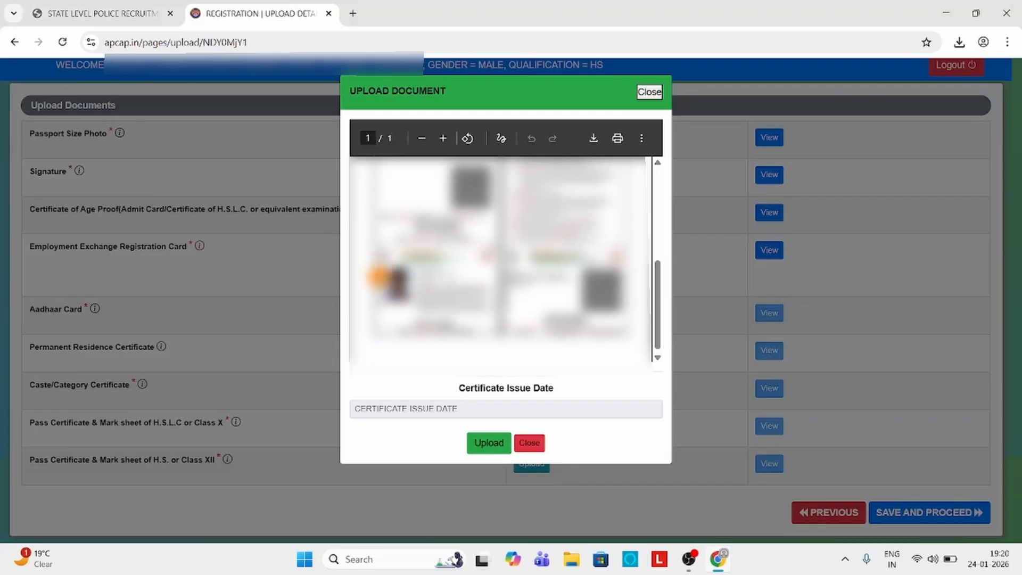
pyautogui.scroll(5, 379, 277)
pyautogui.scroll(3, 379, 277)
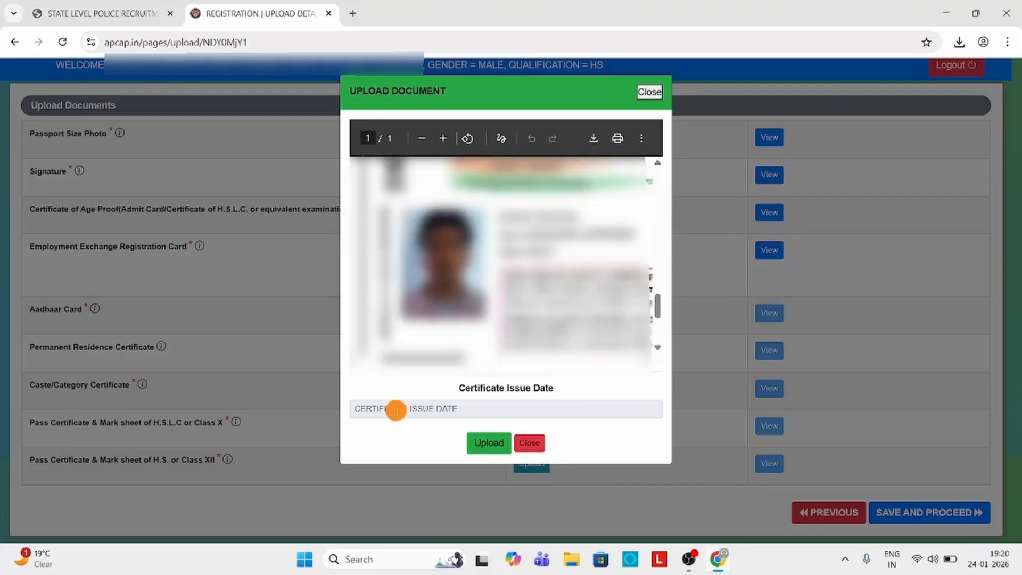
pyautogui.click(394, 410)
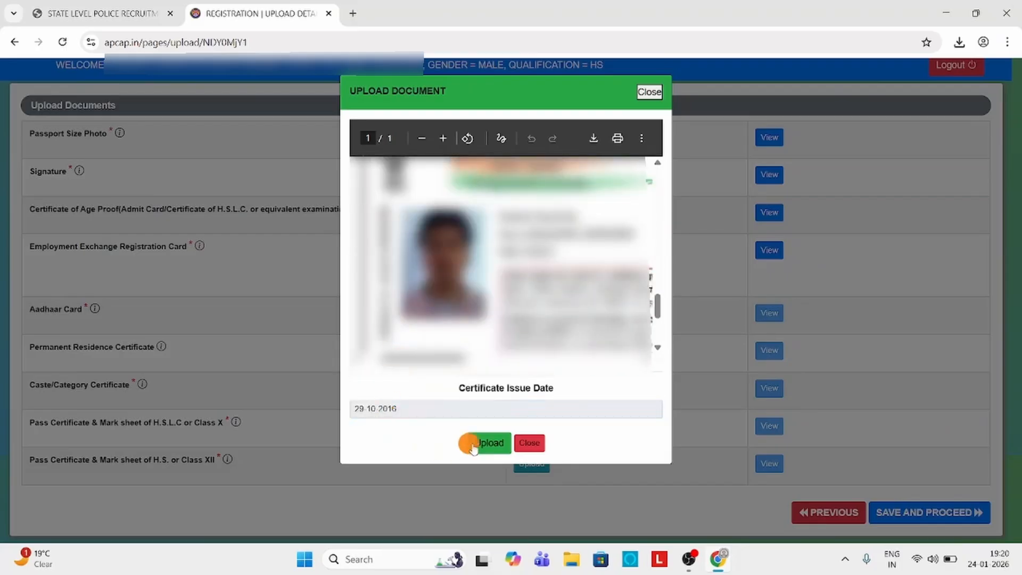
pyautogui.click(485, 449)
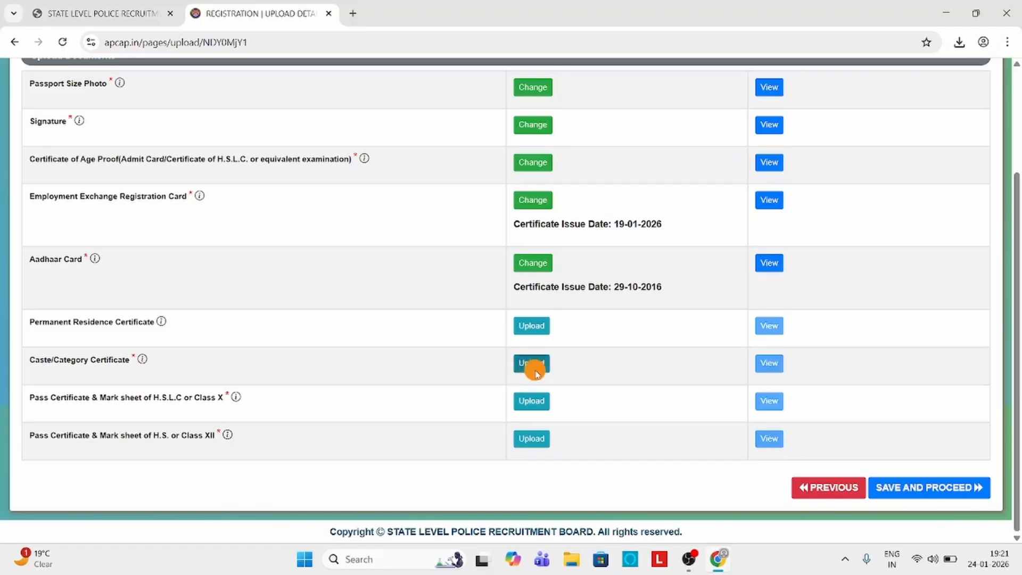
# Upload the Caste PDF for the Caste/Category Certificate, issue date 11-05-2022.
pyautogui.click(534, 371)
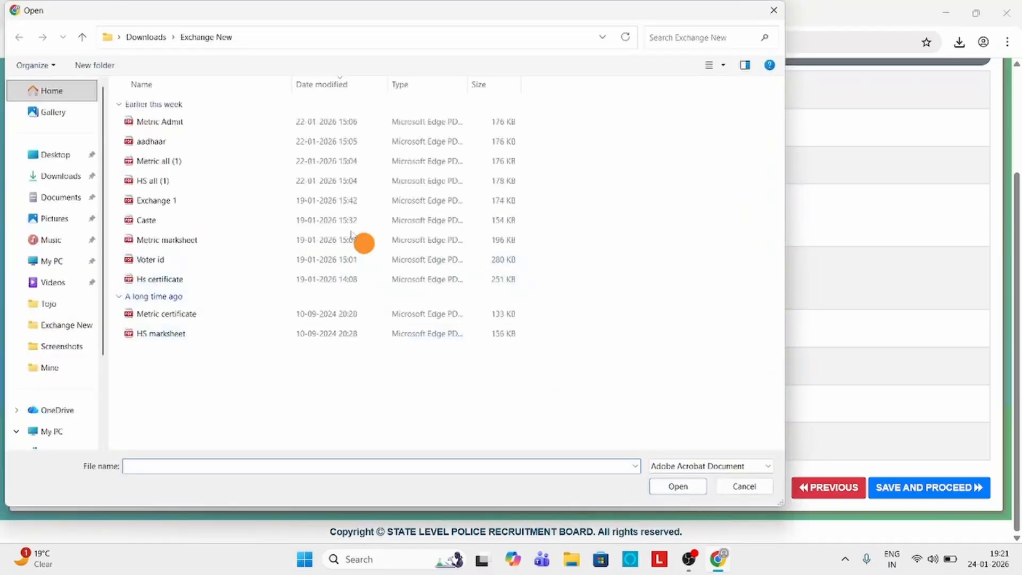
pyautogui.click(272, 218)
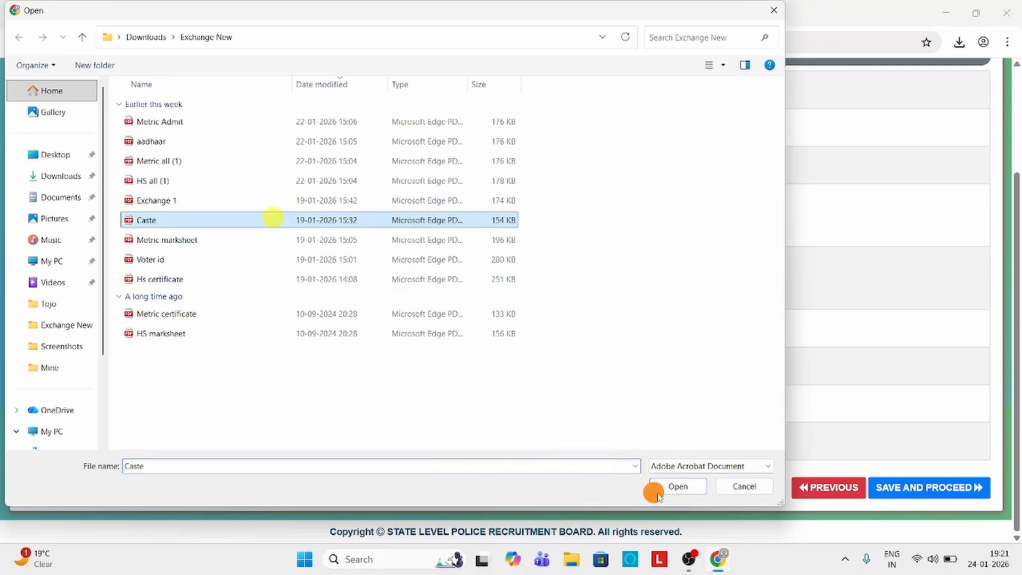
pyautogui.click(676, 486)
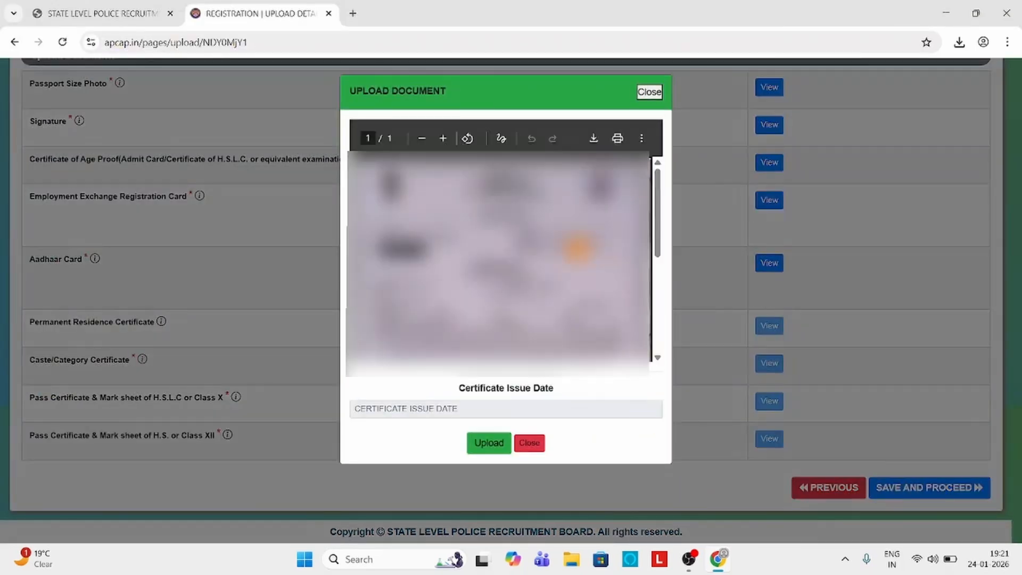
pyautogui.scroll(-1, 581, 238)
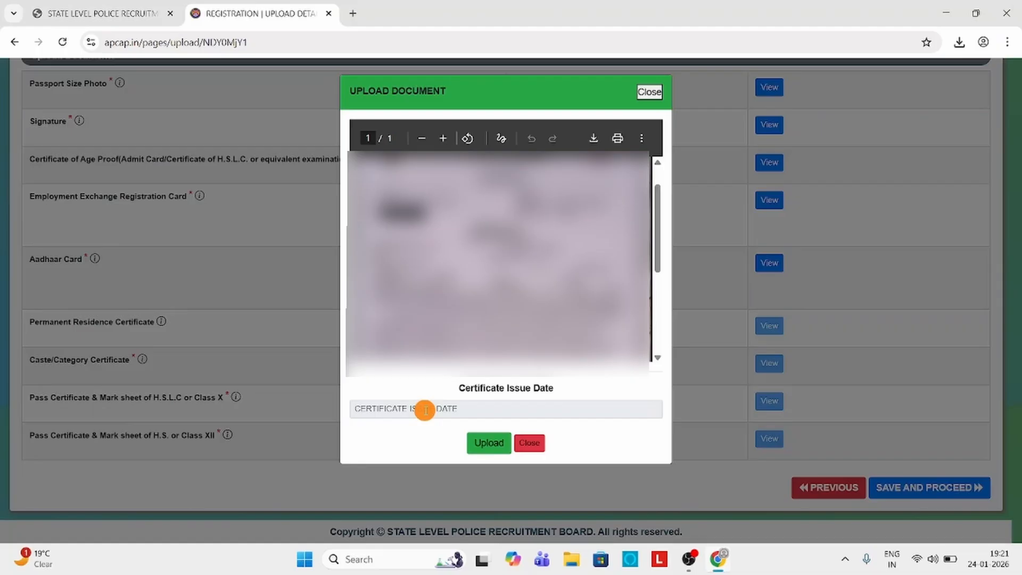
pyautogui.click(425, 410)
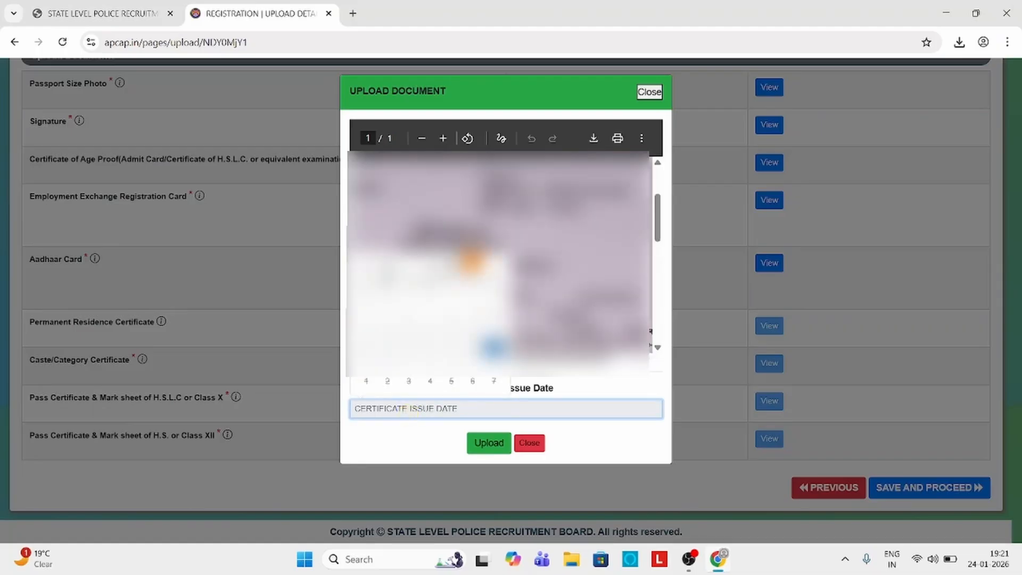
pyautogui.click(425, 333)
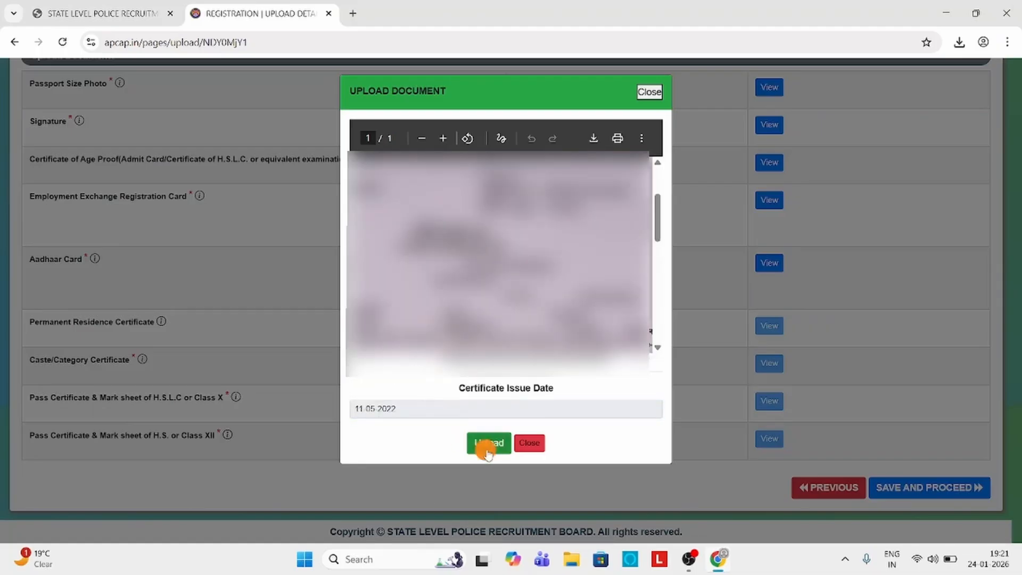
pyautogui.click(489, 448)
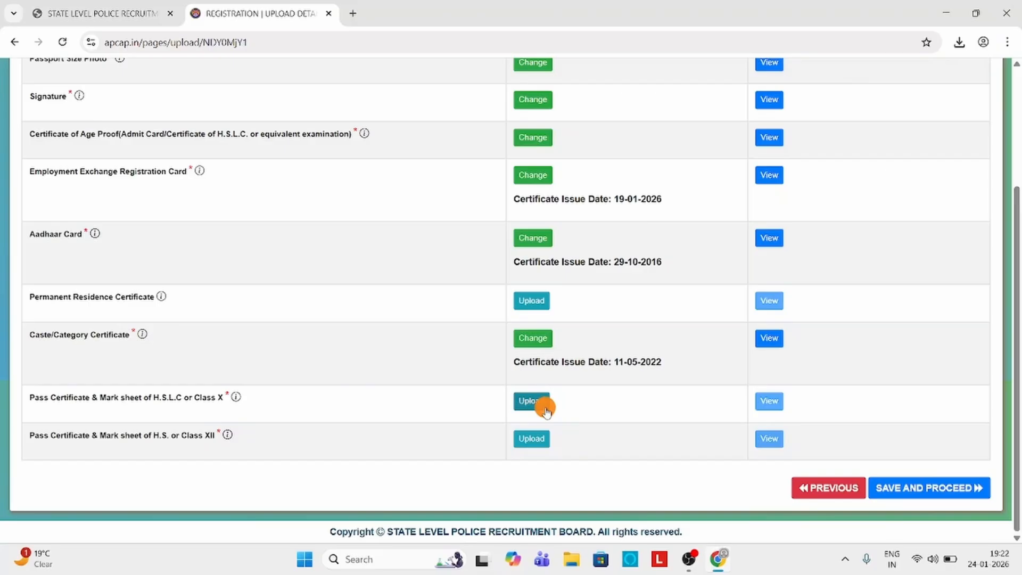
# Upload Metric all (1) as the Class X certificate and mark sheet, dated 07-06-2022.
pyautogui.click(533, 402)
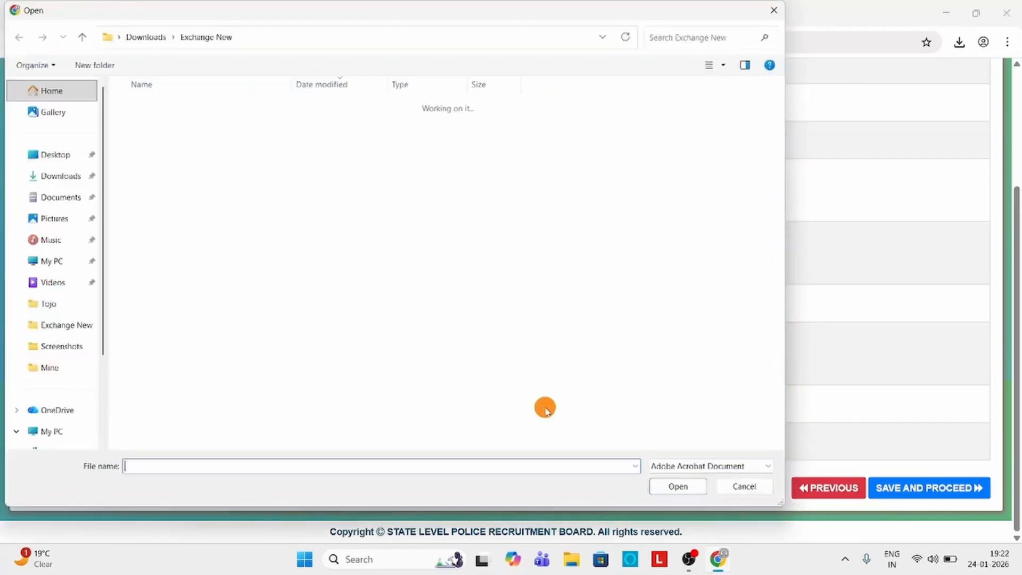
pyautogui.click(259, 166)
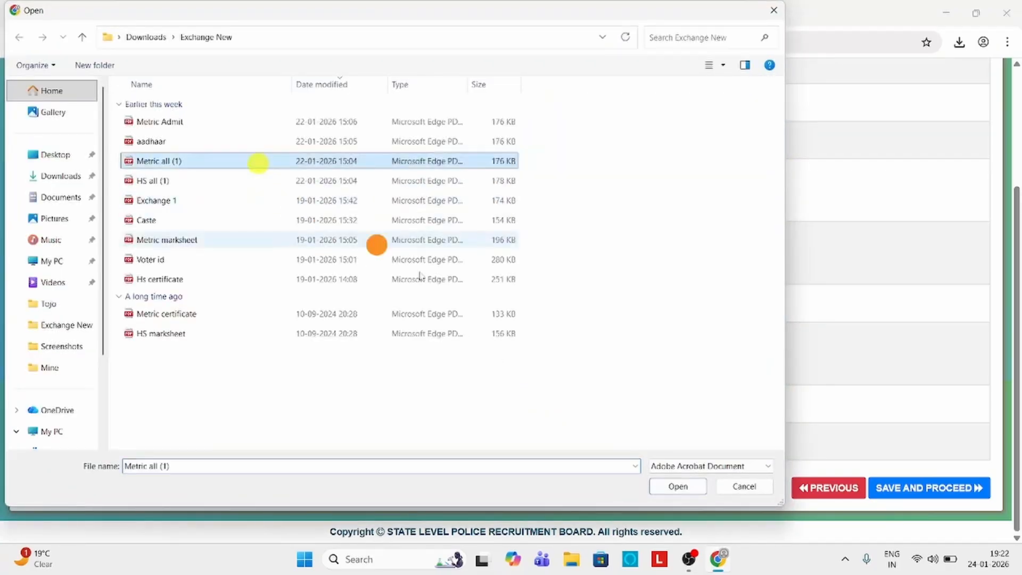
pyautogui.click(666, 485)
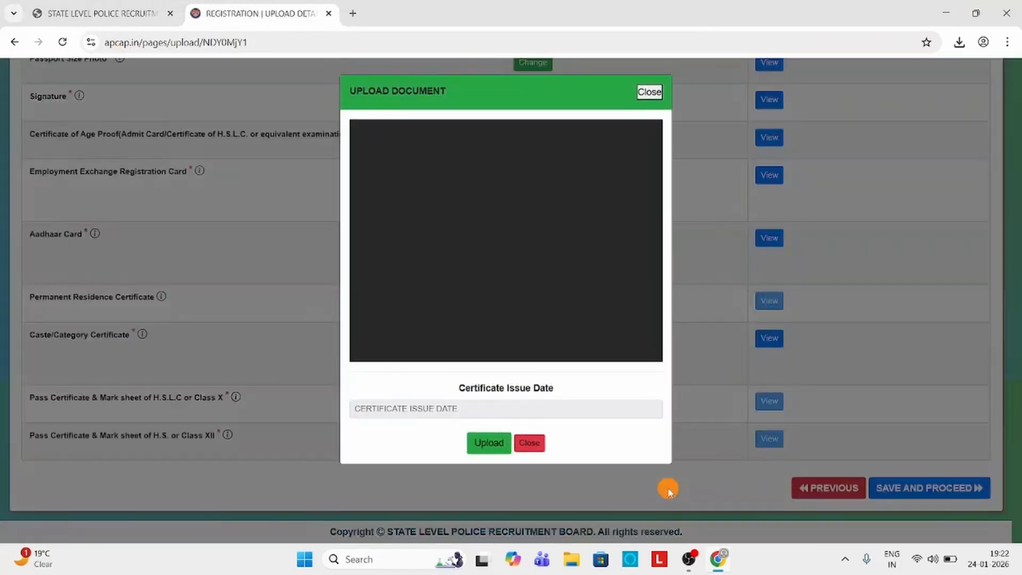
pyautogui.scroll(-3, 500, 261)
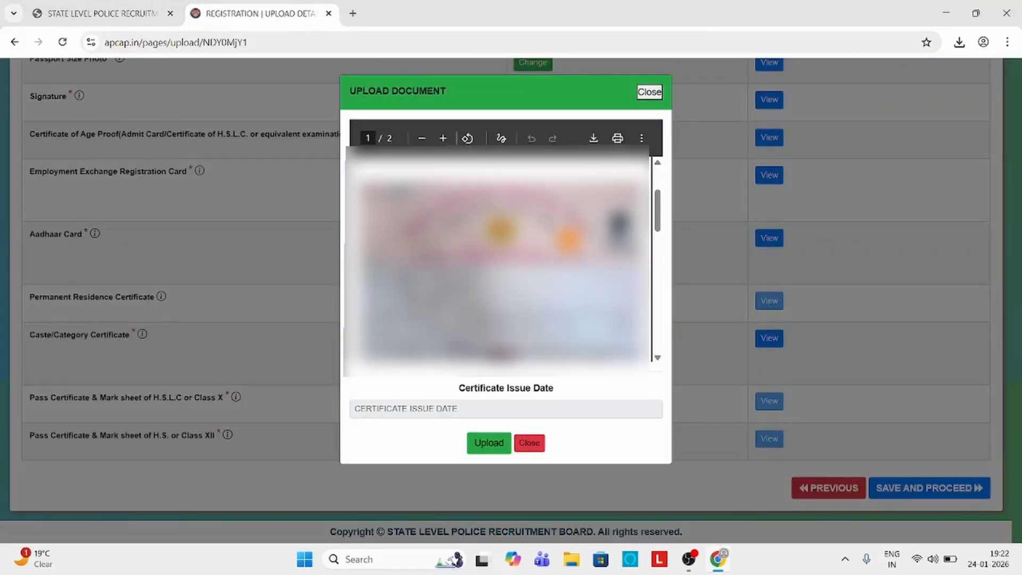
pyautogui.scroll(-5, 500, 261)
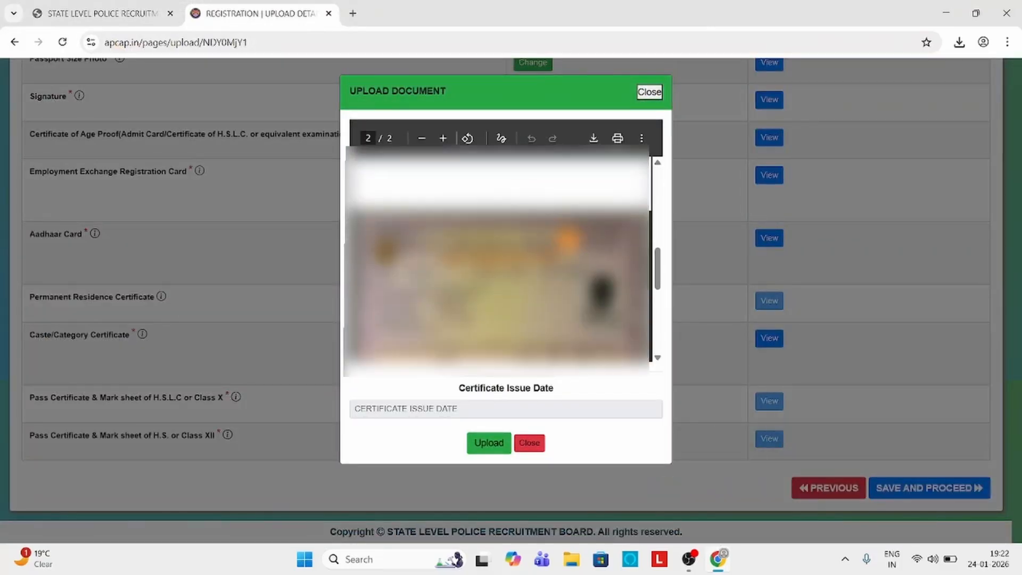
pyautogui.scroll(2, 500, 260)
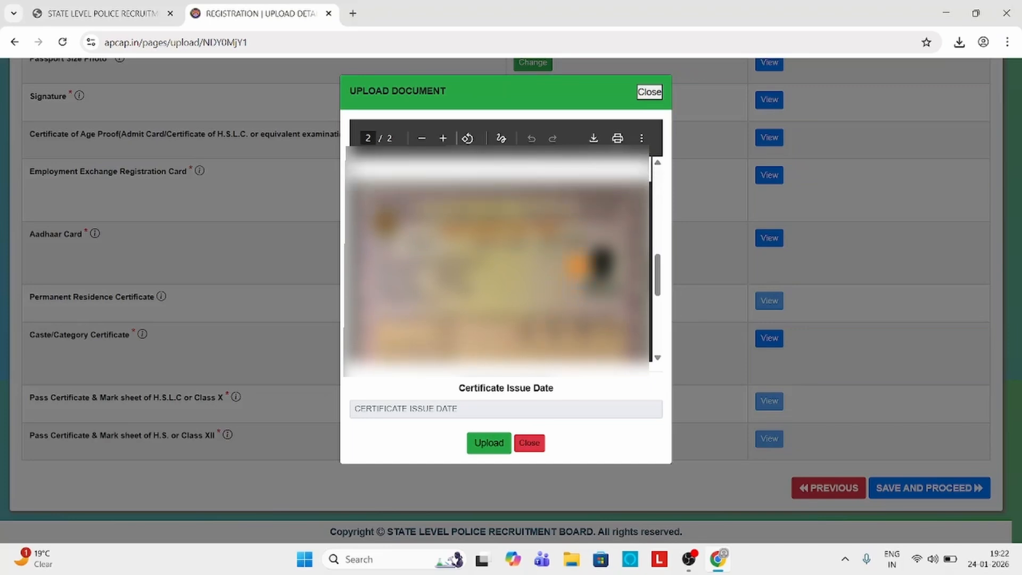
pyautogui.scroll(4, 583, 246)
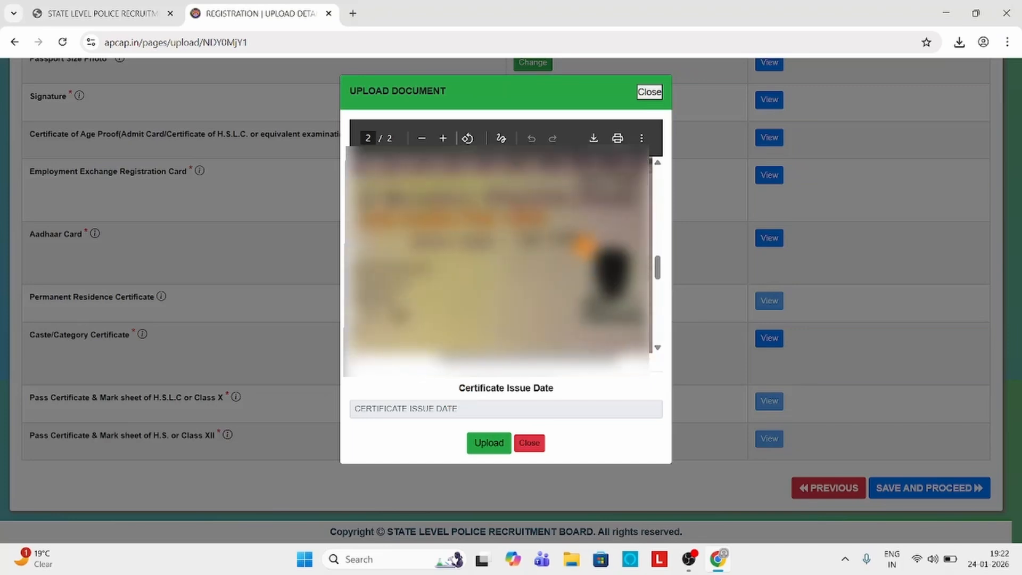
pyautogui.click(417, 408)
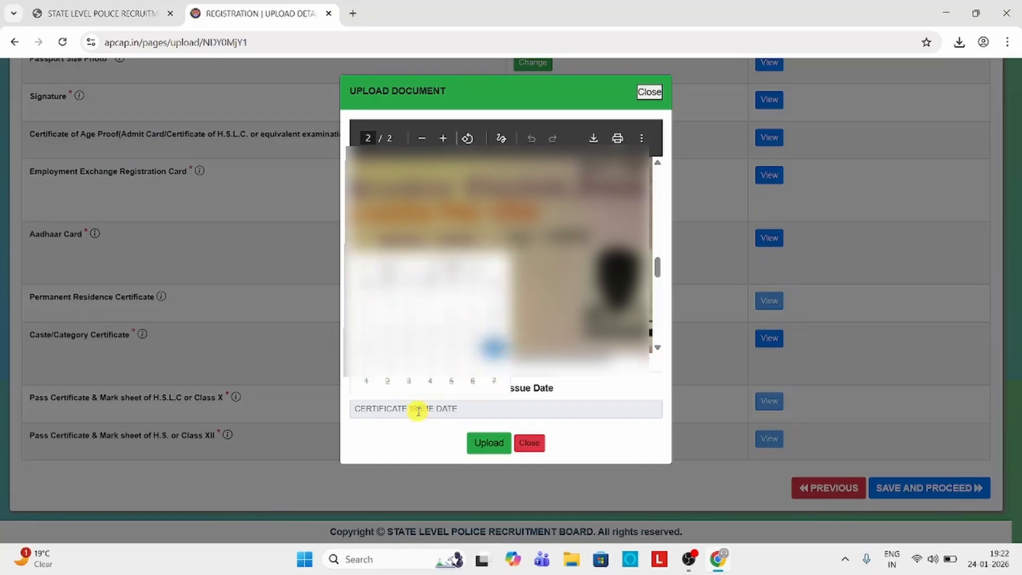
pyautogui.click(463, 269)
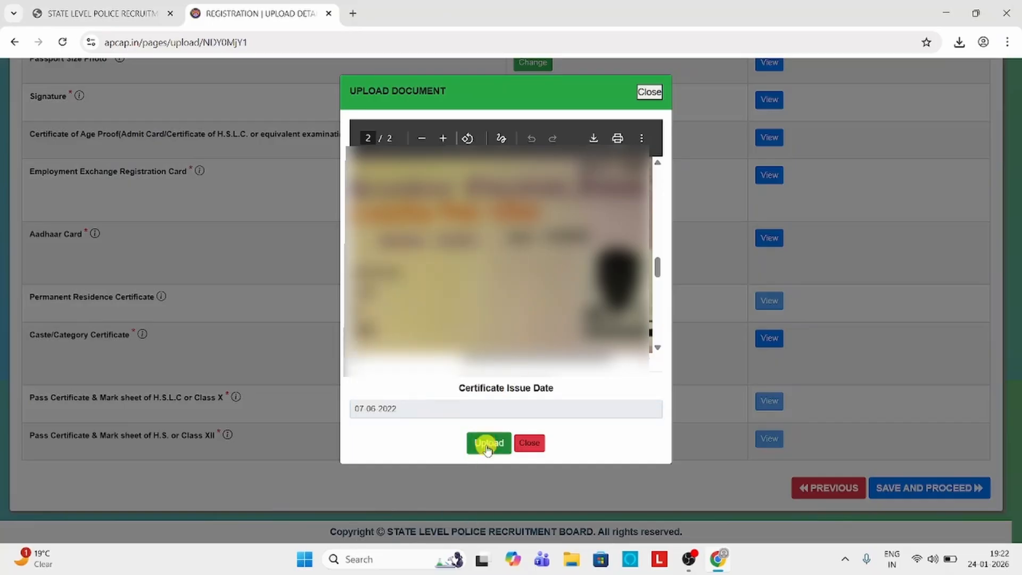
pyautogui.click(487, 444)
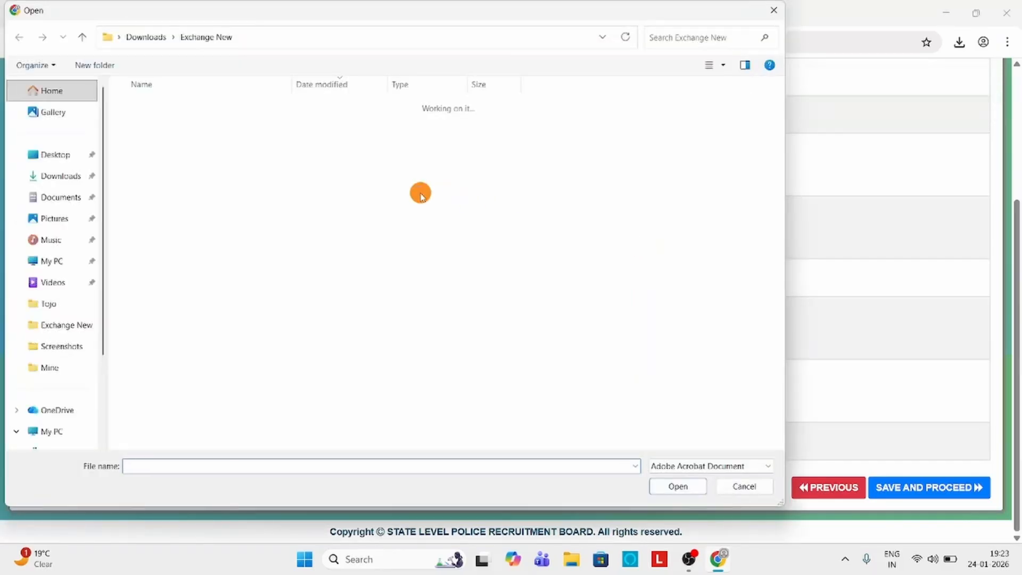
# Upload HS all (1) as the Class XII certificate and mark sheet, dated 09-05-2024.
pyautogui.click(259, 180)
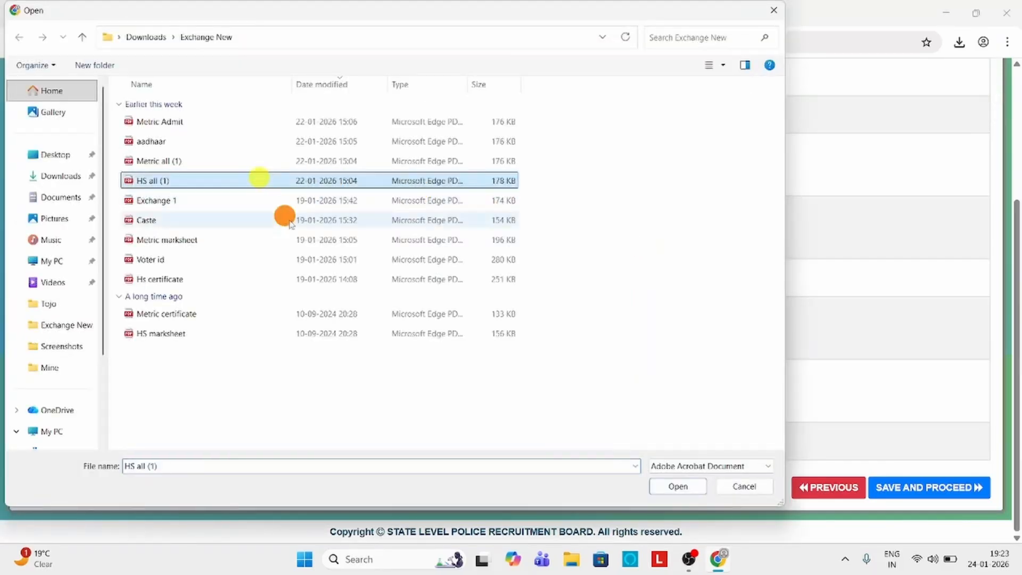
pyautogui.click(685, 485)
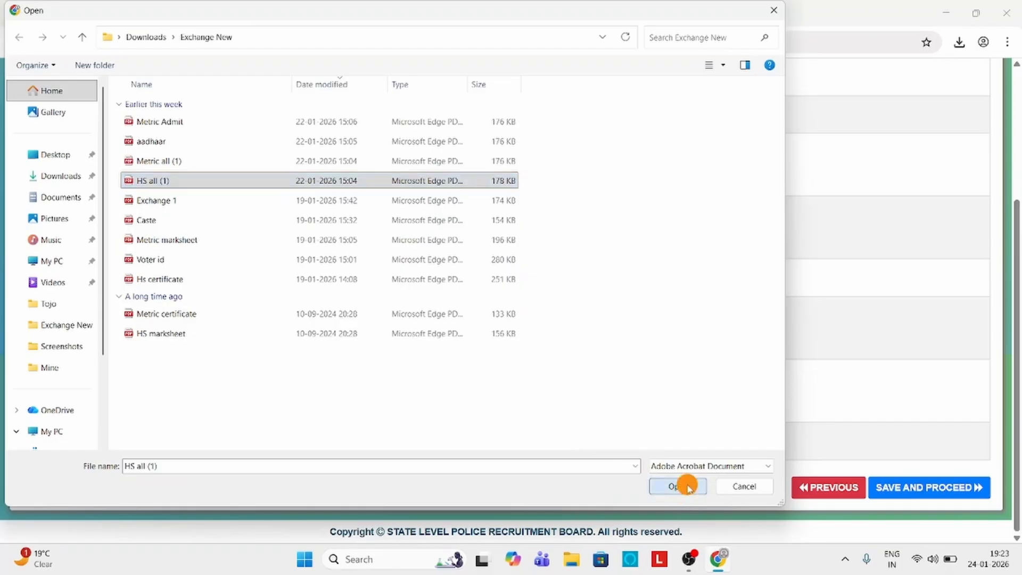
pyautogui.scroll(3, 590, 253)
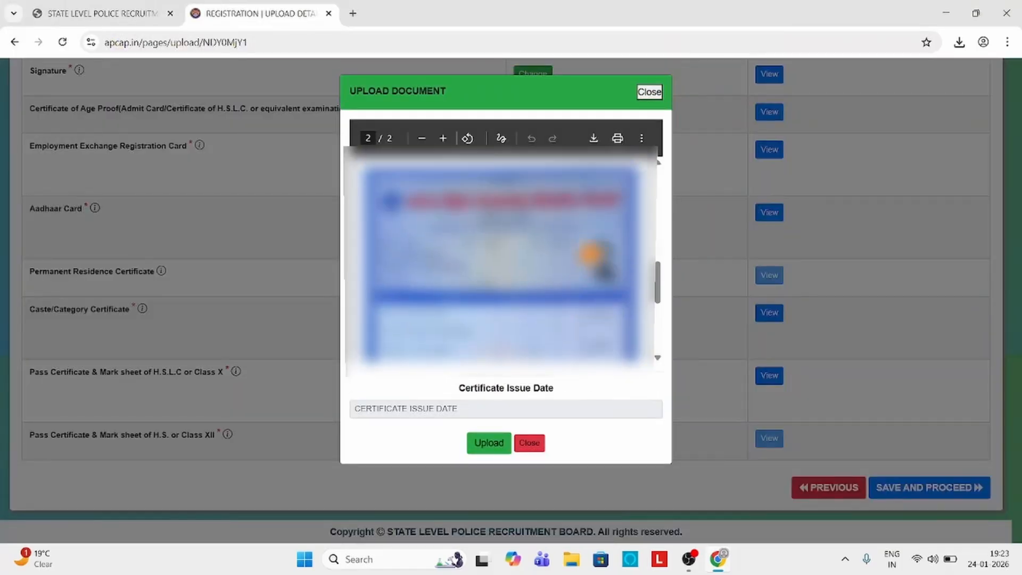
pyautogui.scroll(4, 569, 271)
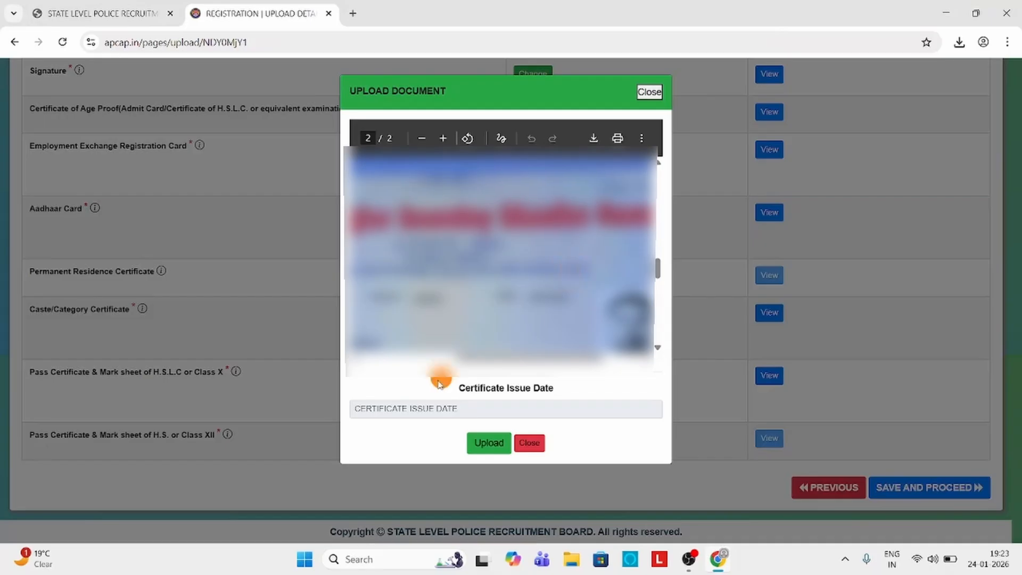
pyautogui.click(402, 407)
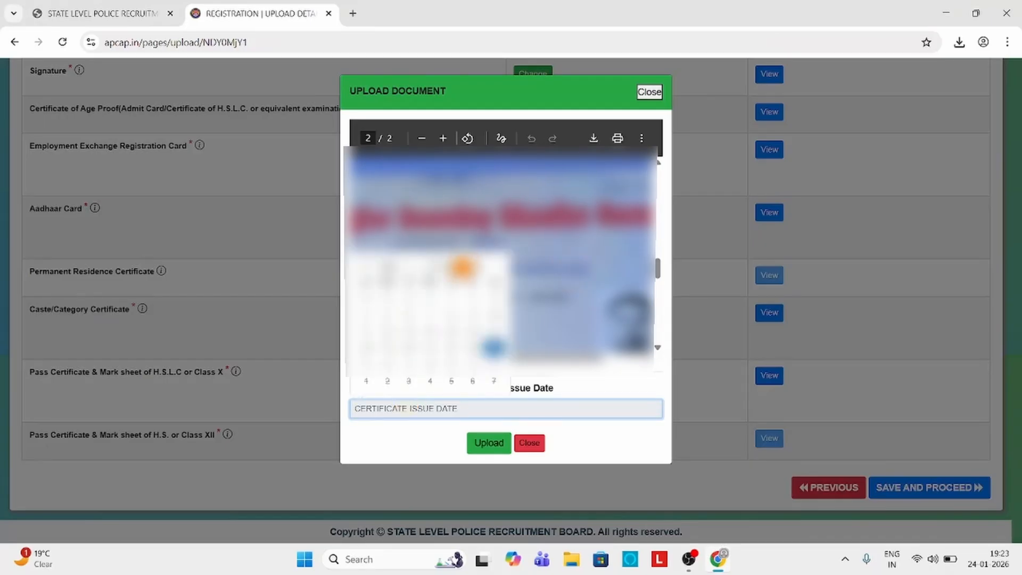
pyautogui.click(462, 268)
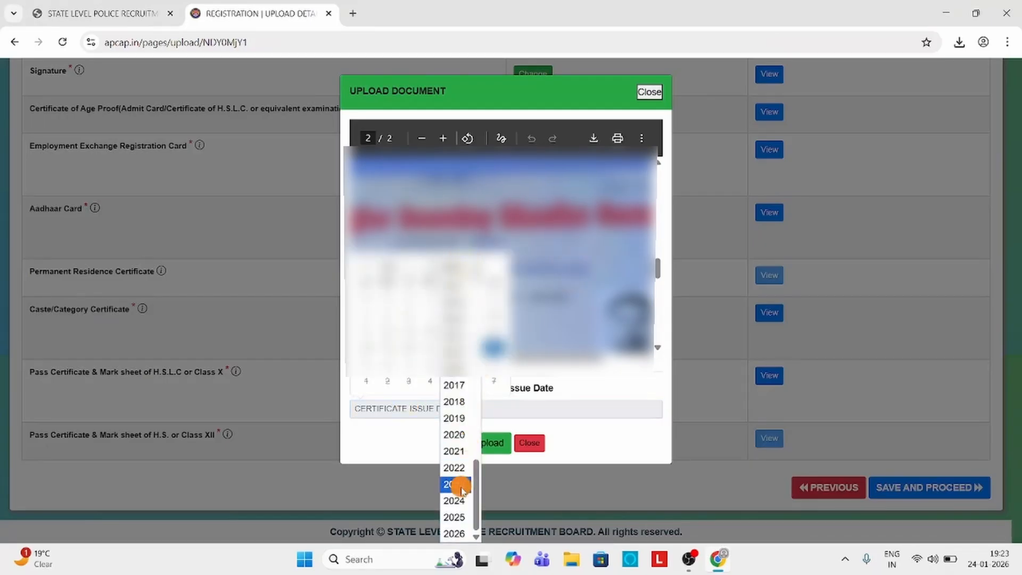
pyautogui.click(461, 505)
pyautogui.click(404, 264)
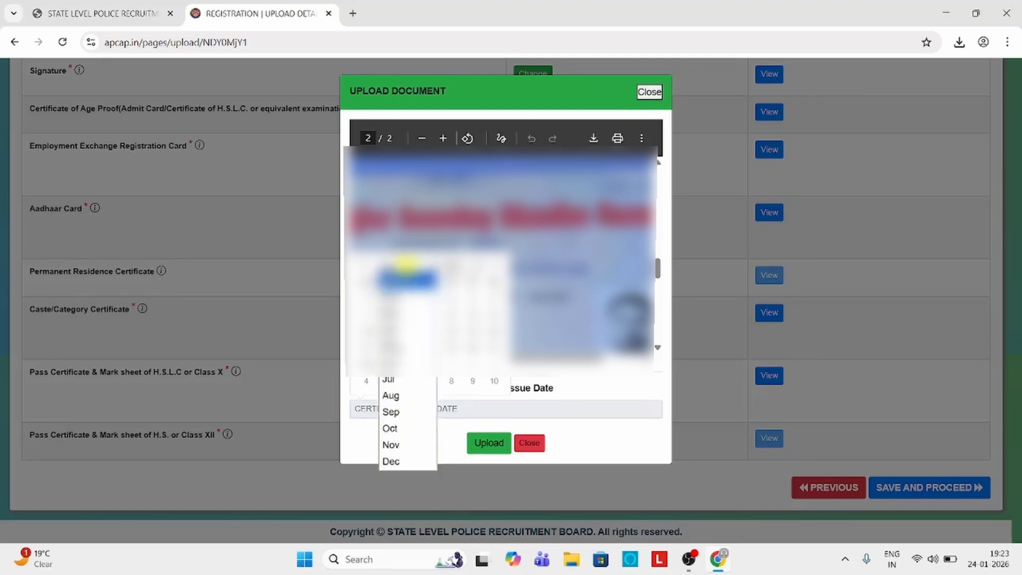
pyautogui.click(446, 317)
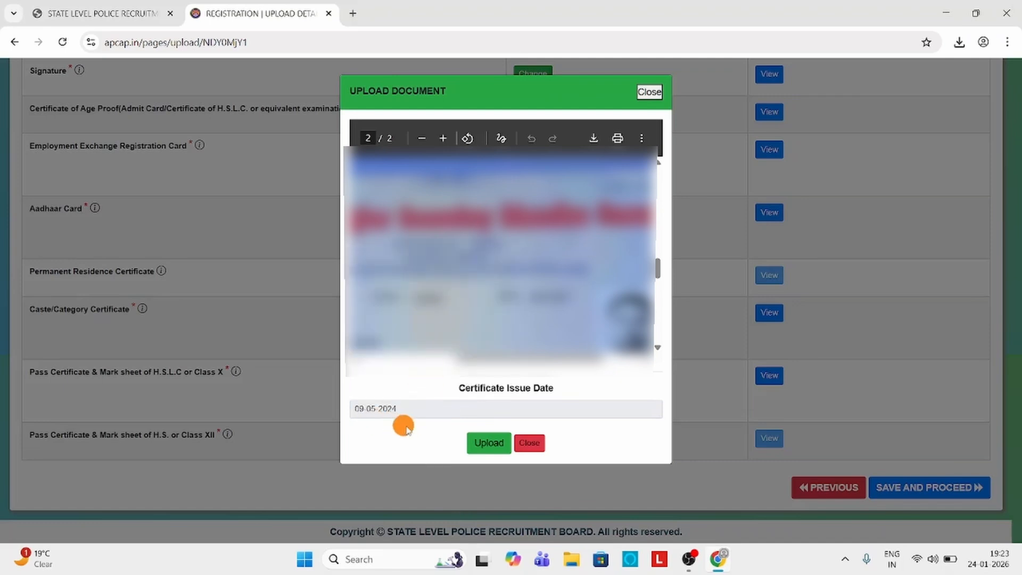
pyautogui.click(486, 446)
pyautogui.scroll(1, 659, 405)
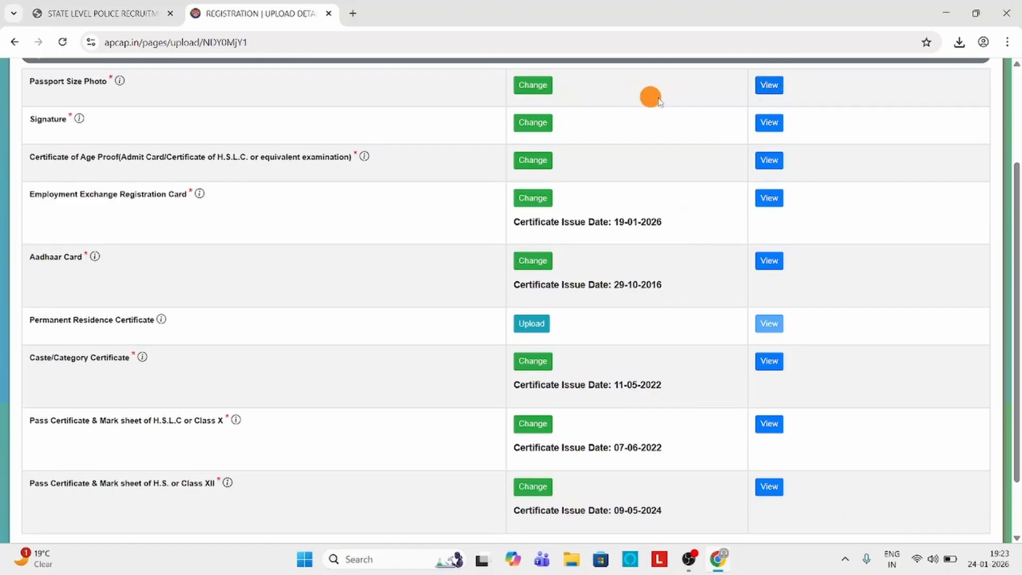
# Preview the uploaded passport photo and signature to check them.
pyautogui.click(769, 86)
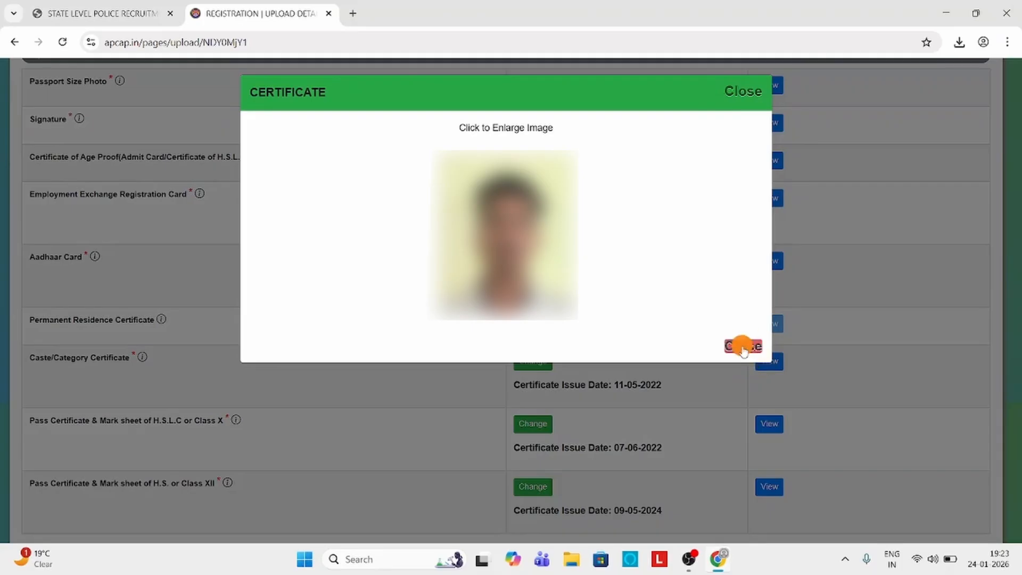
pyautogui.click(743, 346)
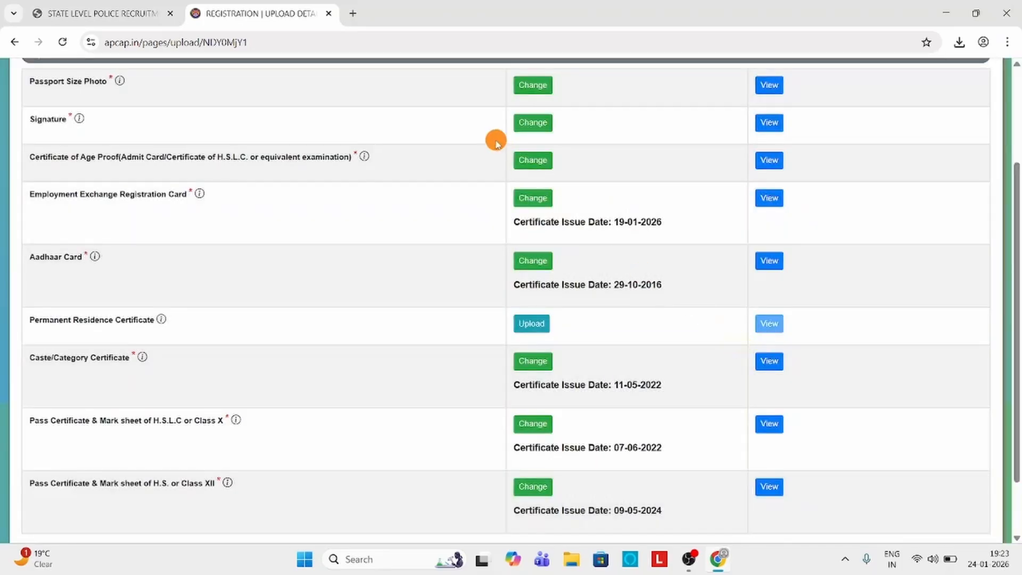
pyautogui.click(771, 122)
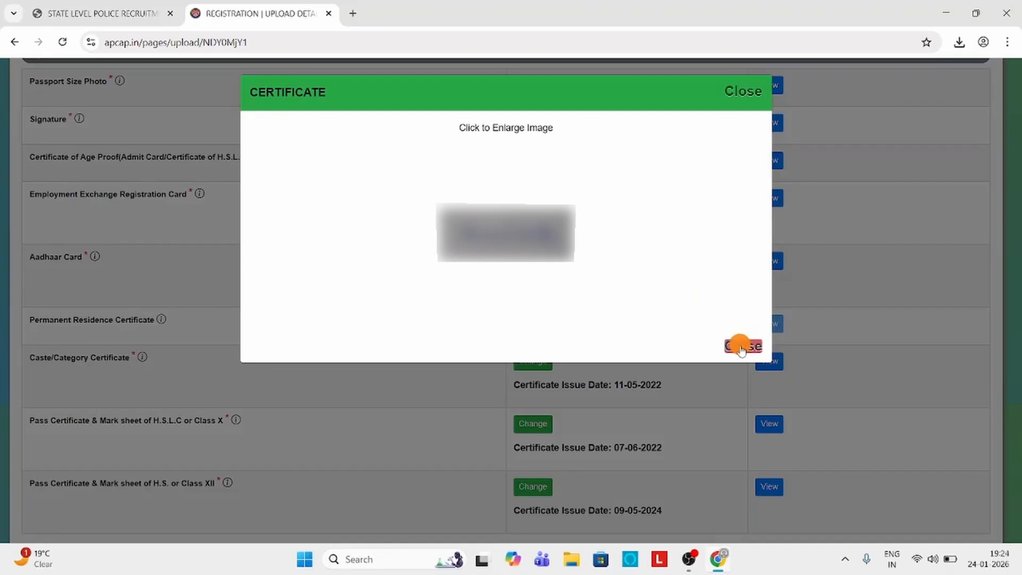
pyautogui.click(739, 347)
# Save the document uploads with SAVE AND PROCEED.
pyautogui.scroll(-1, 583, 356)
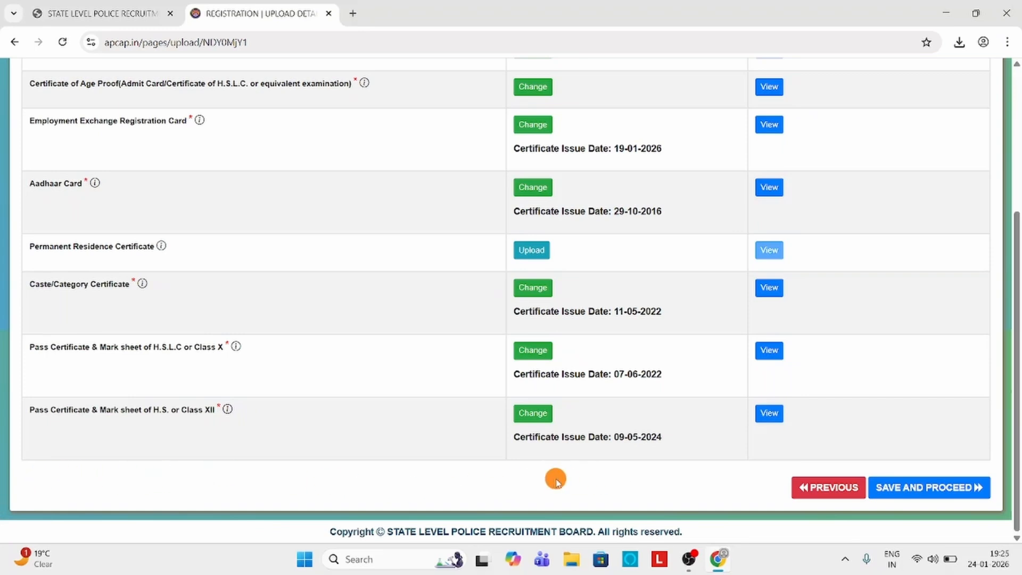
pyautogui.scroll(1, 826, 365)
pyautogui.scroll(-1, 826, 365)
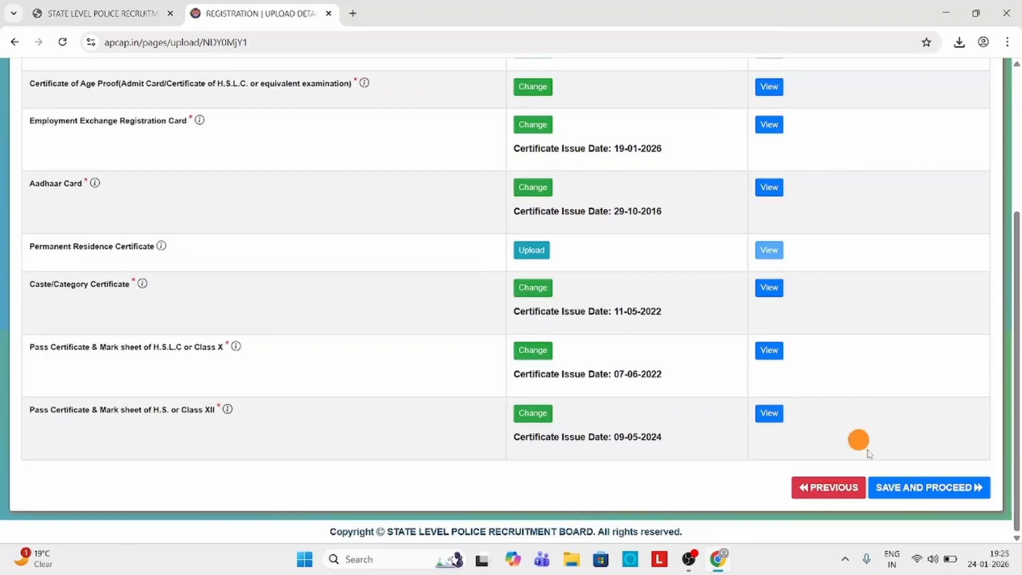
pyautogui.click(911, 494)
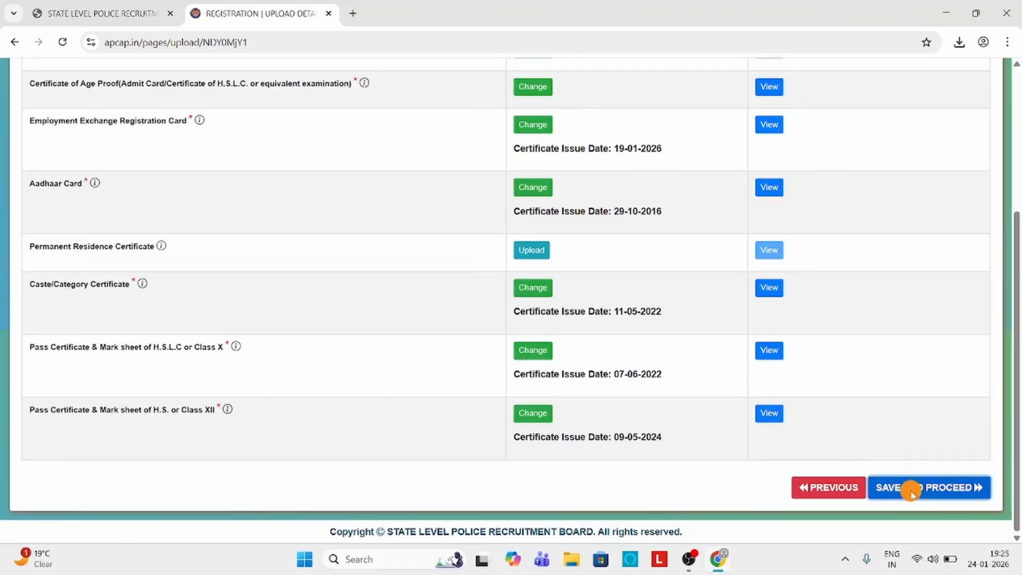
# Scroll through the Registration Preview's Uploads and Questionaries tables down to BACK and CONFIRM.
pyautogui.scroll(-1, 739, 347)
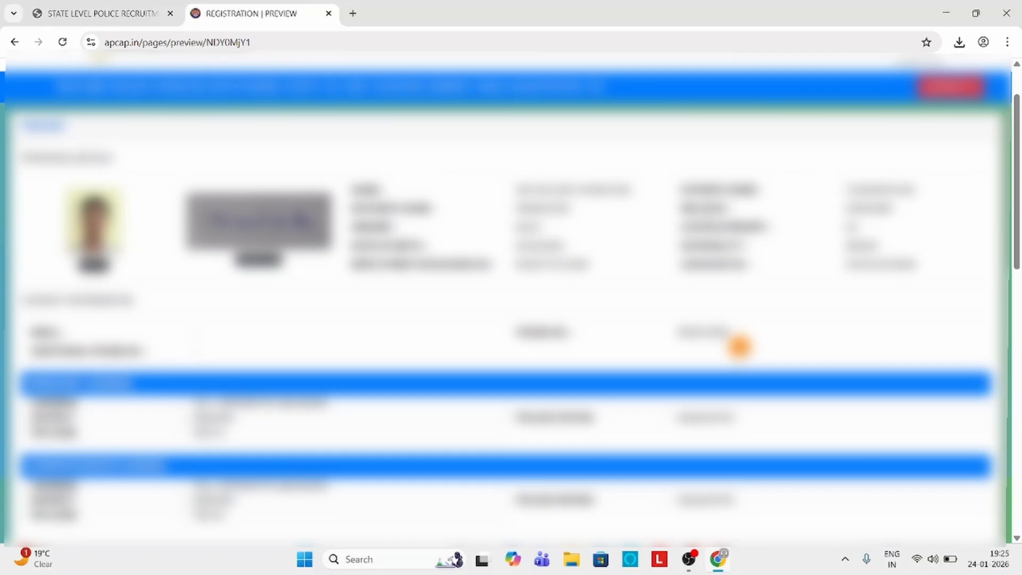
pyautogui.scroll(-1, 740, 346)
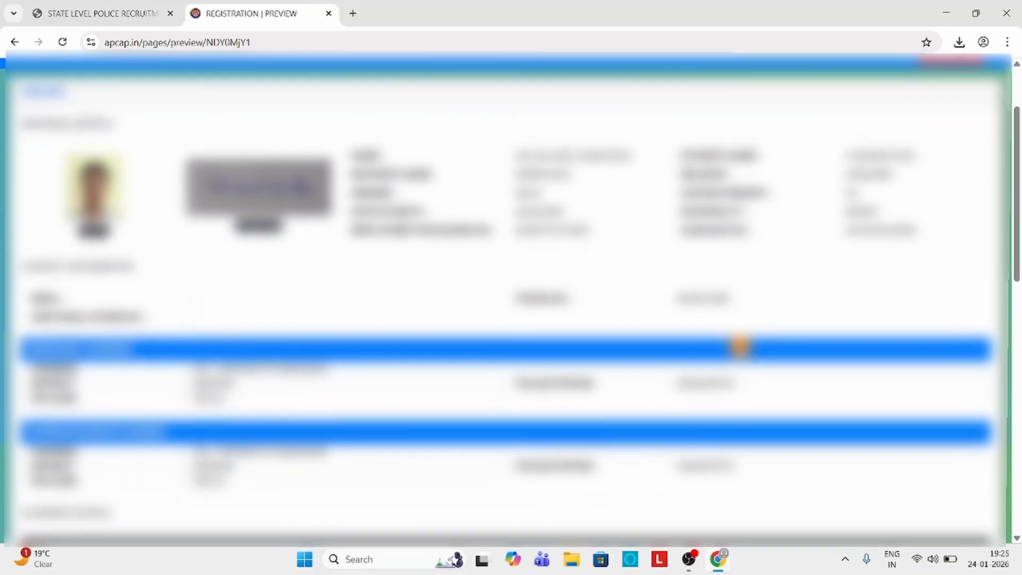
pyautogui.scroll(-1, 740, 346)
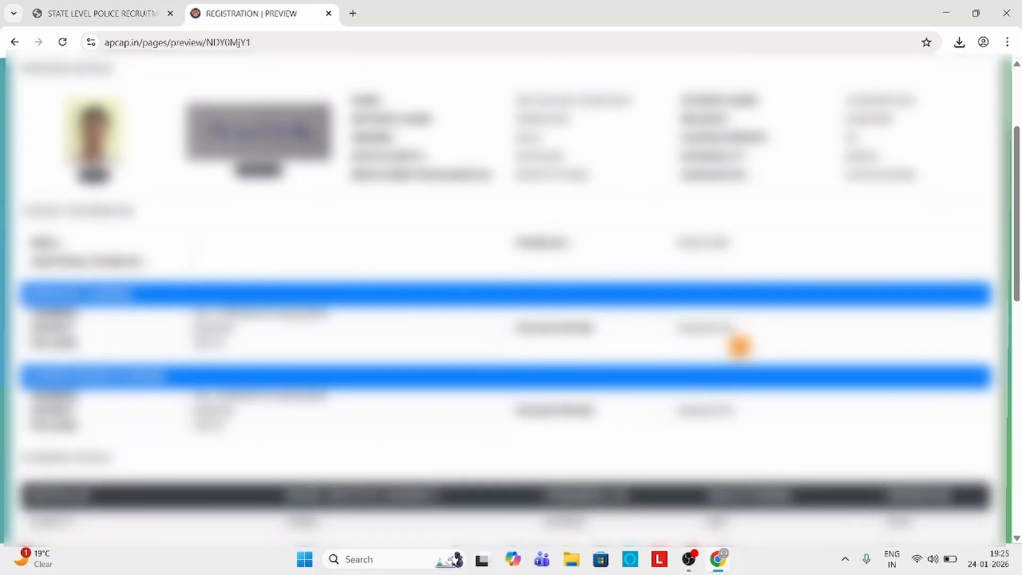
pyautogui.scroll(-2, 740, 346)
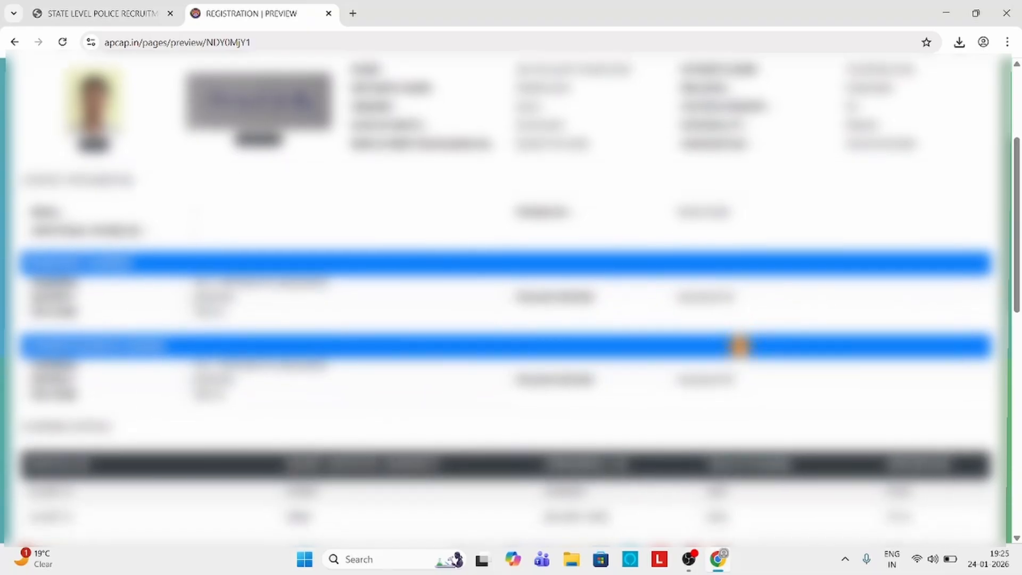
pyautogui.scroll(-3, 739, 347)
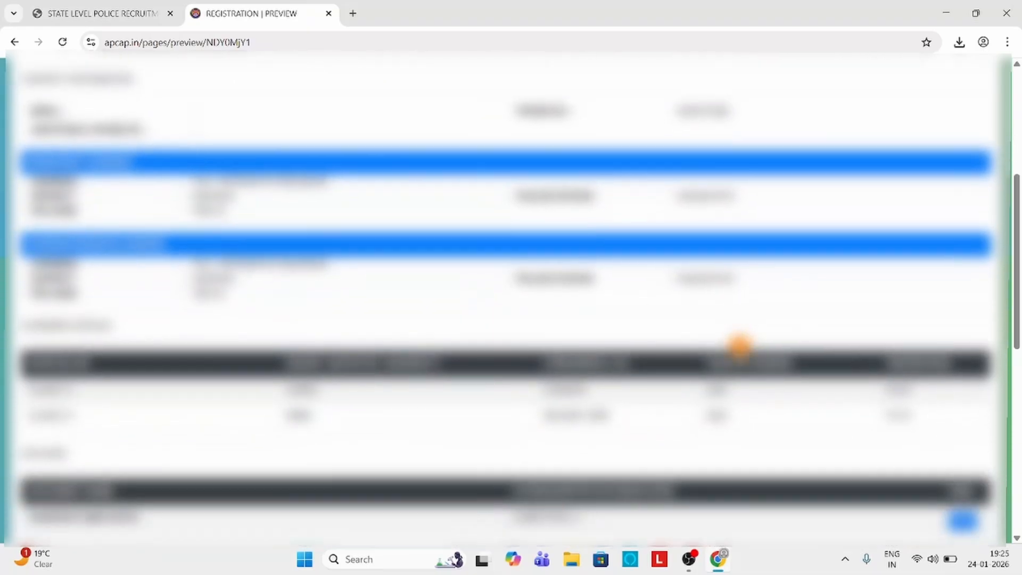
pyautogui.scroll(-4, 740, 346)
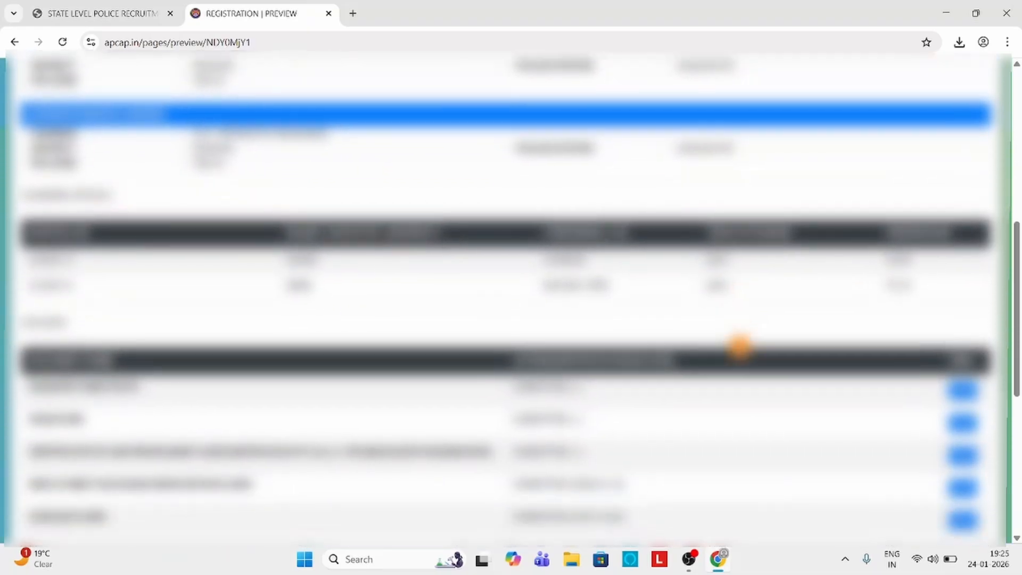
pyautogui.scroll(-3, 740, 346)
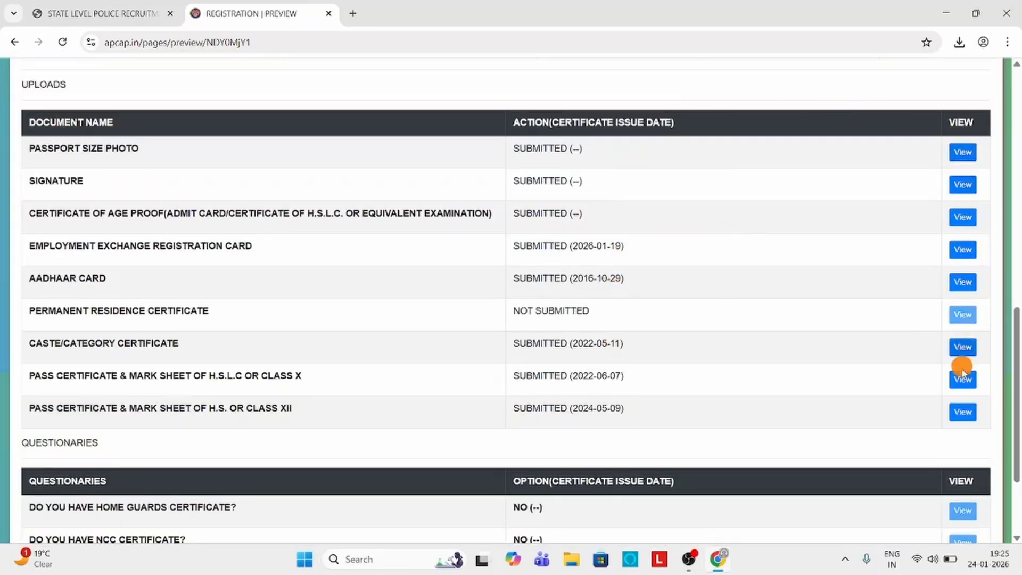
pyautogui.scroll(-3, 963, 360)
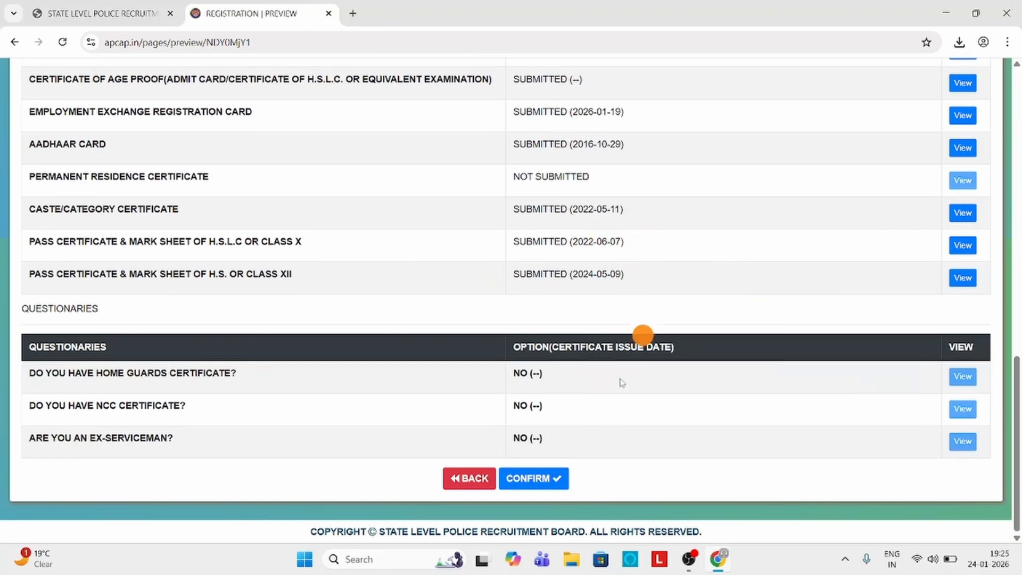
# Confirm the registration and review the dashboard's Ongoing Applications advertisements.
pyautogui.click(546, 481)
pyautogui.click(571, 139)
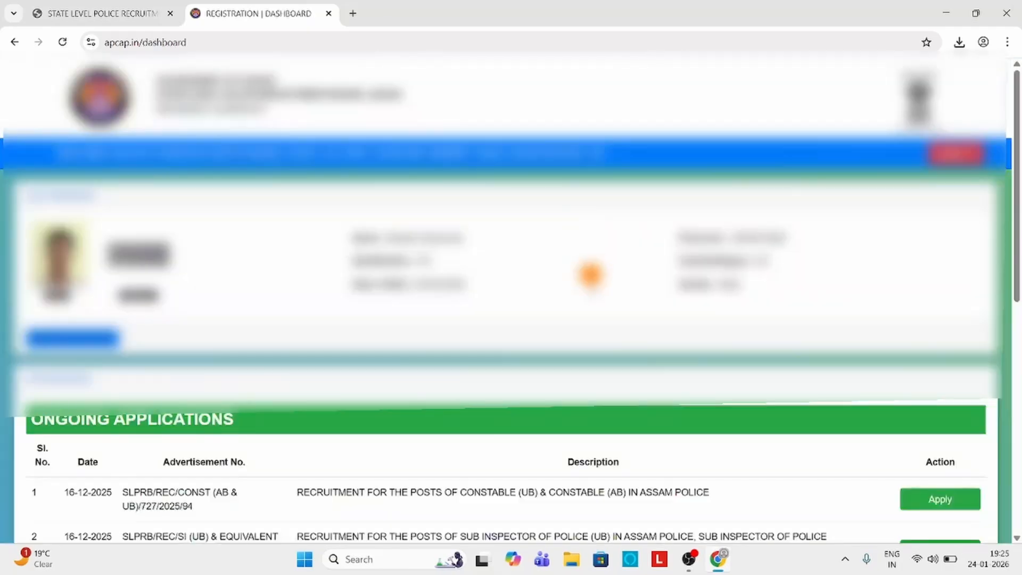
pyautogui.scroll(-4, 591, 275)
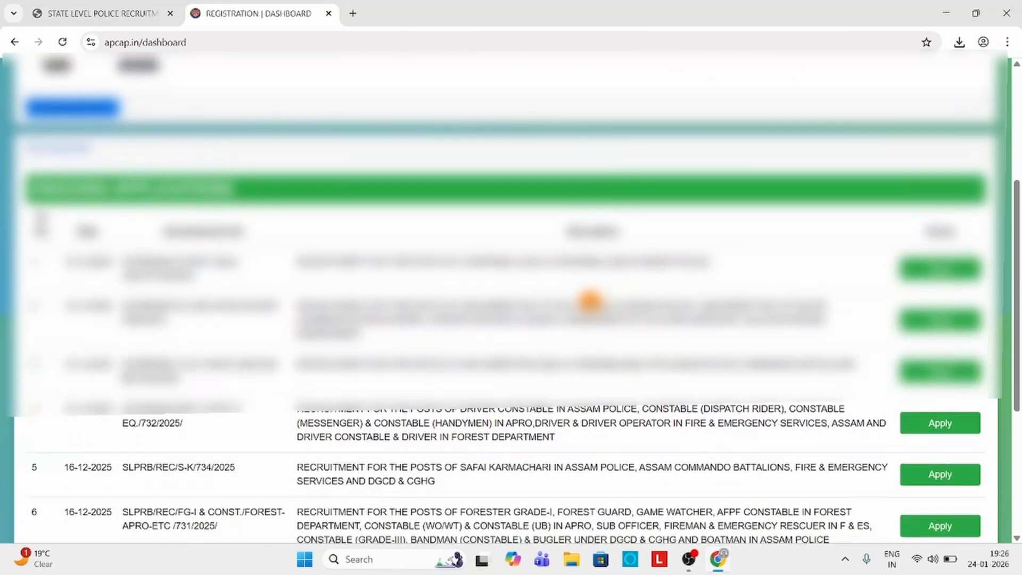
pyautogui.scroll(-2, 590, 301)
pyautogui.scroll(1, 592, 307)
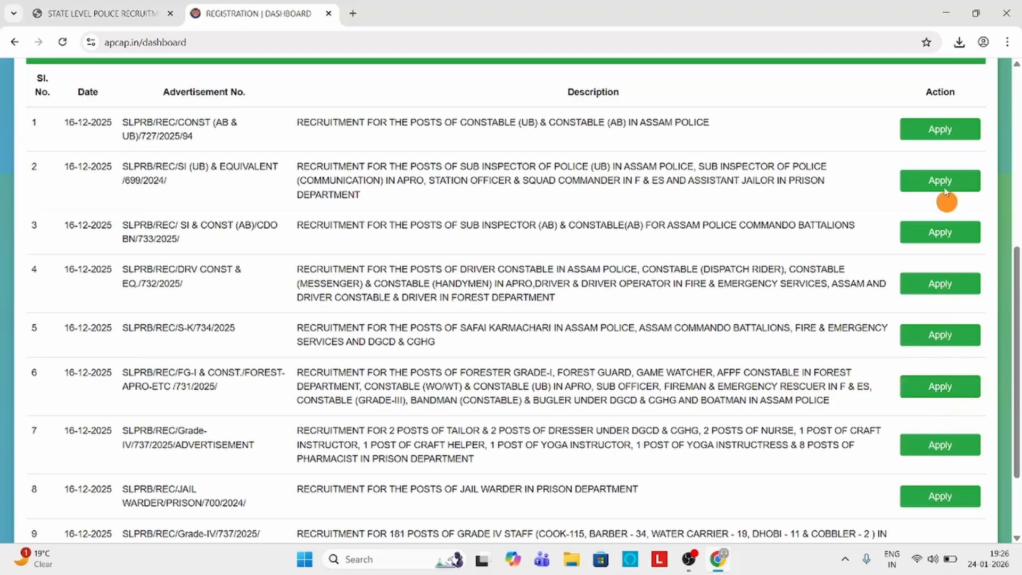
# Apply for advertisement SLPRB/REC/FG-I & CONST./FOREST-APRO-ETC/731/2025 in Ongoing Applications.
pyautogui.click(951, 392)
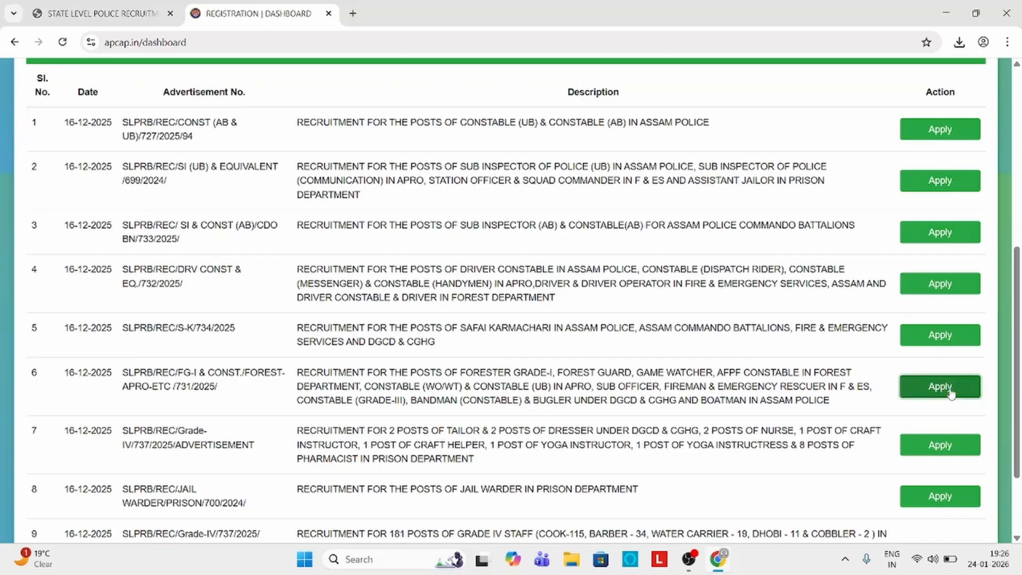
pyautogui.scroll(-1, 604, 352)
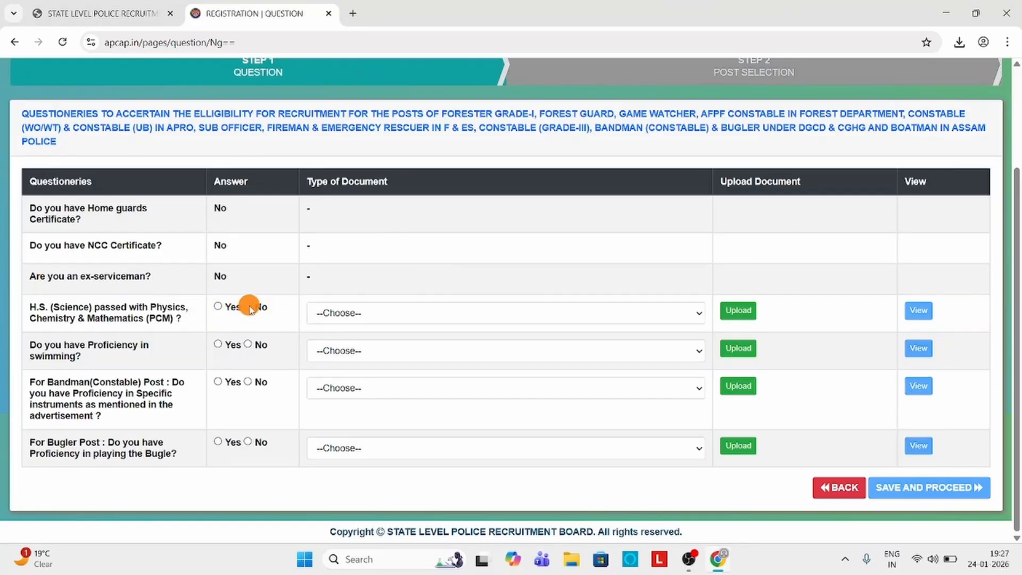
# Answer Yes to the PCM science question and attach the HS marksheet as its document.
pyautogui.click(218, 307)
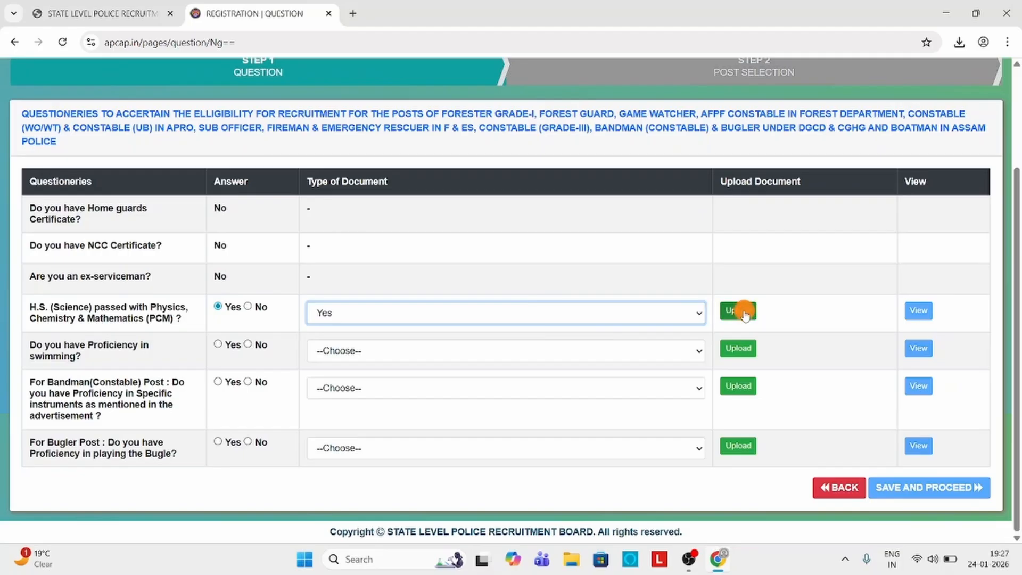
pyautogui.click(738, 310)
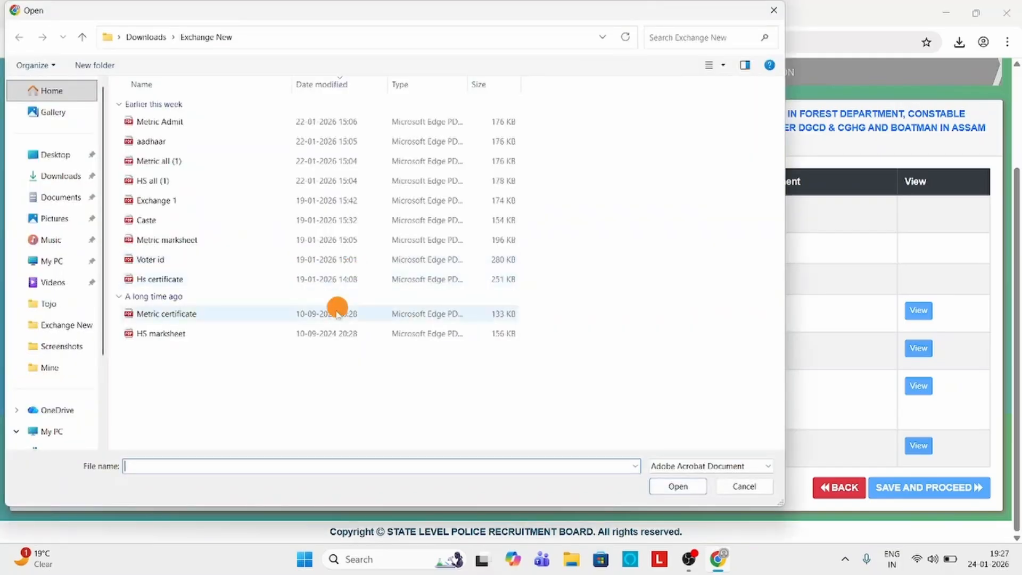
pyautogui.click(328, 333)
pyautogui.click(675, 486)
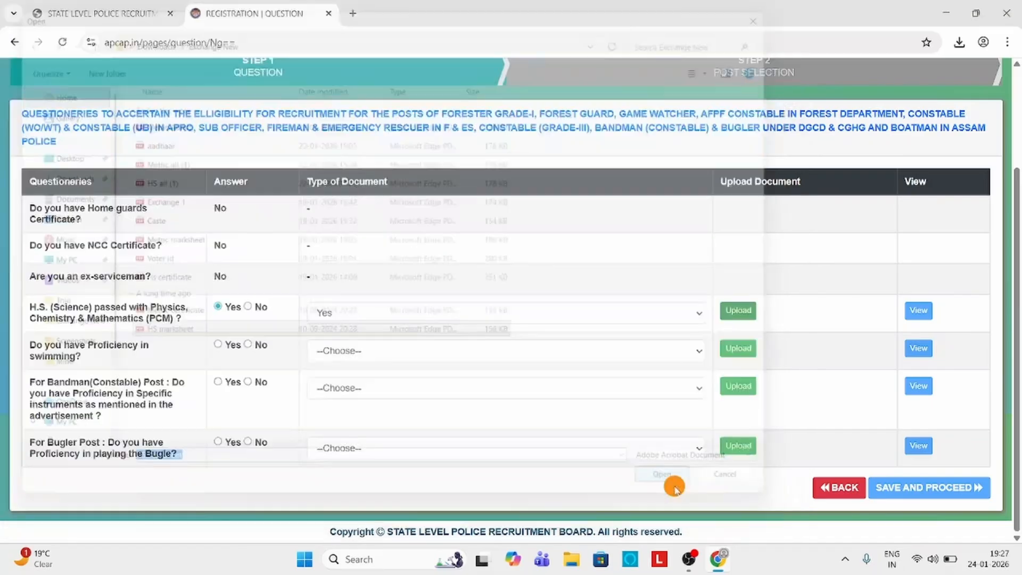
pyautogui.scroll(-2, 559, 288)
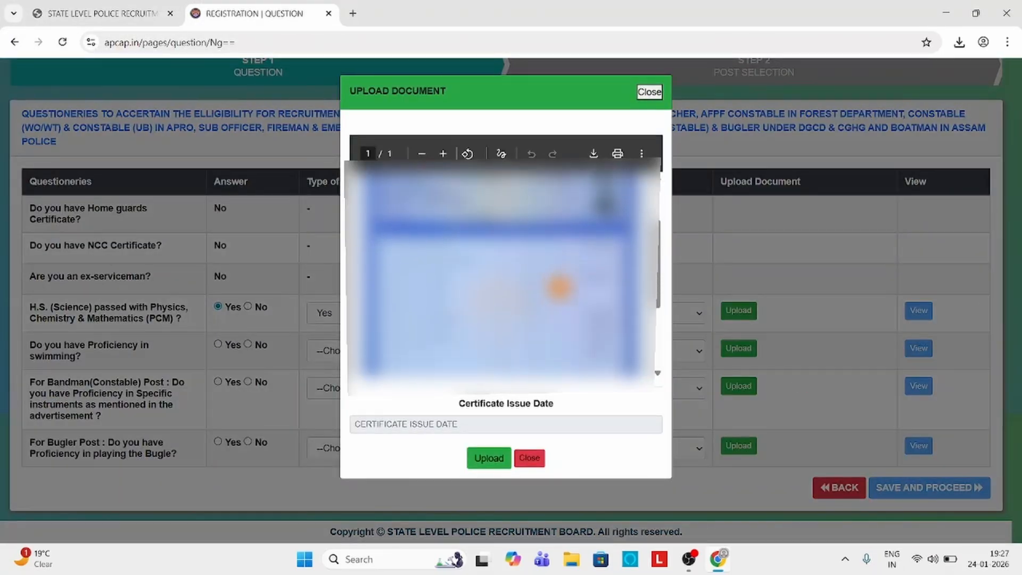
pyautogui.scroll(2, 560, 288)
pyautogui.scroll(2, 559, 277)
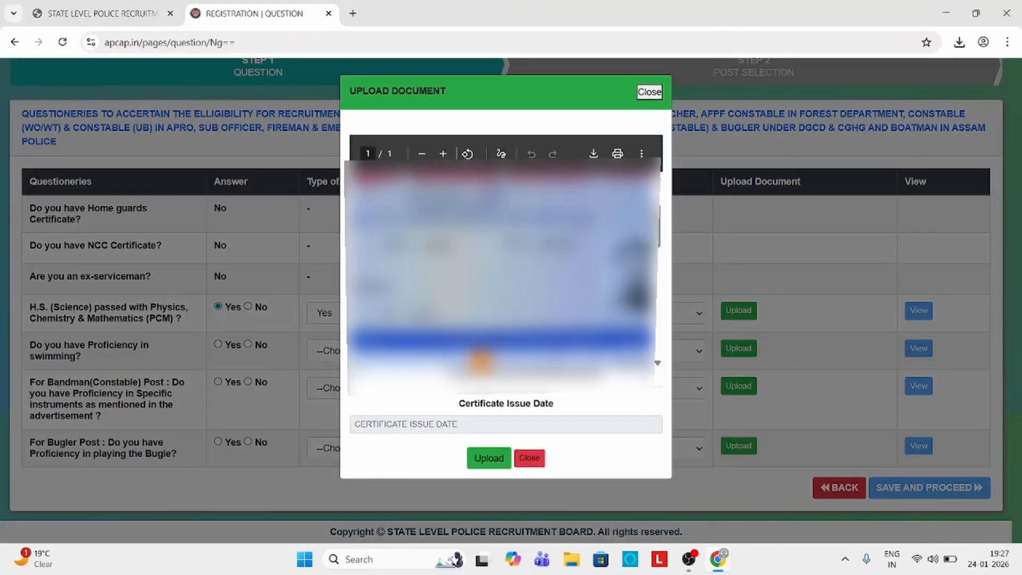
# Set the marksheet's issue date to 09-05-2024 and upload it.
pyautogui.click(434, 424)
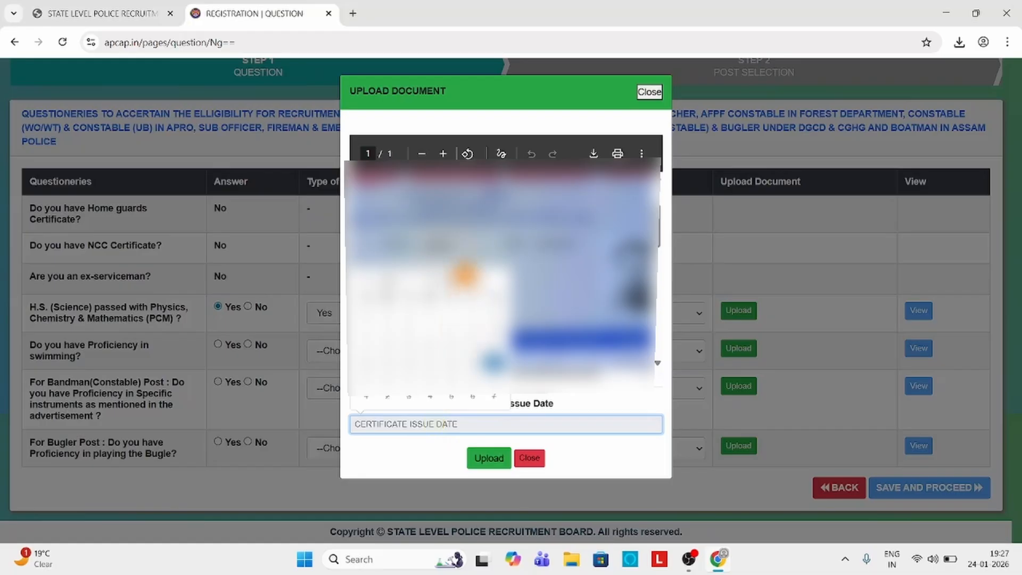
pyautogui.click(464, 280)
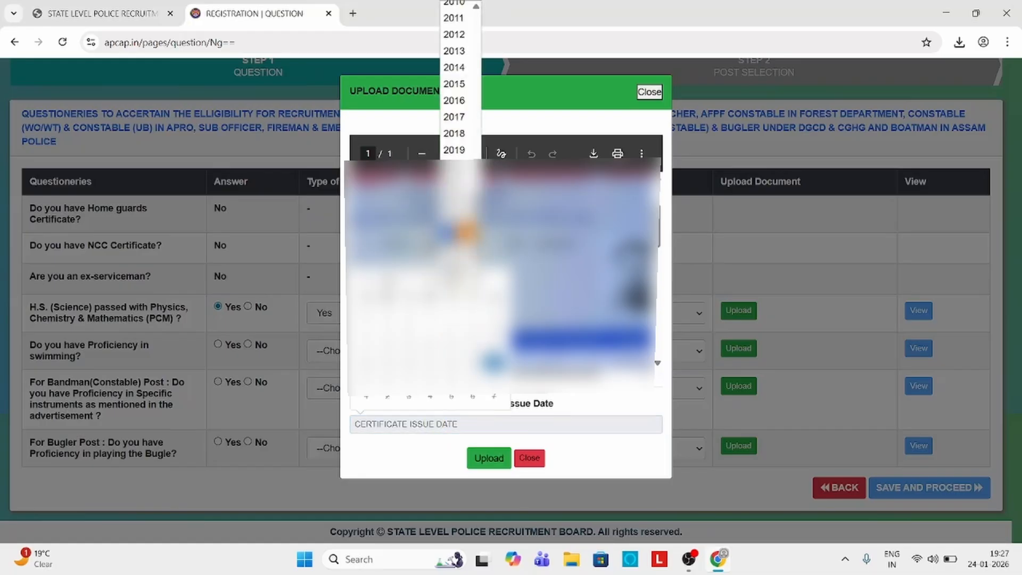
pyautogui.click(467, 231)
pyautogui.click(453, 325)
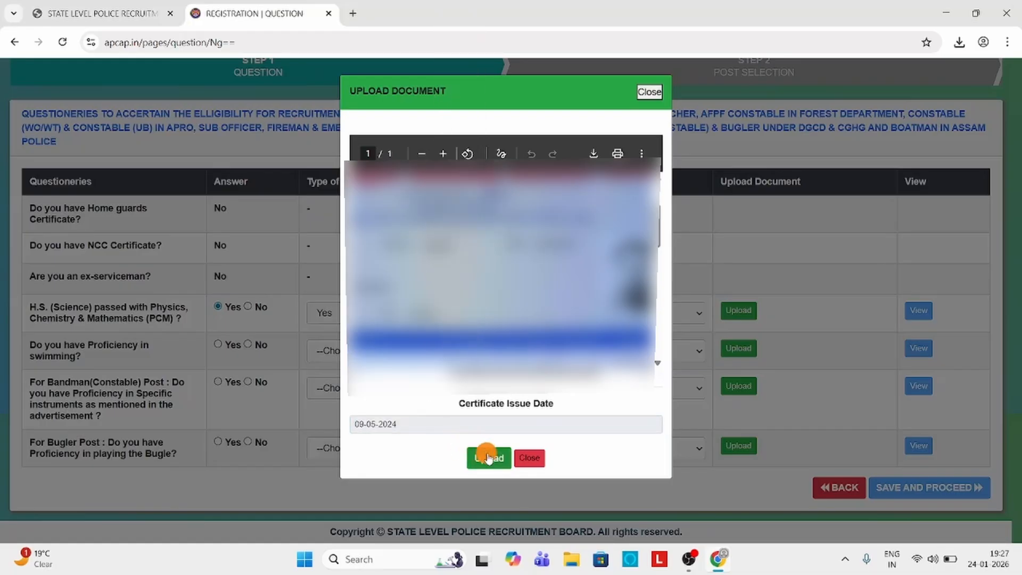
pyautogui.click(488, 458)
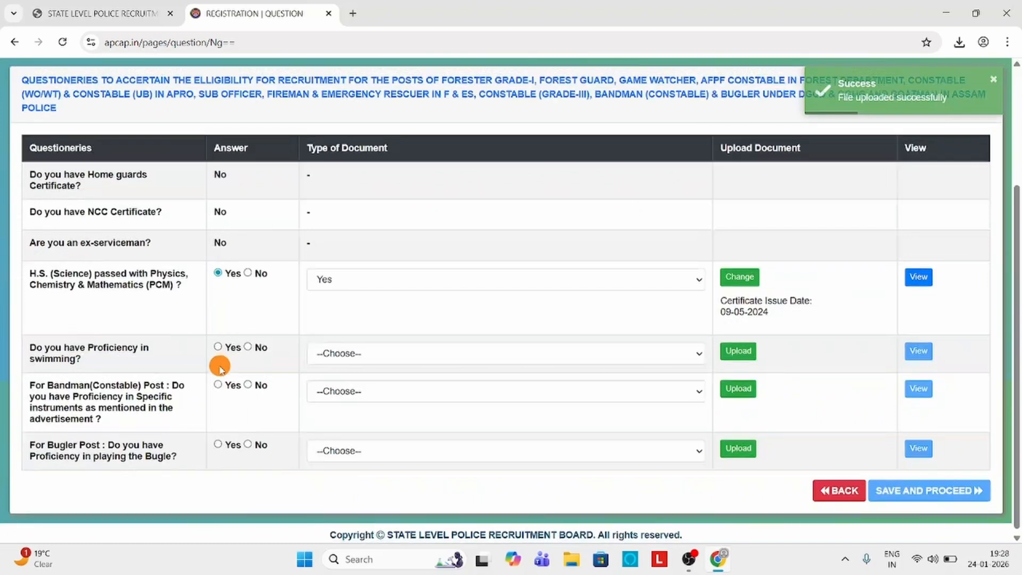
# Answer No to the swimming, Bandman instrument and Bugler questions, then save the questionnaire.
pyautogui.click(218, 348)
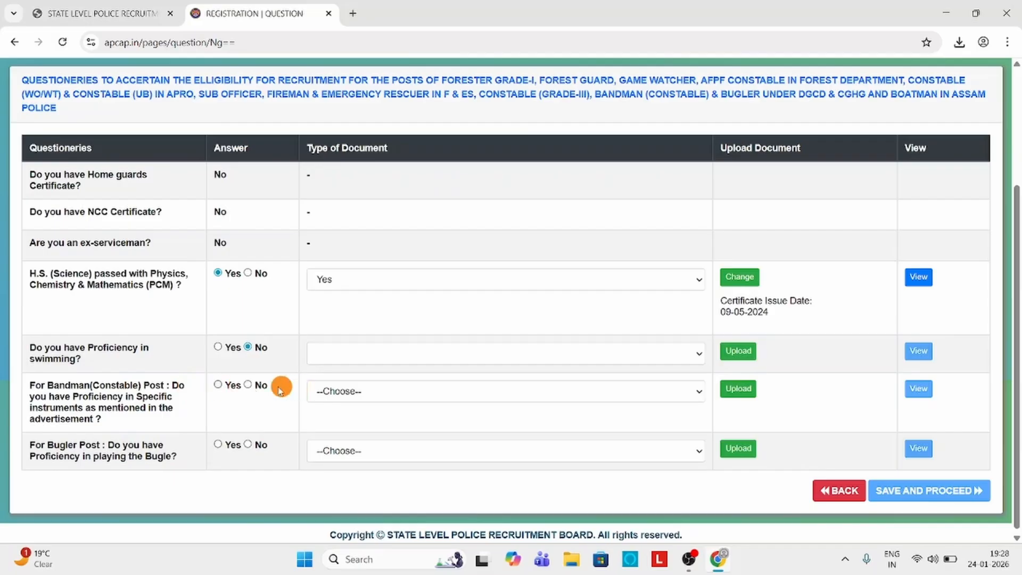
pyautogui.click(248, 385)
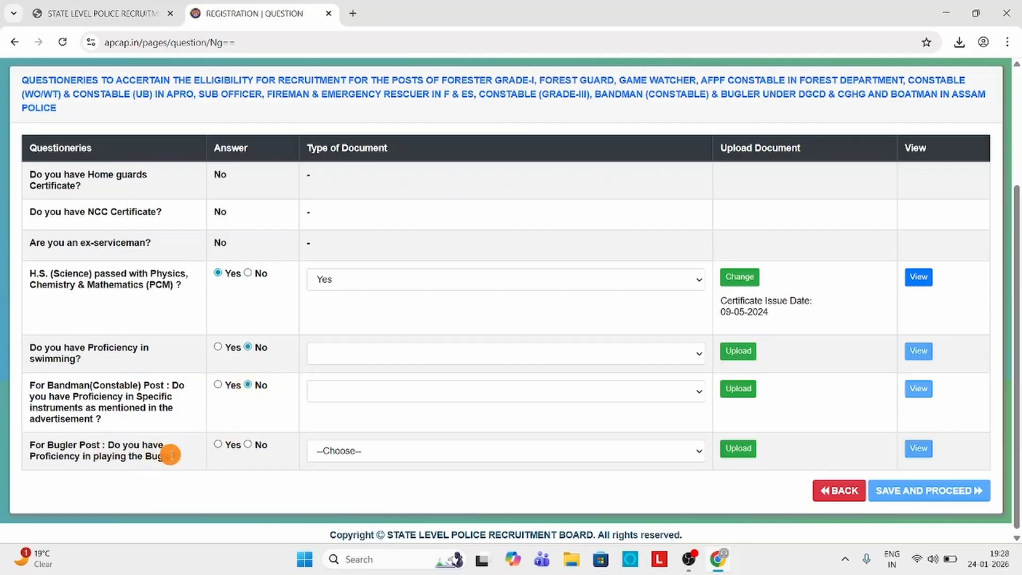
pyautogui.click(249, 445)
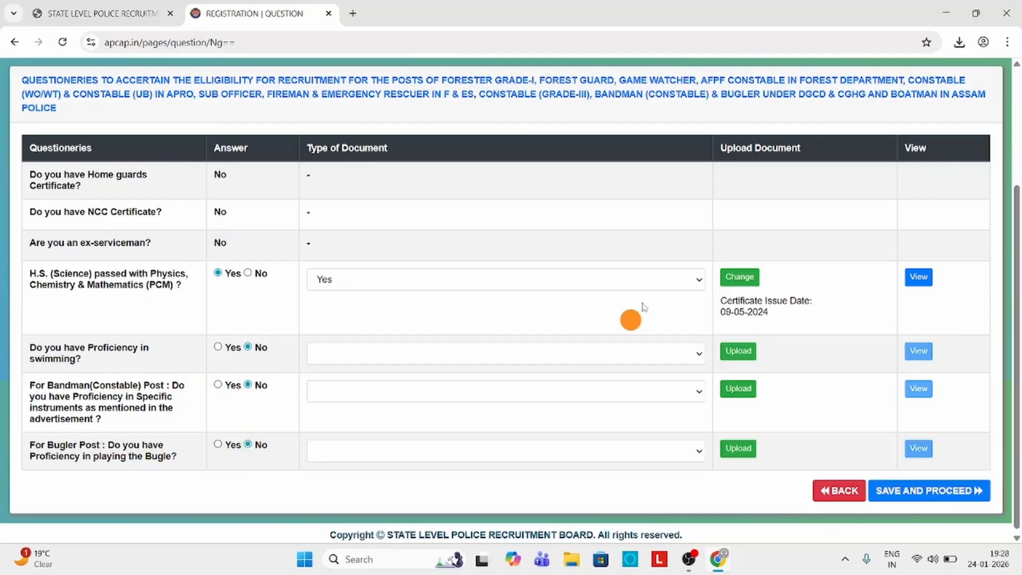
pyautogui.click(940, 492)
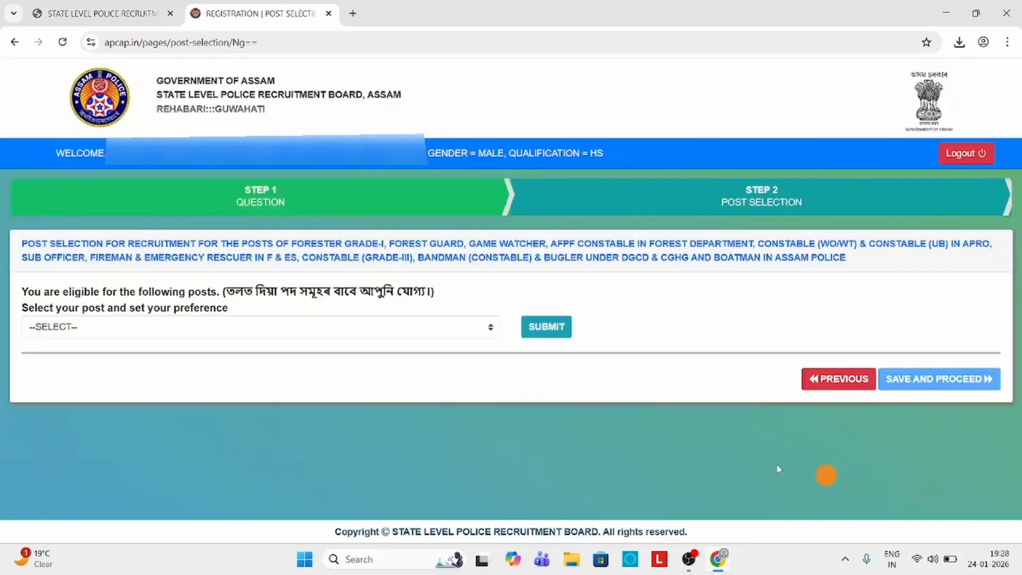
# Add Forest Guard and AFPF Constable to the post preference list and save the preferences.
pyautogui.click(467, 329)
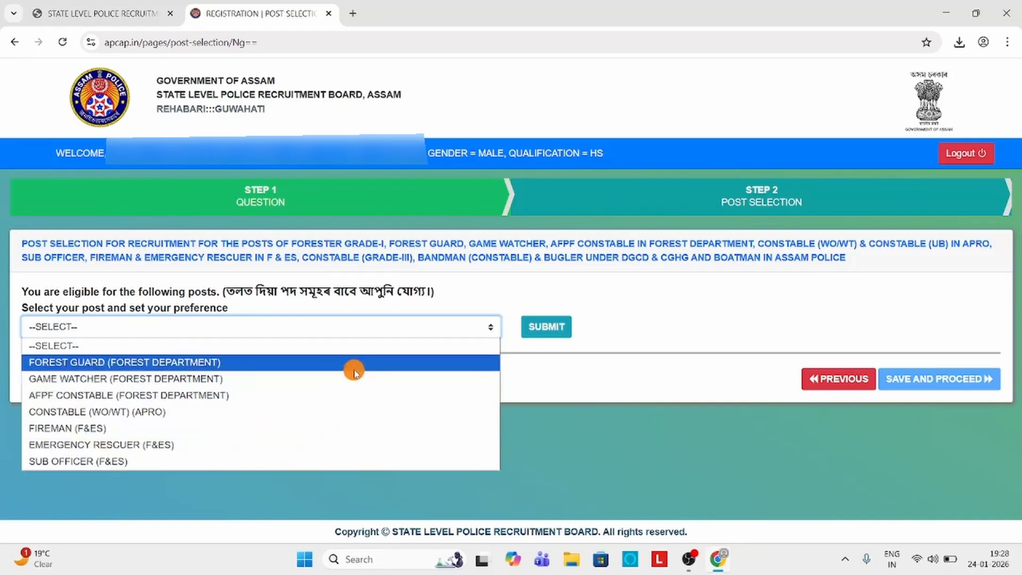
pyautogui.click(354, 363)
pyautogui.click(548, 334)
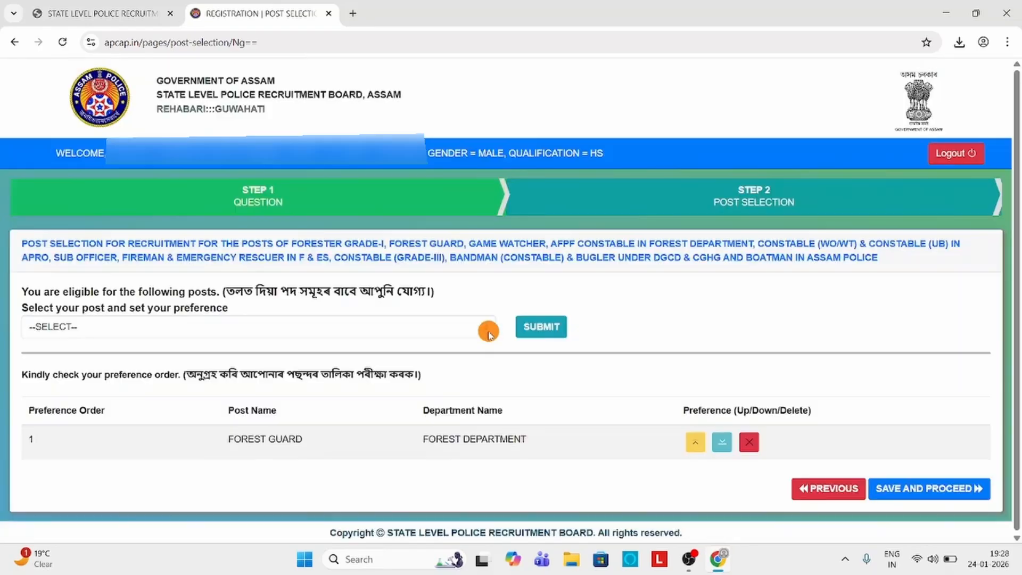
pyautogui.click(486, 327)
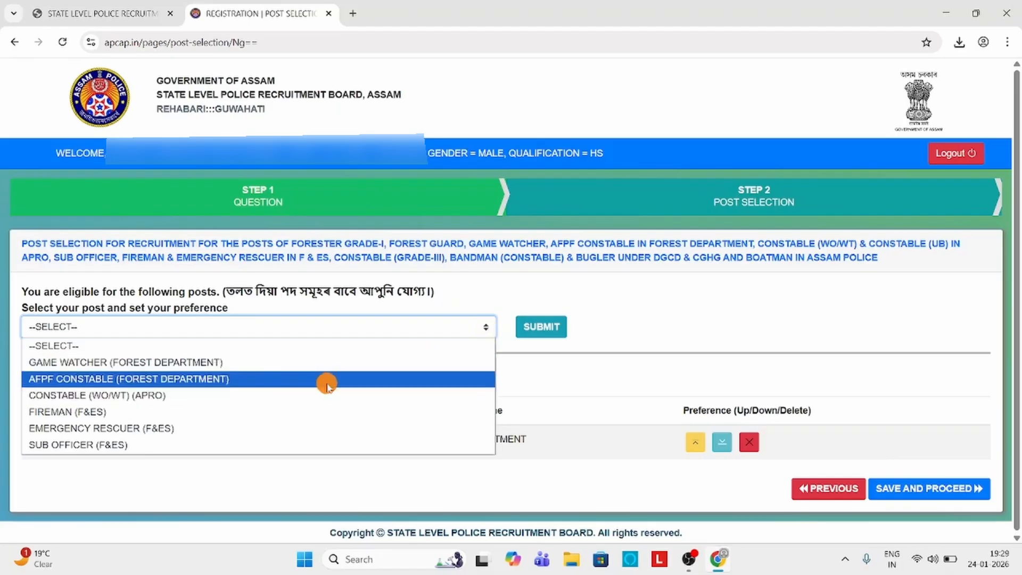
pyautogui.click(402, 378)
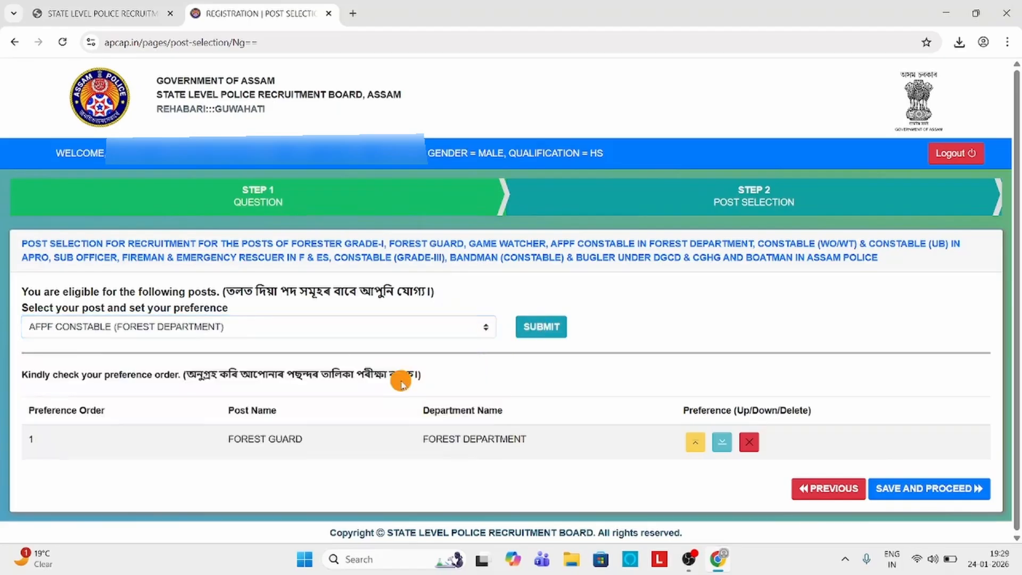
pyautogui.click(532, 329)
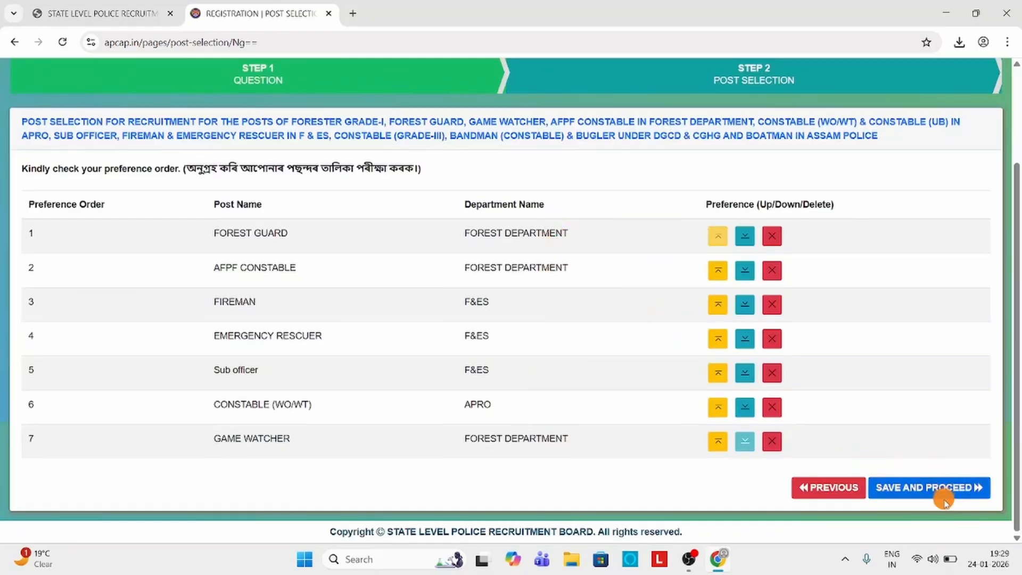
pyautogui.click(921, 495)
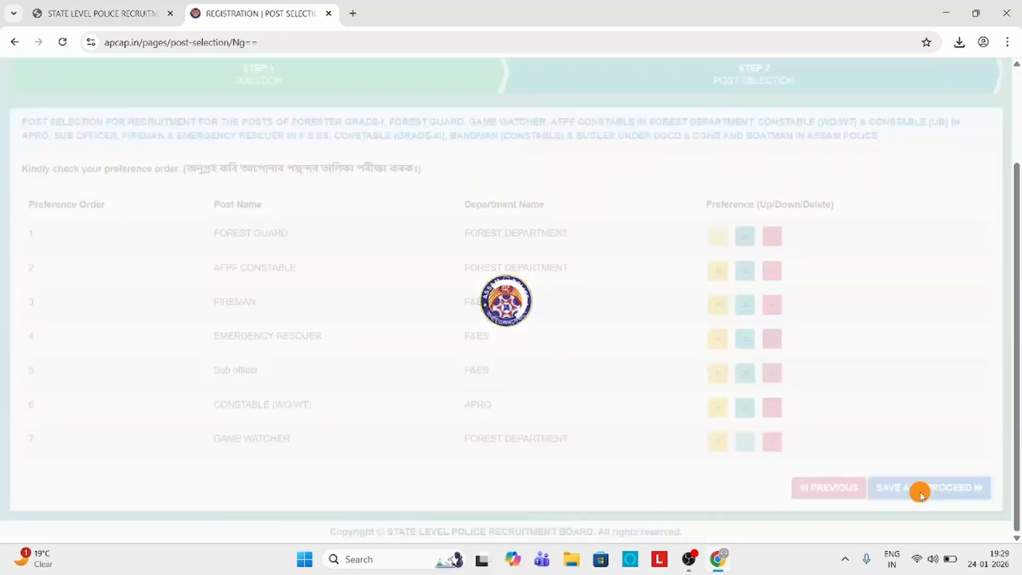
# Scroll through the registration preview to review post preferences, uploaded documents and questionnaire answers.
pyautogui.scroll(-2, 563, 334)
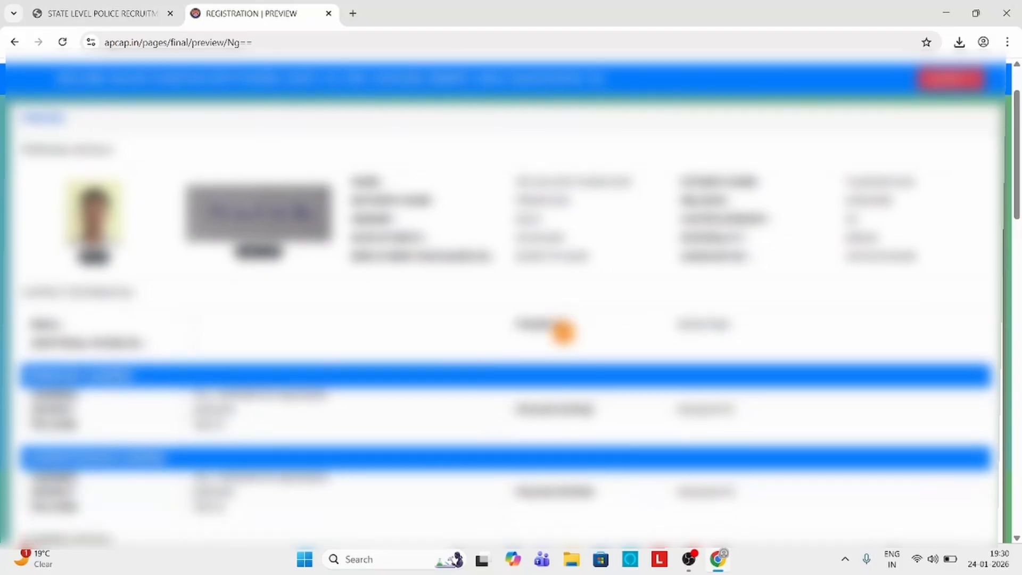
pyautogui.scroll(-2, 564, 333)
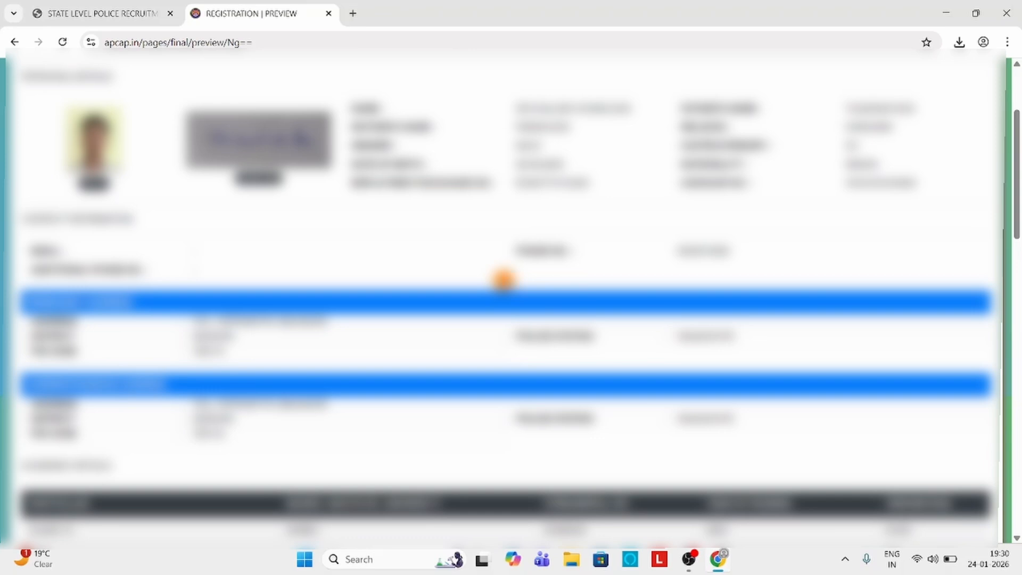
pyautogui.scroll(-4, 503, 279)
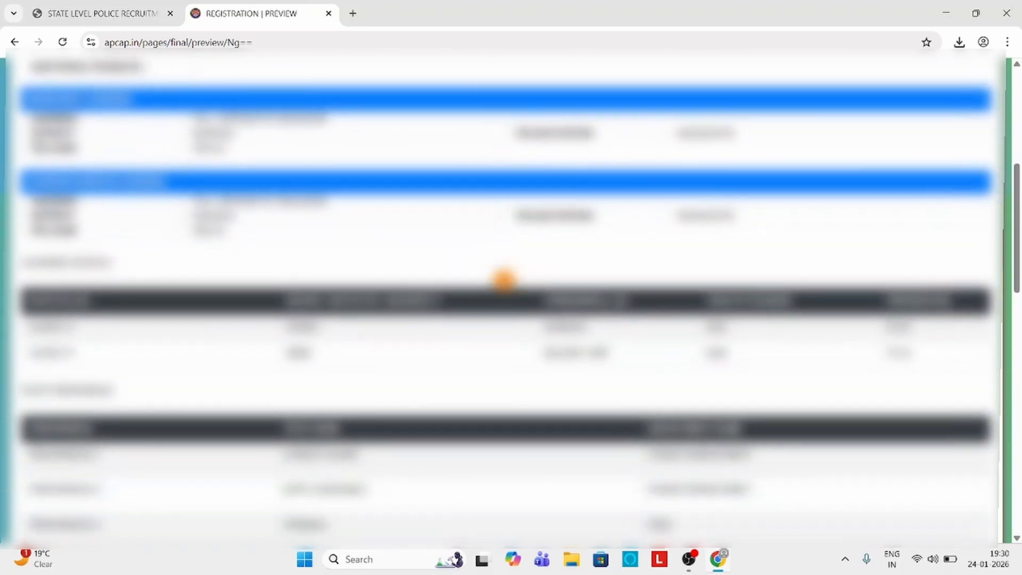
pyautogui.scroll(-3, 504, 279)
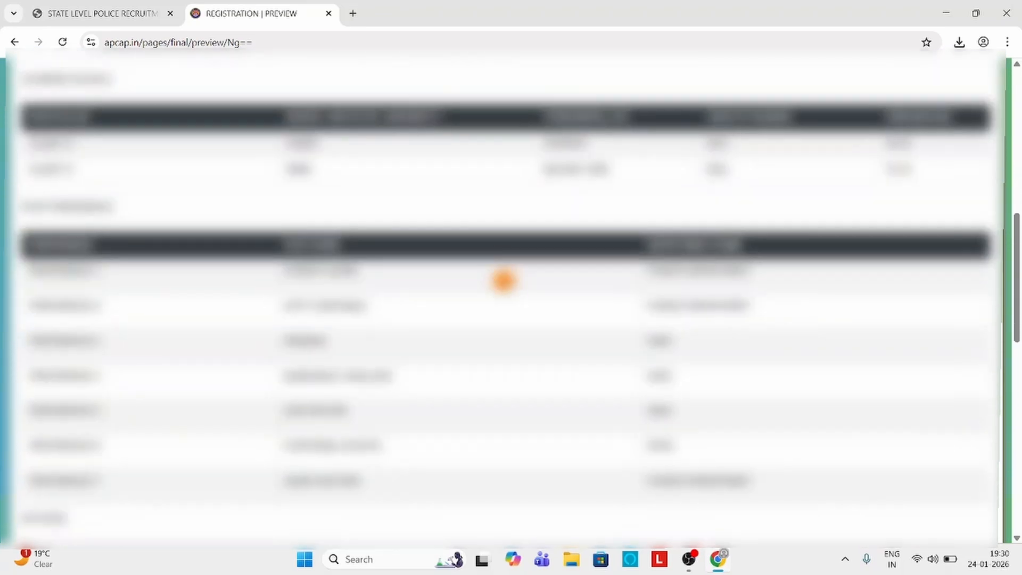
pyautogui.scroll(-1, 503, 280)
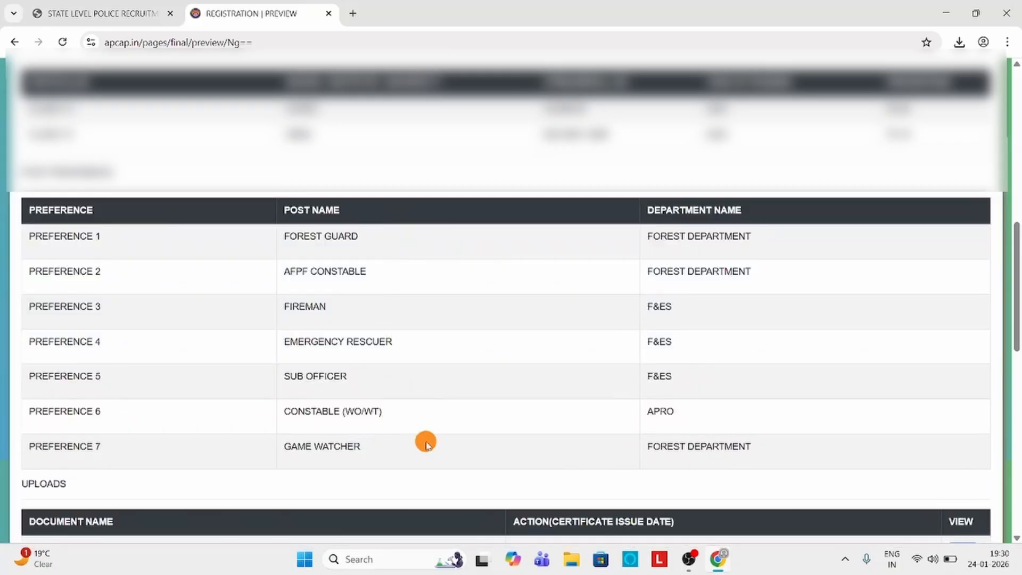
pyautogui.scroll(-10, 426, 445)
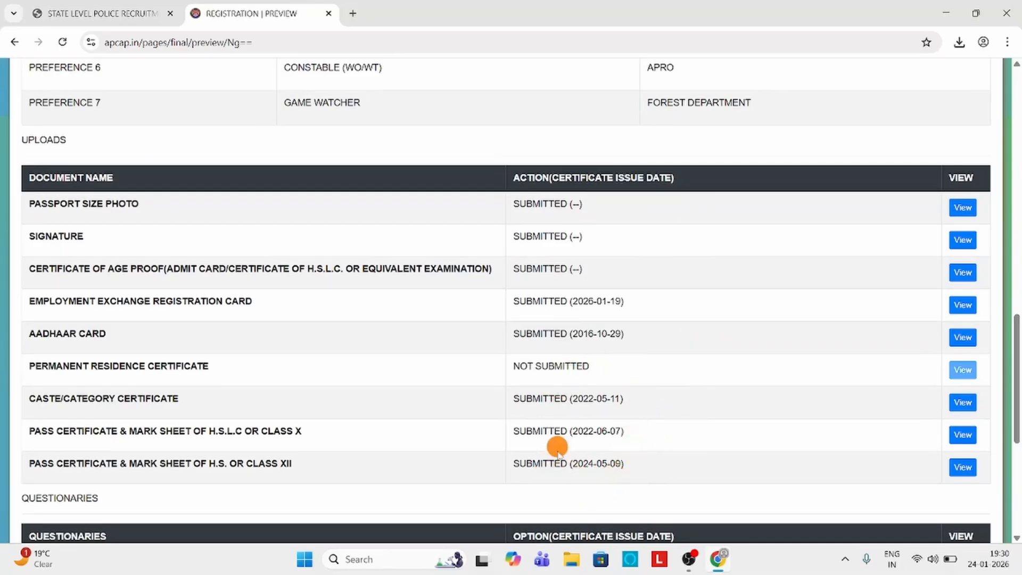
pyautogui.scroll(-1, 641, 456)
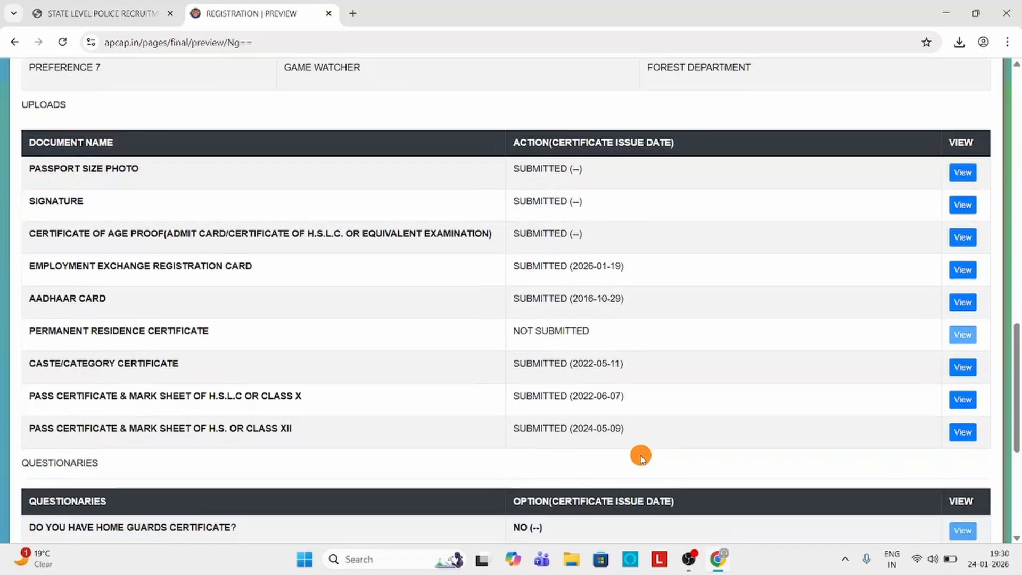
pyautogui.scroll(-5, 641, 456)
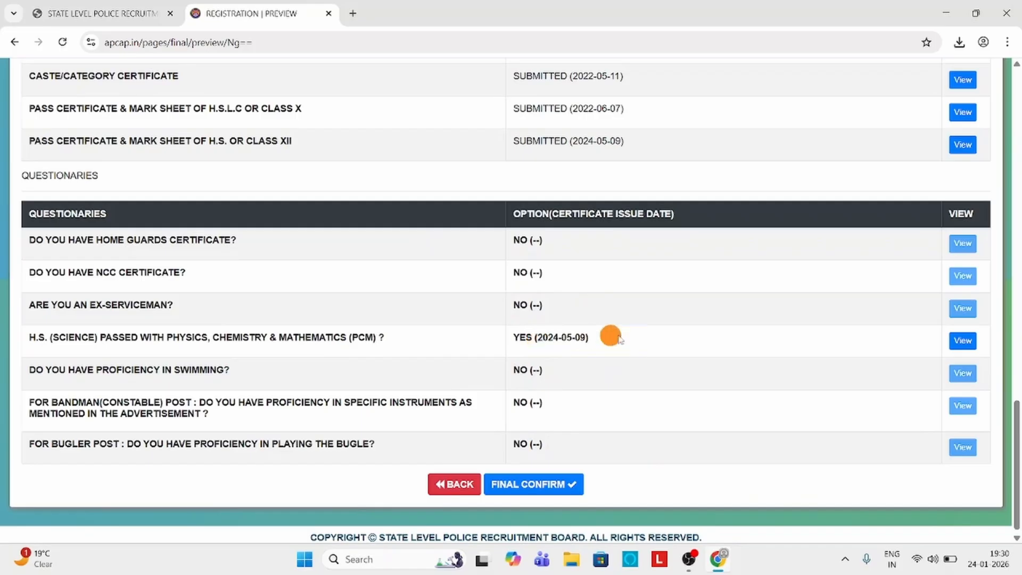
pyautogui.click(964, 341)
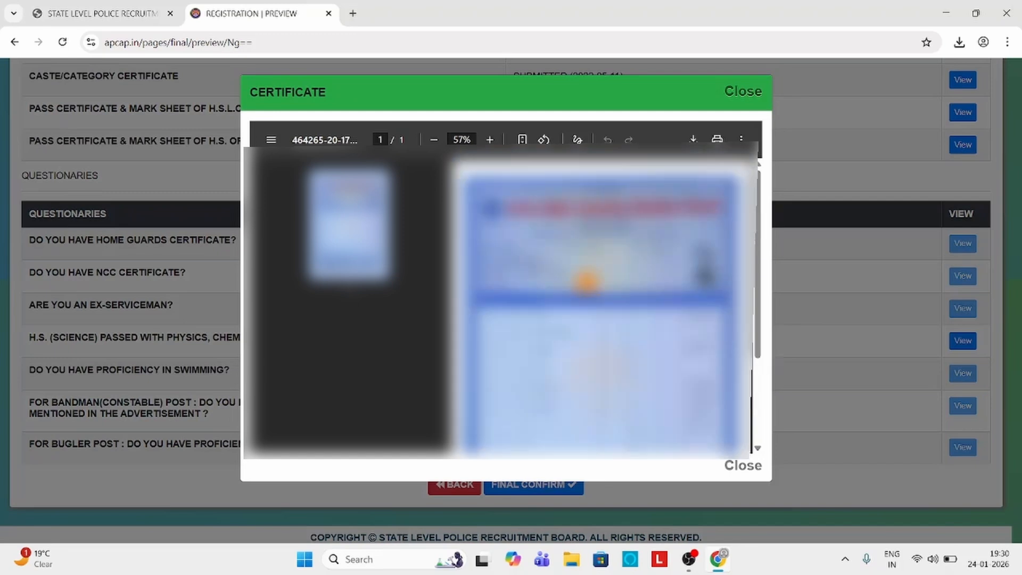
pyautogui.click(736, 466)
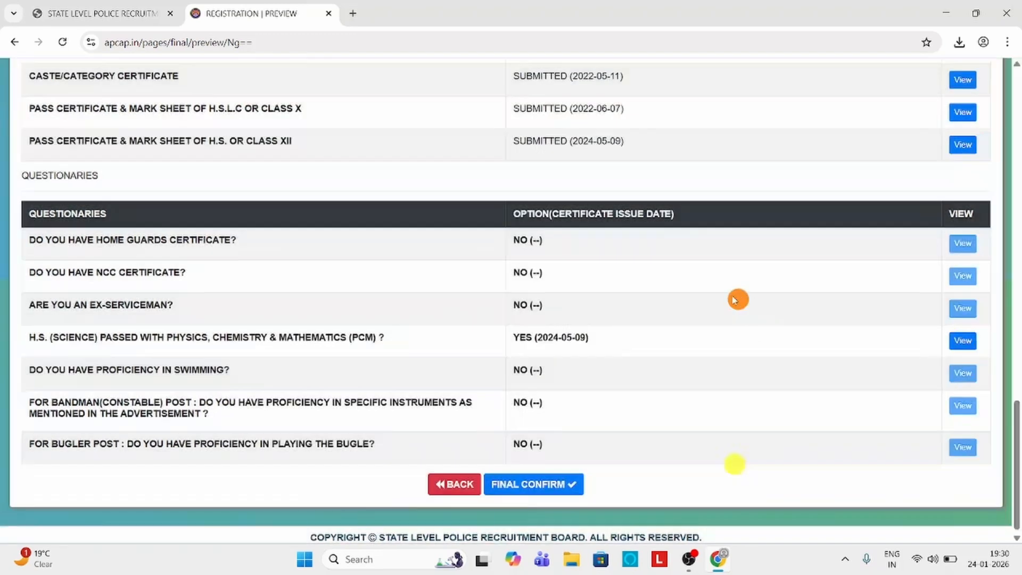
pyautogui.scroll(-1, 713, 285)
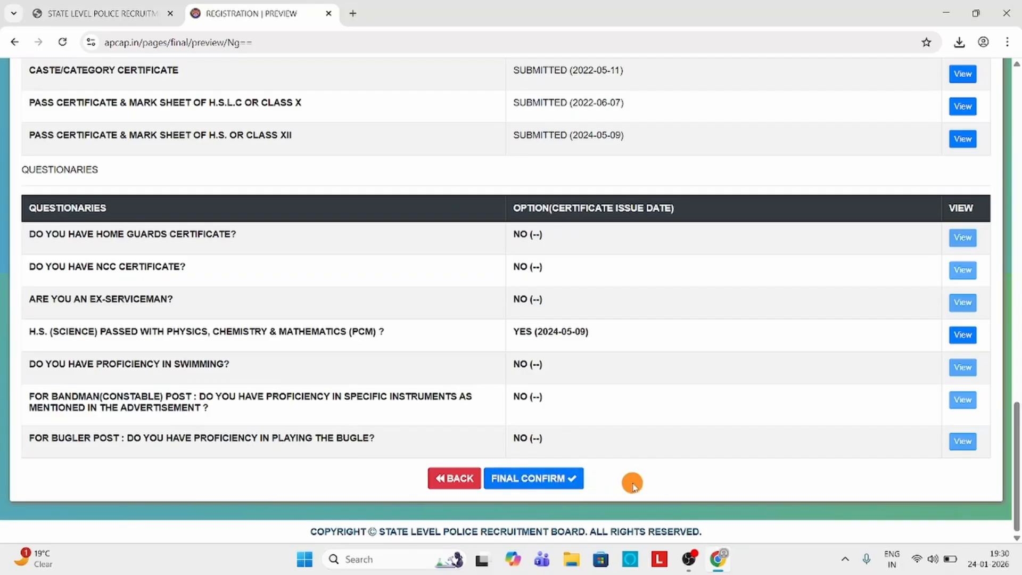
# Final-confirm the application, accept the prompt, and submit the received OTP.
pyautogui.click(565, 479)
pyautogui.click(570, 141)
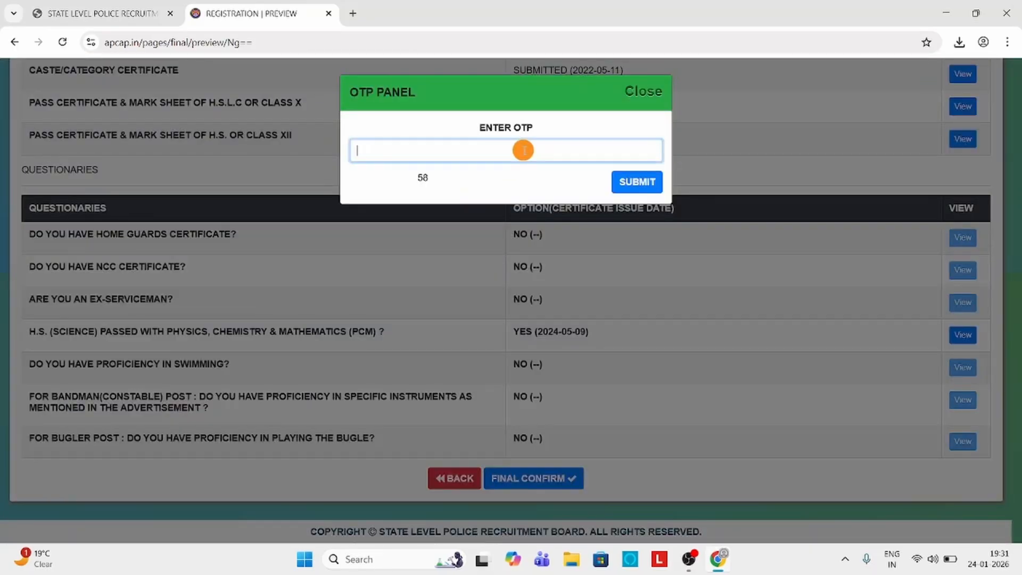
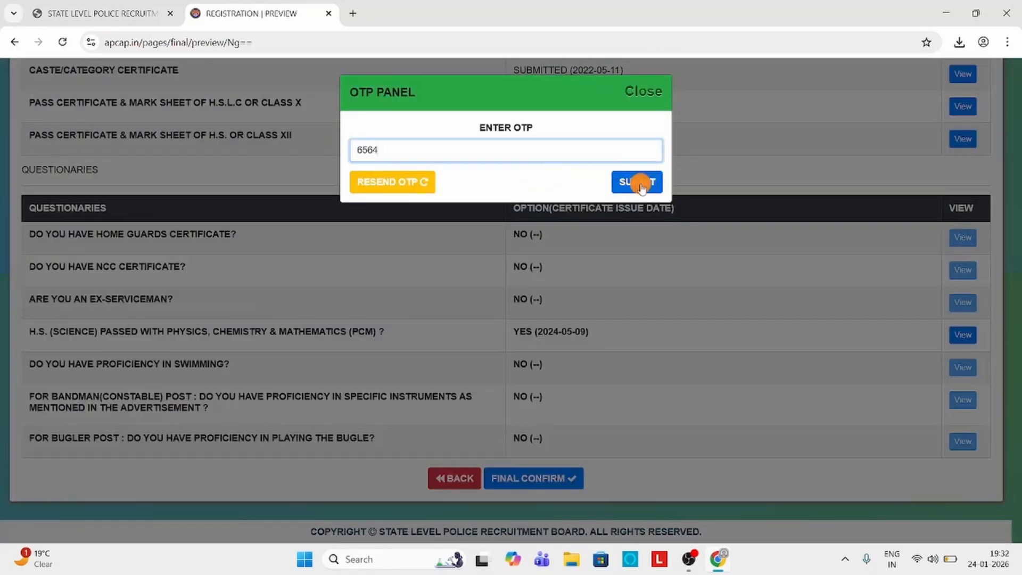
pyautogui.click(641, 184)
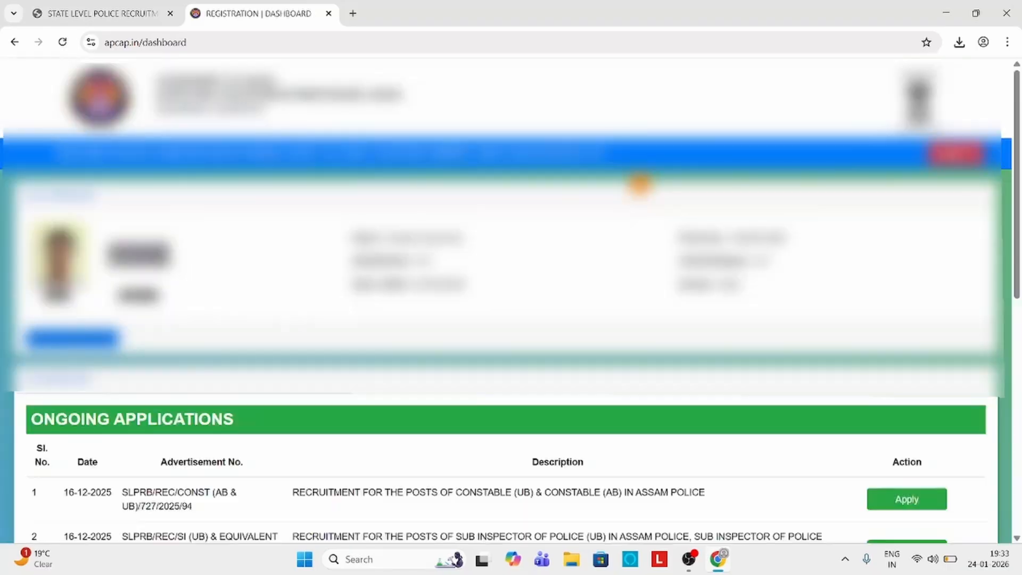
pyautogui.scroll(-5, 641, 186)
pyautogui.scroll(-2, 641, 183)
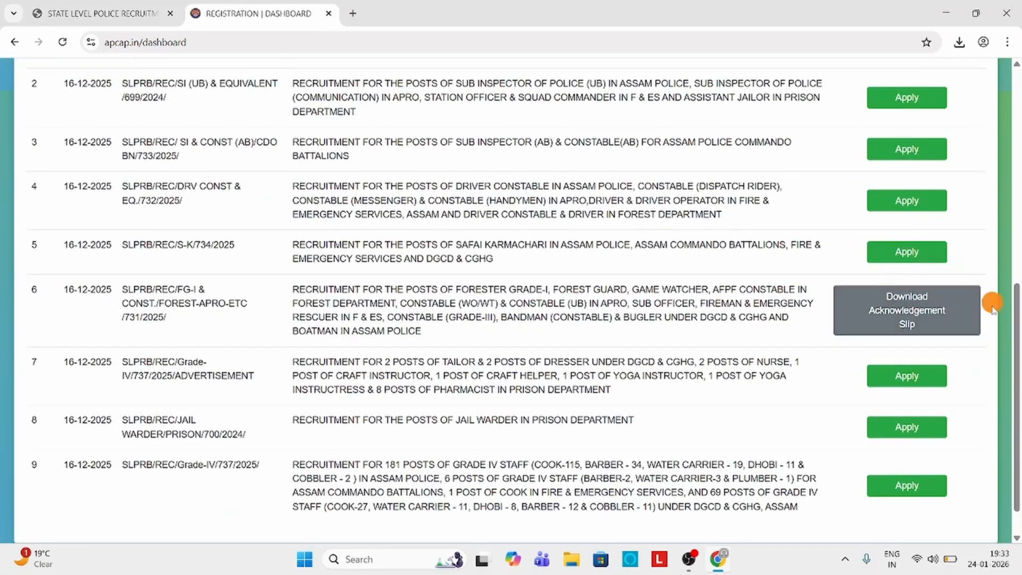
pyautogui.scroll(-2, 937, 324)
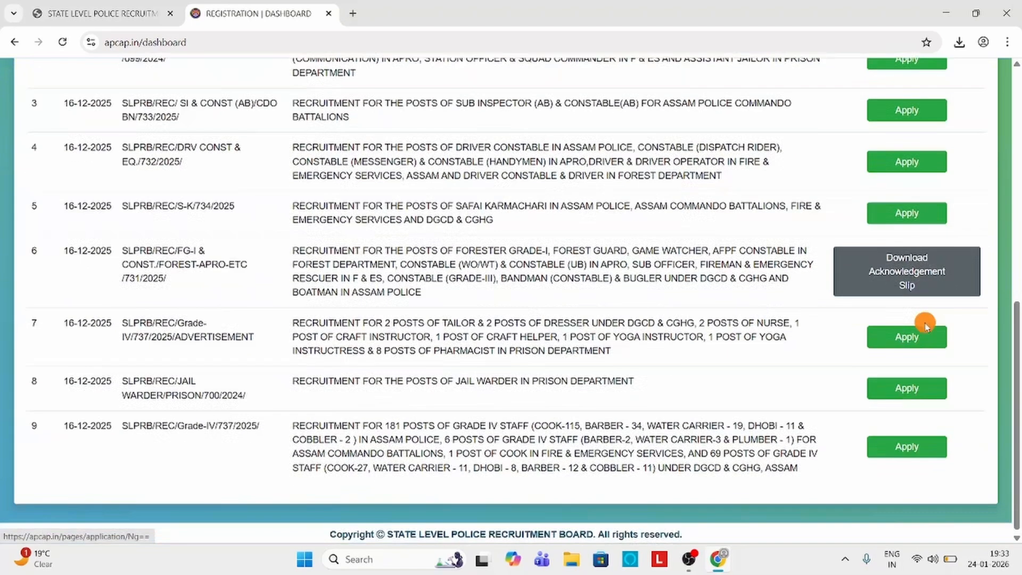
pyautogui.scroll(2, 926, 271)
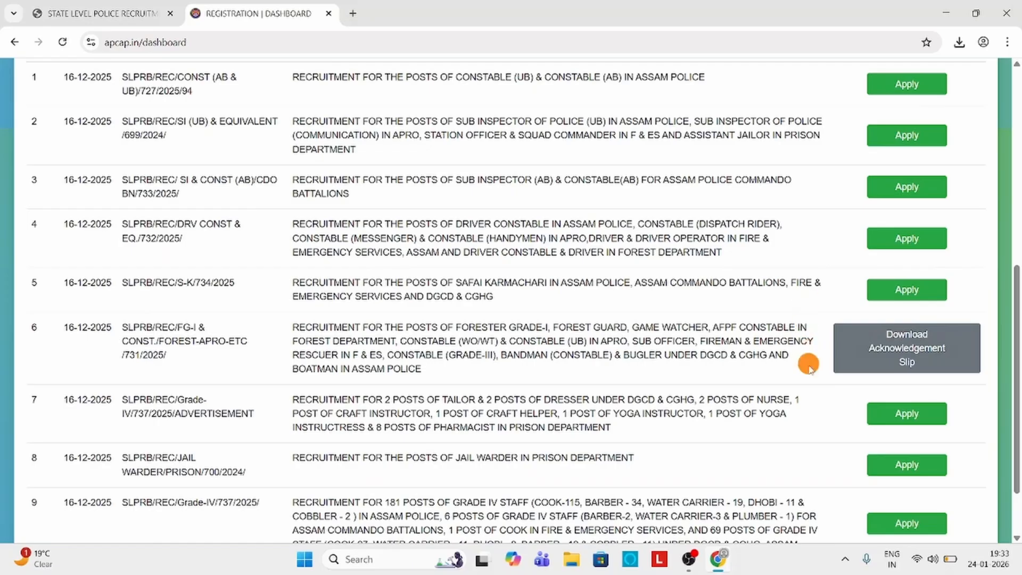
# Open the acknowledgement slip and save it as the 'Assam police' PDF.
pyautogui.click(881, 354)
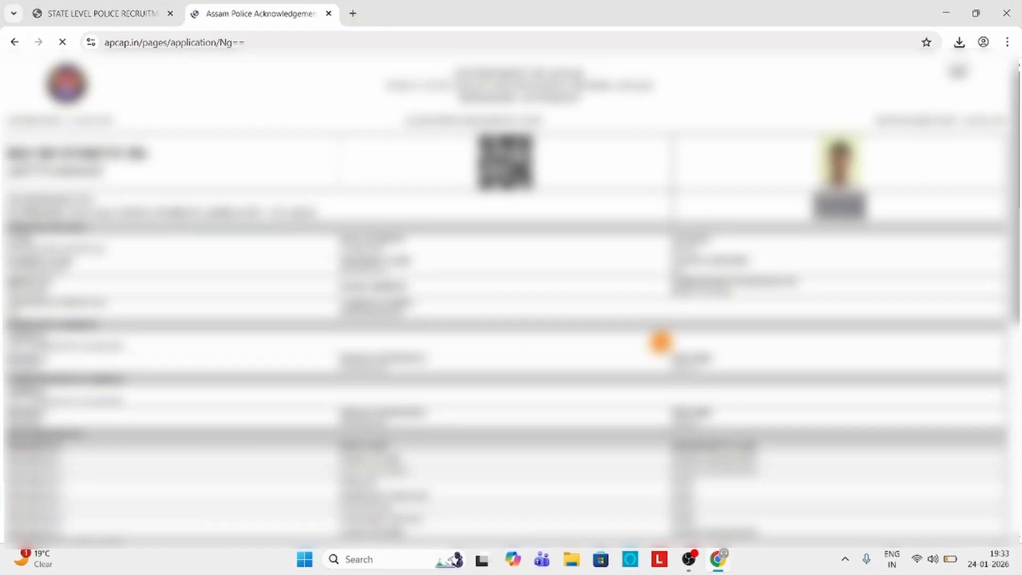
pyautogui.scroll(-8, 660, 341)
pyautogui.scroll(8, 660, 341)
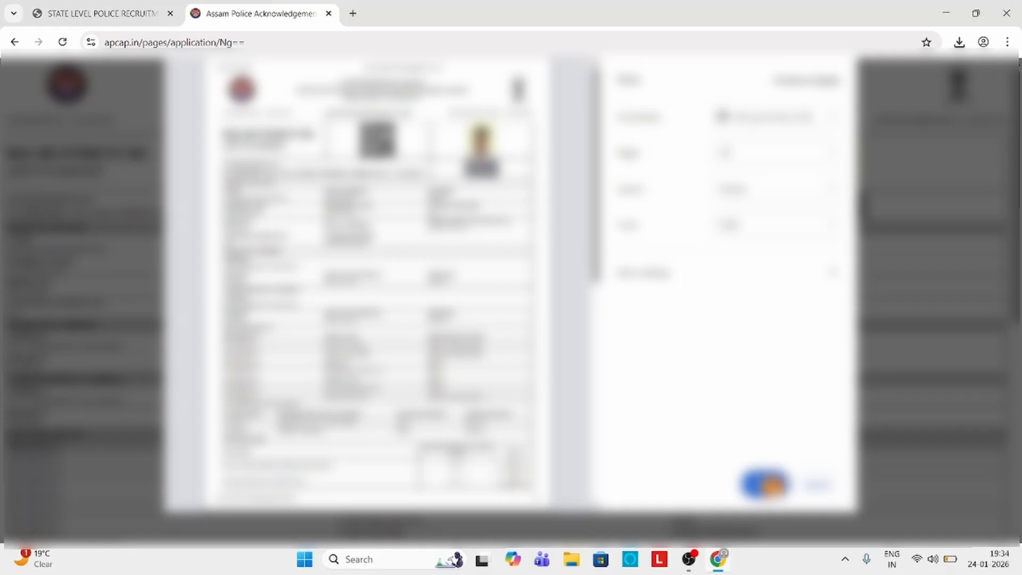
pyautogui.click(764, 484)
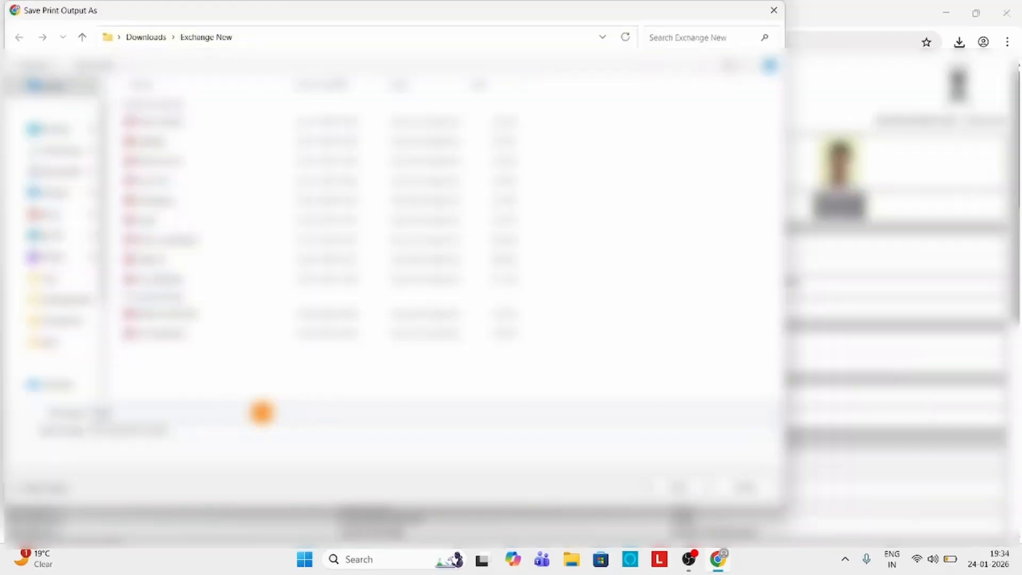
pyautogui.click(674, 489)
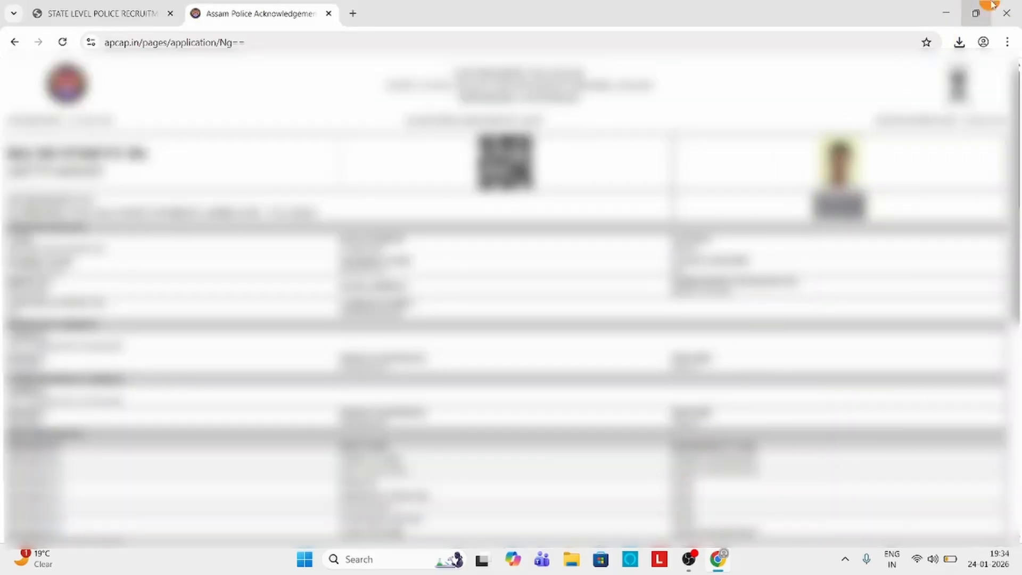
# Close Chrome and refresh the Windows desktop.
pyautogui.click(1005, 12)
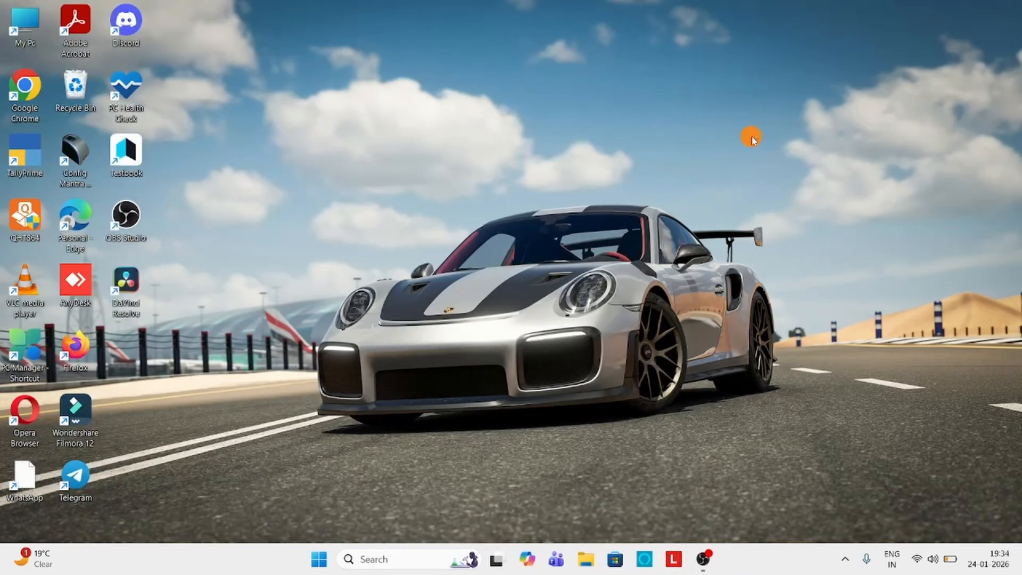
pyautogui.rightClick(642, 136)
pyautogui.click(701, 193)
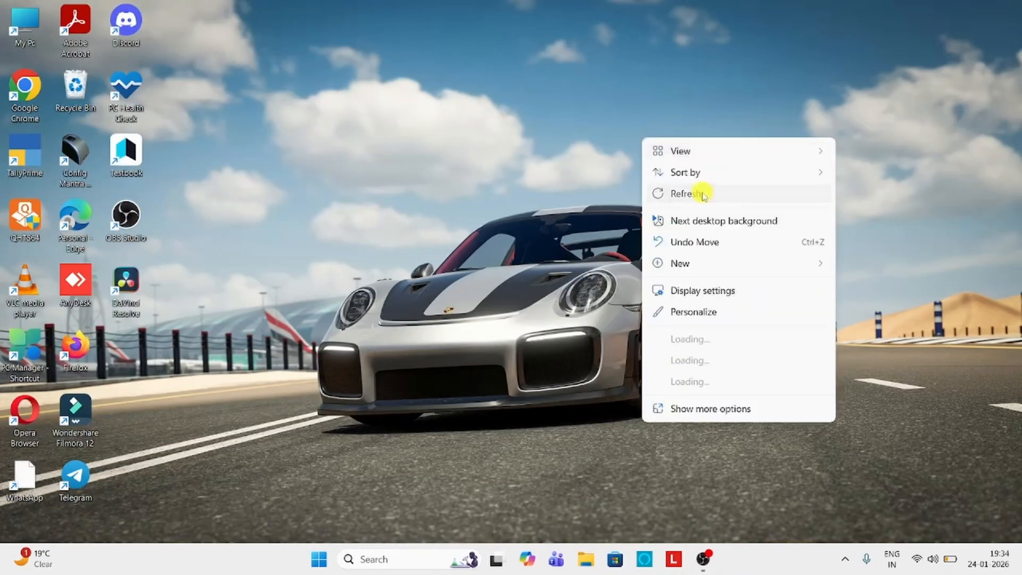